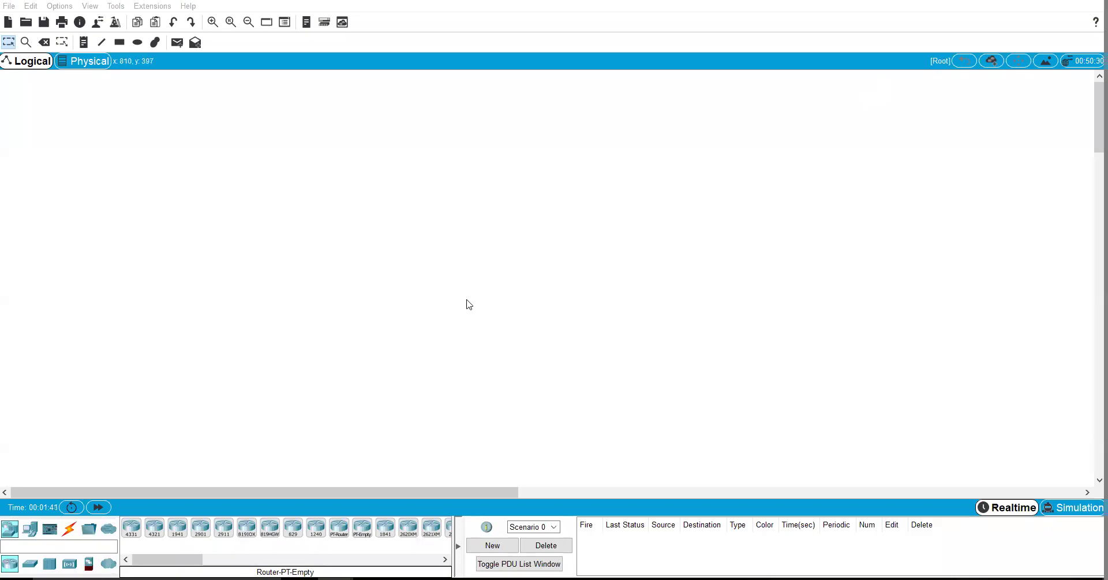
Open Notepad and write "Router:Wan device" on the first line of the new note.
key(super)
text(not)
key(Return)
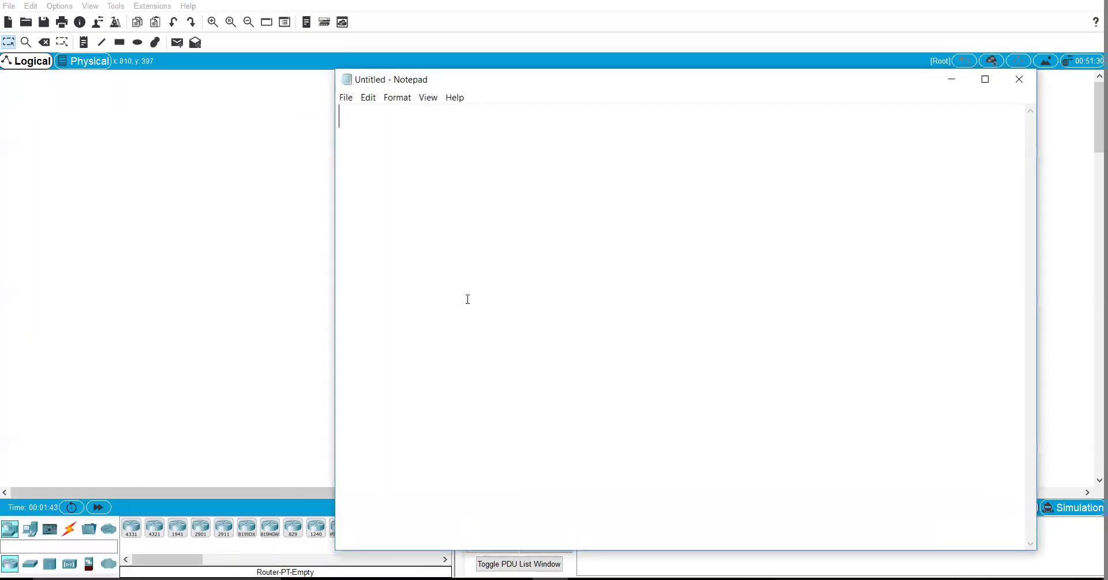
text(Router:)
text(Wan device)
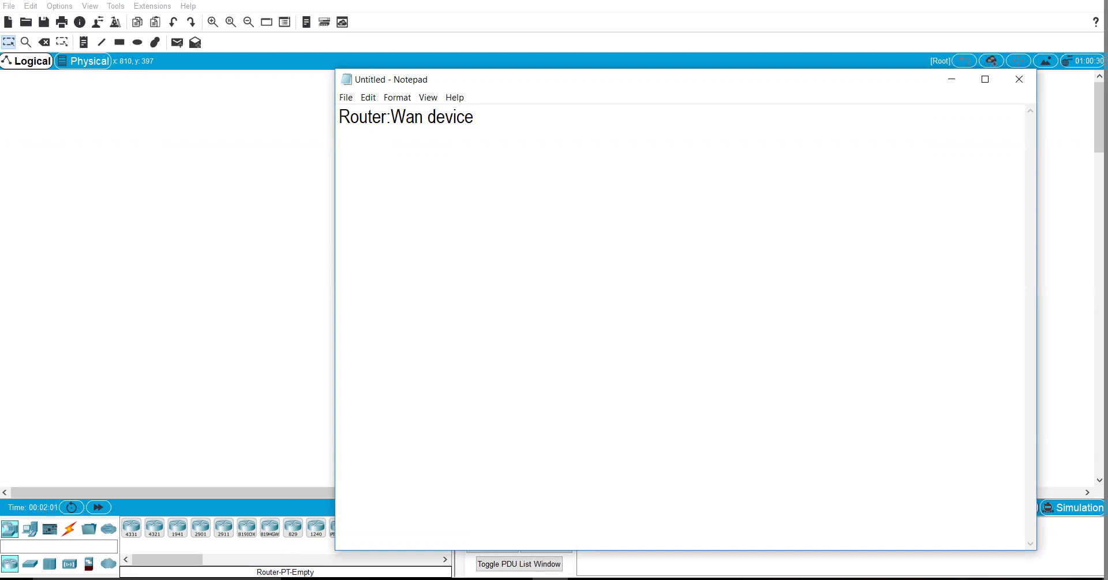
Shorten the note's first line to just "Router".
key(Return)
key(Return)
key(ctrl+a)
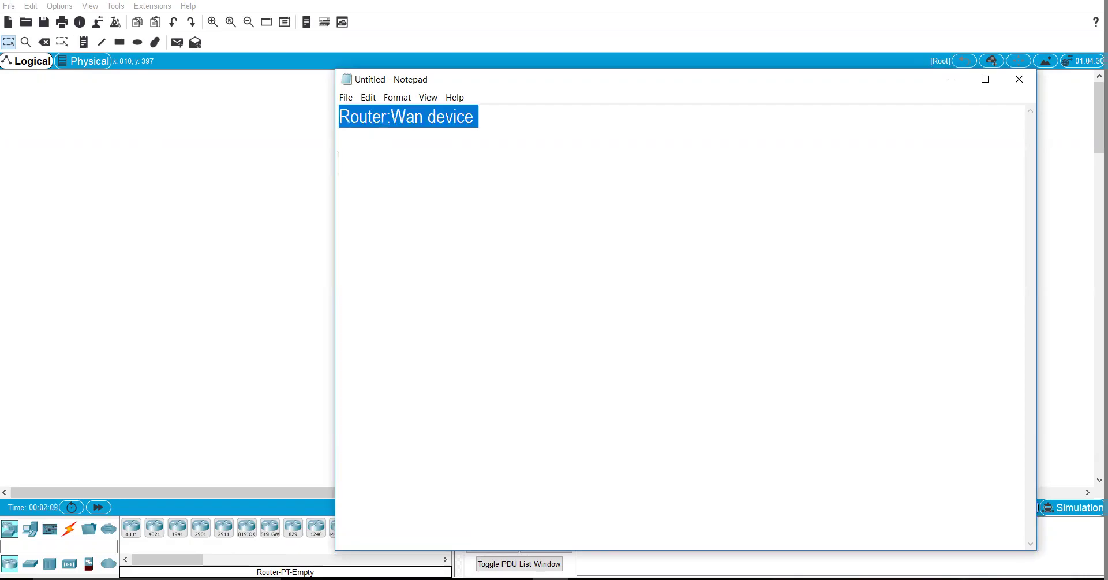
key(Right)
key(BackSpace)
key(BackSpace)
key(BackSpace)
key(BackSpace)
key(BackSpace)
key(BackSpace)
key(BackSpace)
key(BackSpace)
key(BackSpace)
key(BackSpace)
key(BackSpace)
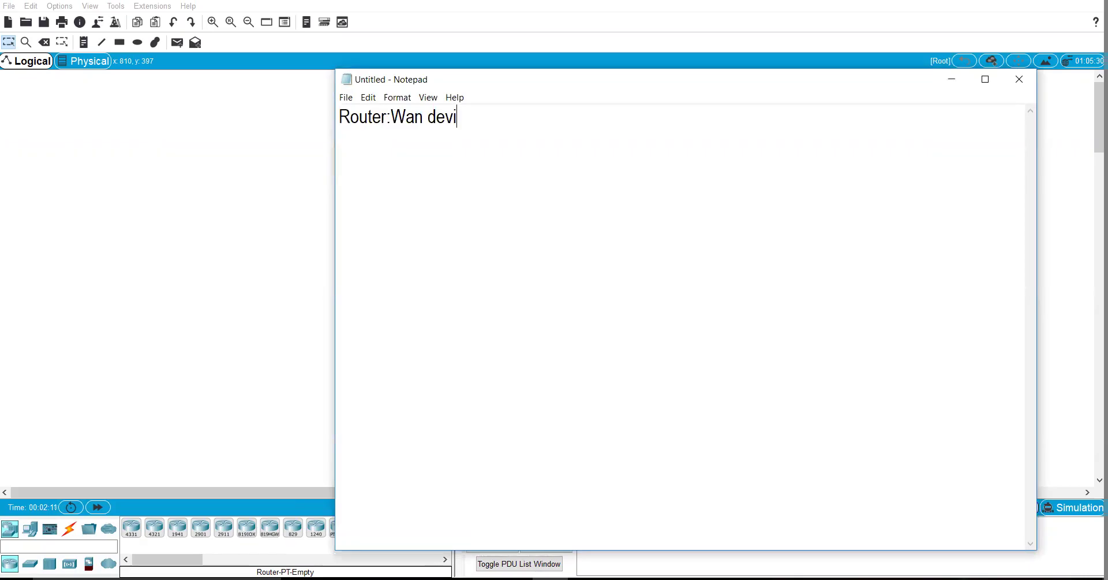
key(BackSpace)
key(BackSpace)
Add the heading "Ports :" below the title, followed by a first entry "Ethernet ports".
key(Return)
key(Return)
text(Ports :)
key(Return)
key(Return)
text(Ethernet )
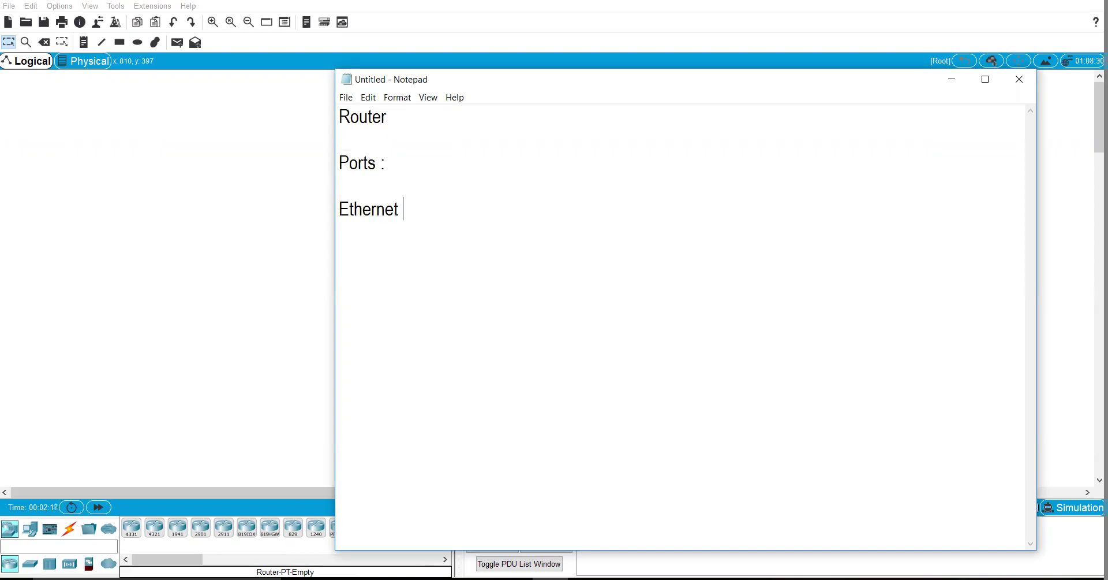
text(ports)
Complete the port list with the entries "Serial port", "Aux" and "Console port" on separate lines.
key(Return)
text(Se)
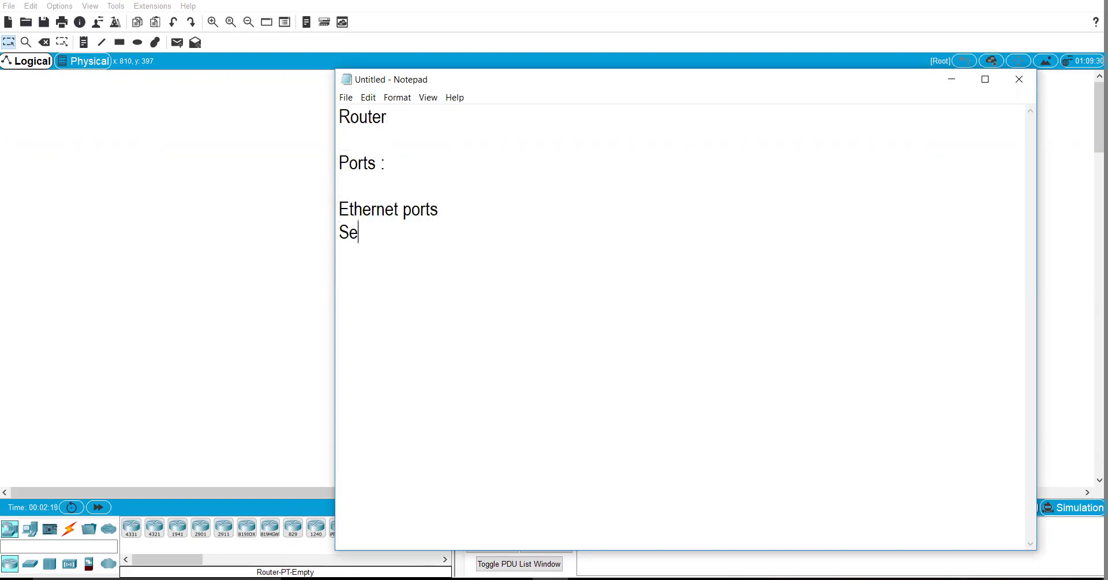
text(rial port)
key(Return)
text(Aux)
key(Return)
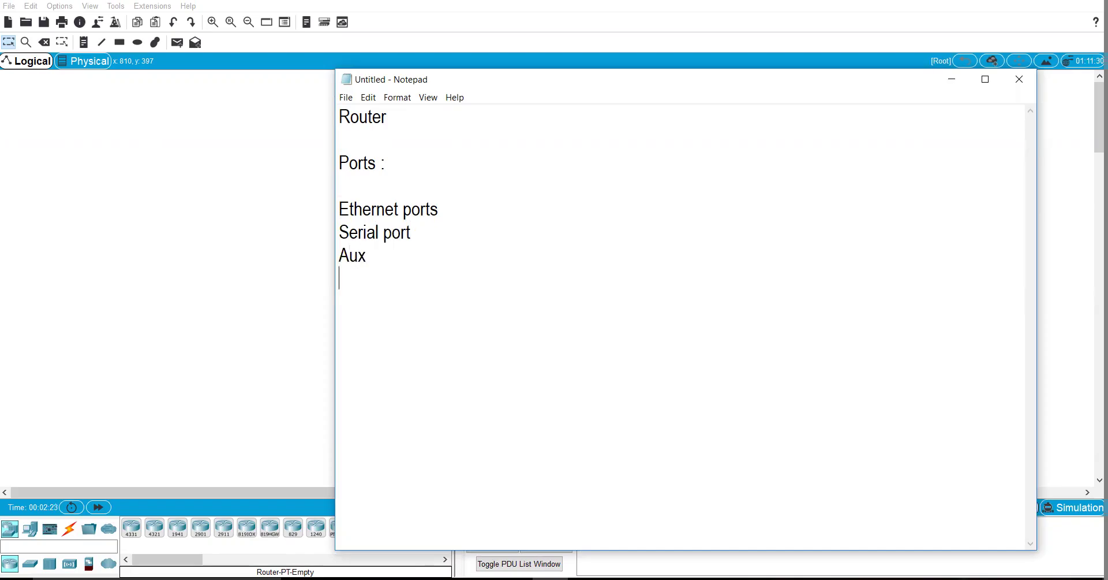
text(Console port)
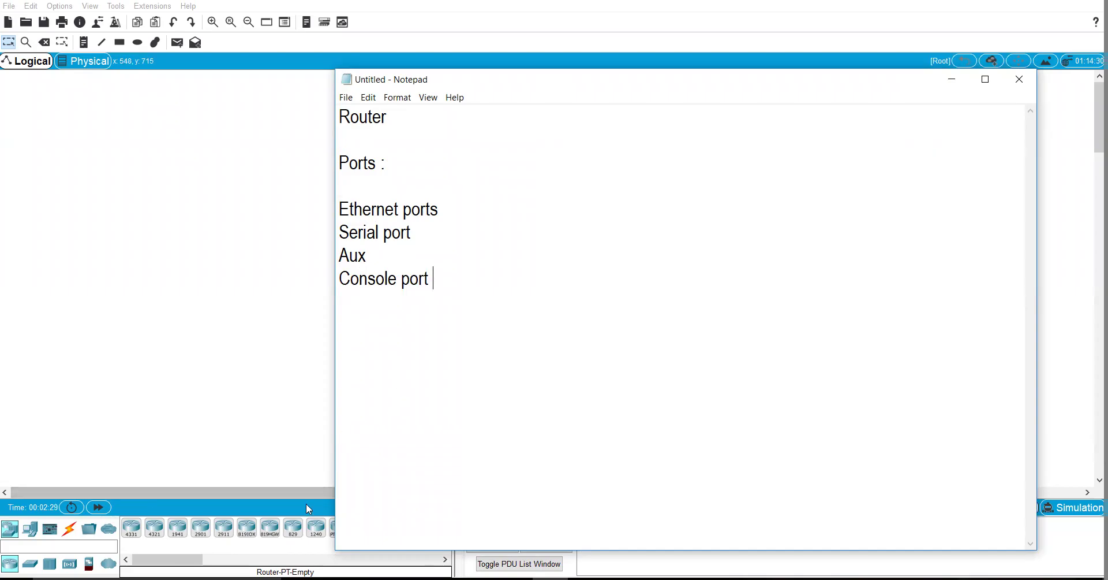
Switch to Packet Tracer, place an 1841 router in the workspace and open its enlarged physical device view.
click(266, 287)
drag(379, 534, 272, 181)
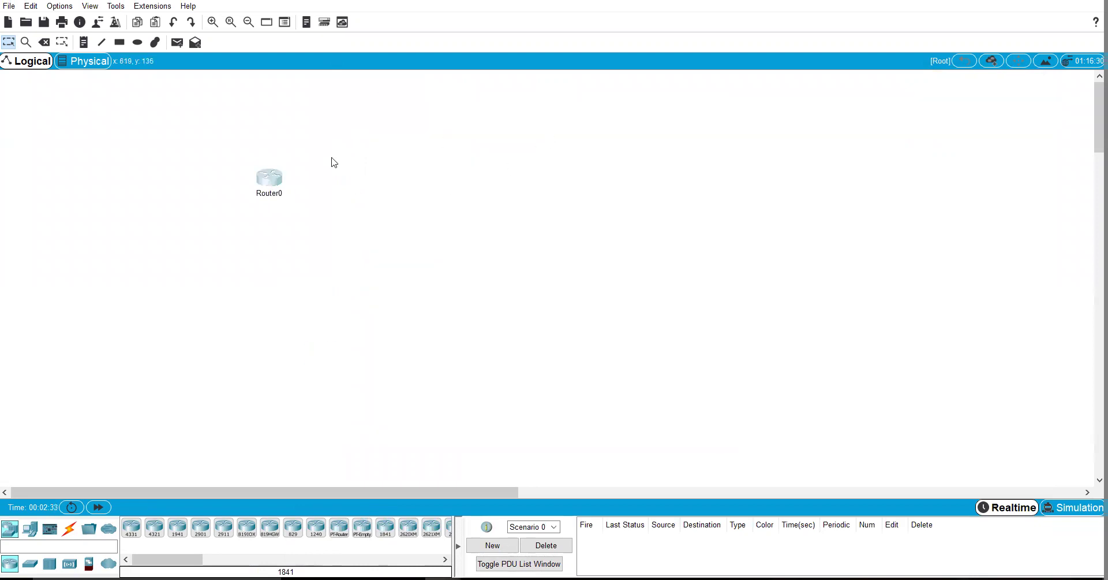
click(273, 173)
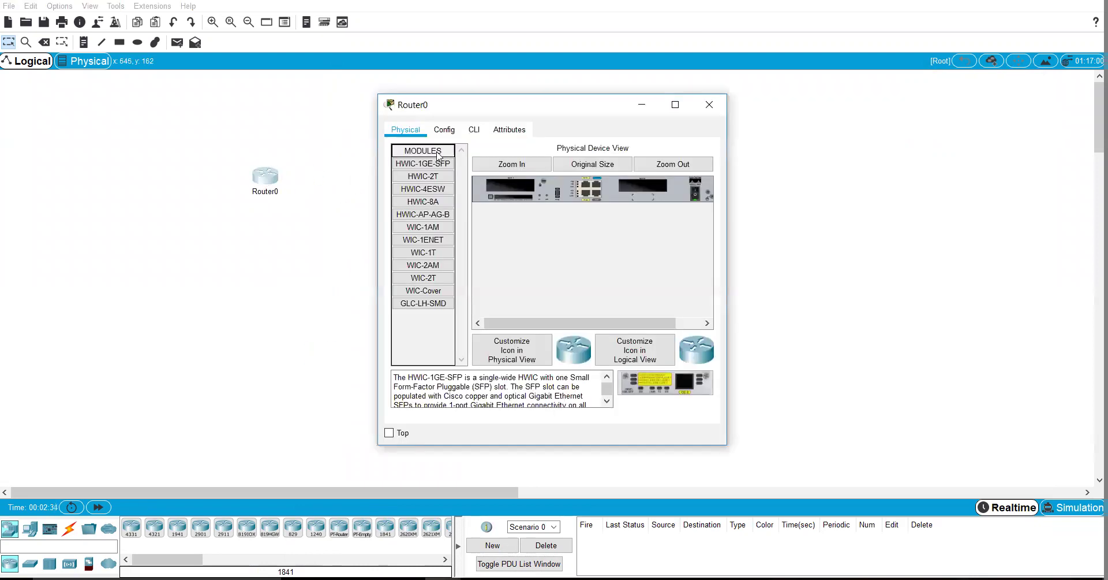
double_click(531, 102)
click(173, 49)
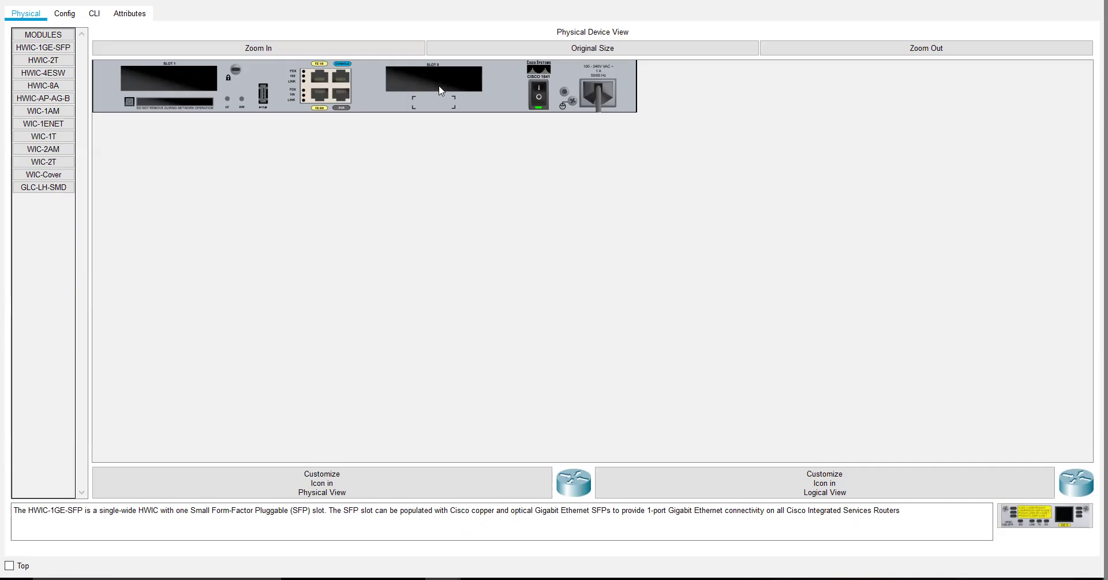
Power off the router and install an HWIC-2T module in slot 0, closing the device window.
click(541, 95)
click(54, 61)
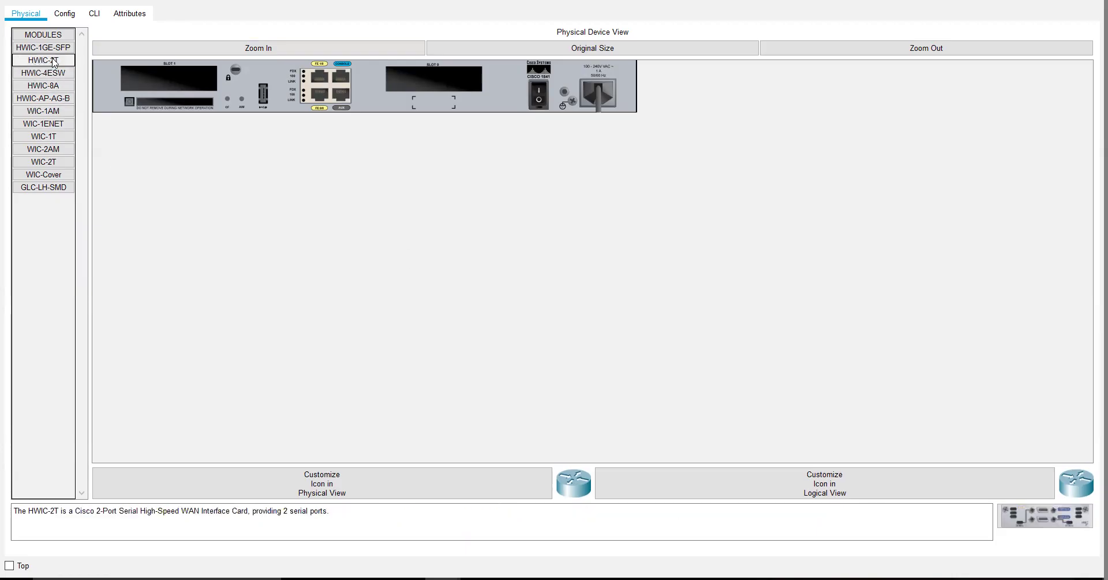
drag(73, 512, 276, 513)
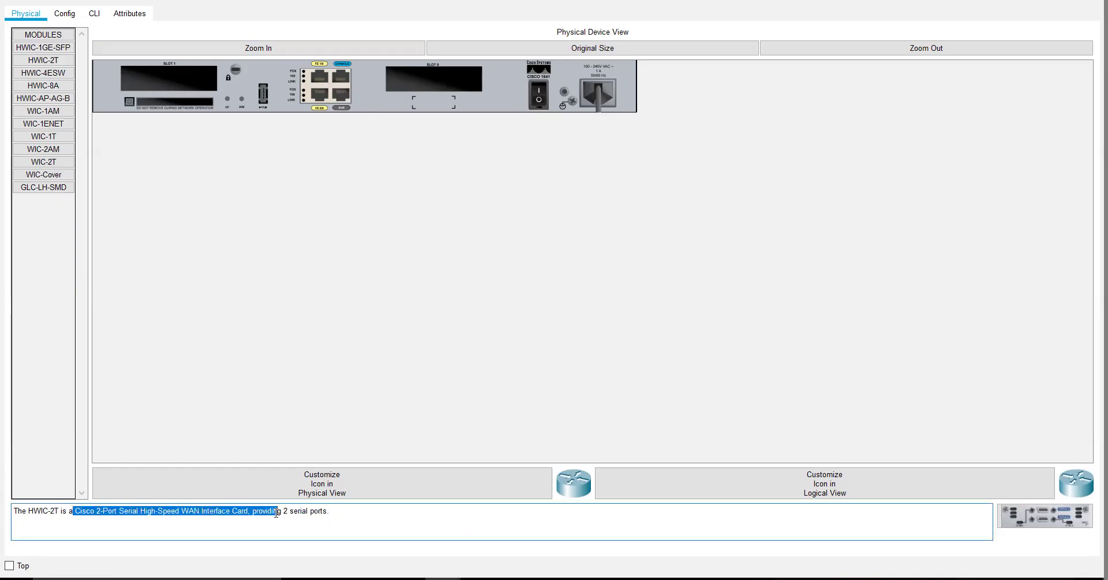
click(491, 242)
drag(1014, 521, 434, 80)
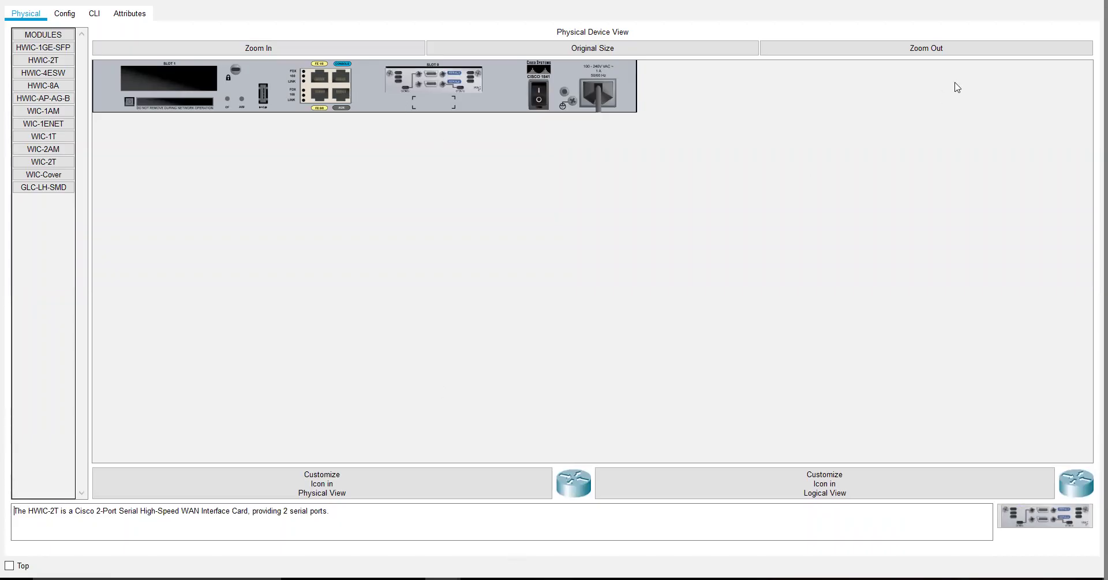
click(1099, 0)
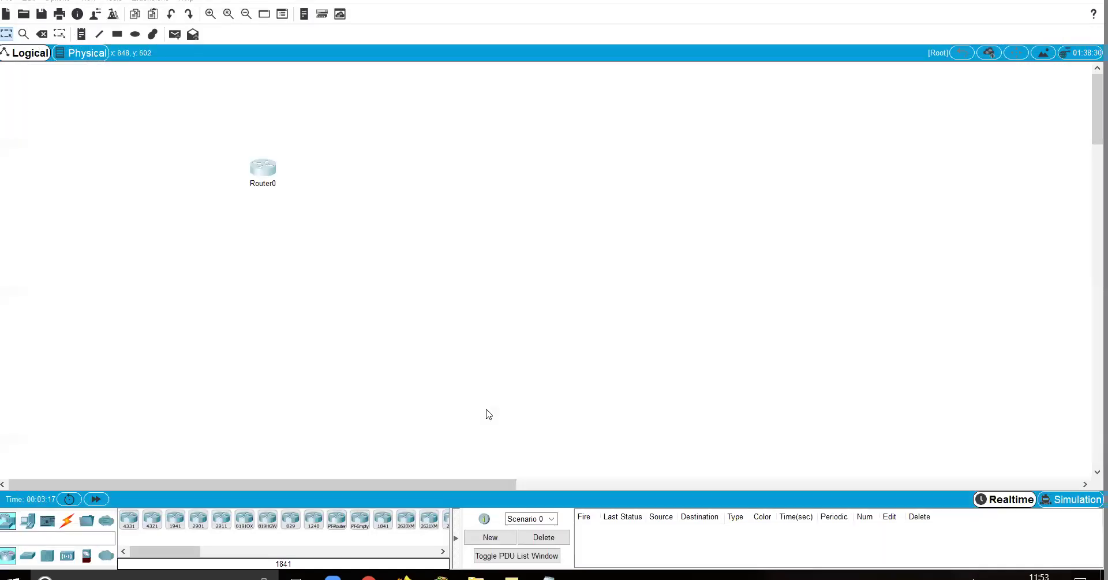
Switch to the Notepad note and extend the Ethernet ports line with "/ Fast E/Giga ETh= Lan connectivity".
key(alt+Tab)
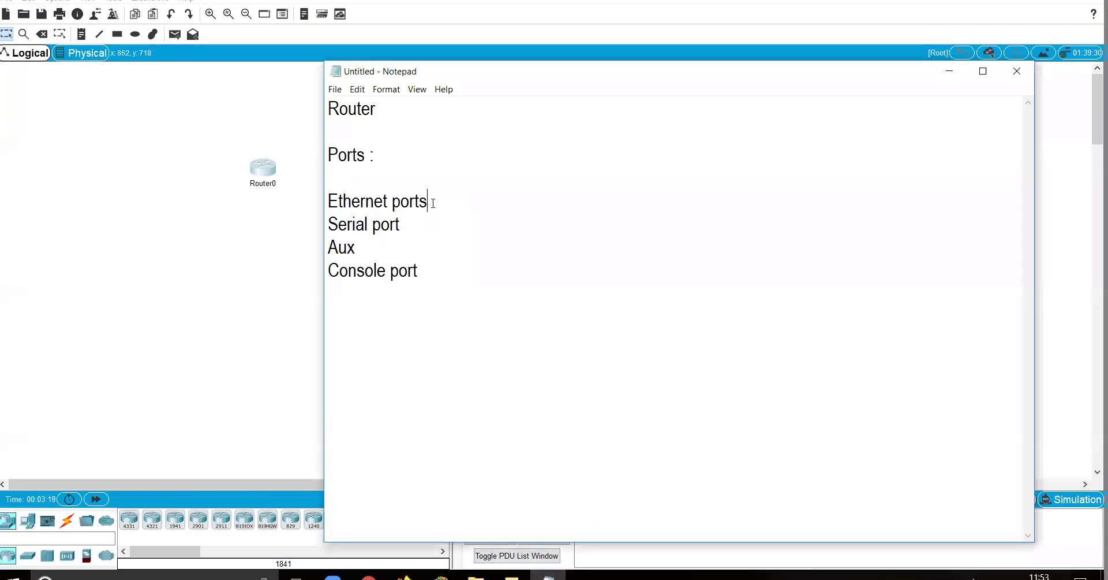
click(374, 246)
click(431, 271)
click(443, 198)
text(/ Fast E/Giga ETh= )
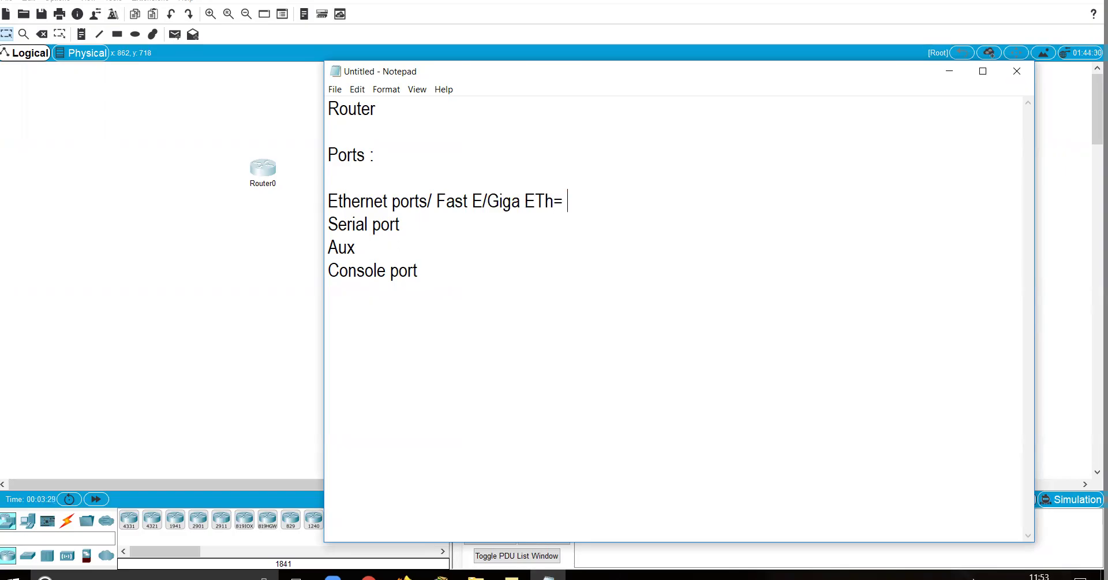
text(Lan connectivity)
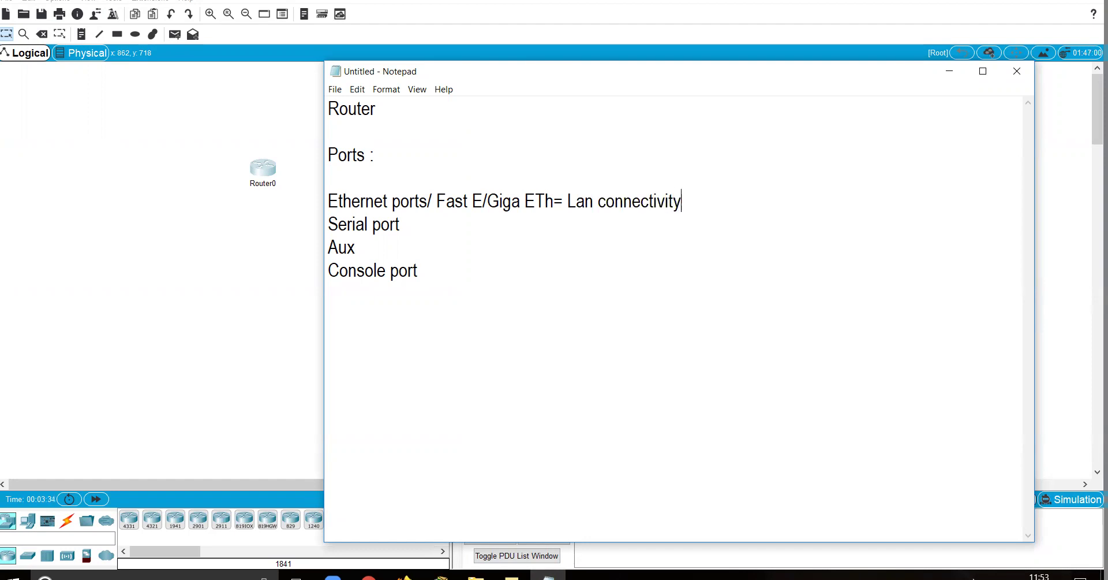
Describe the serial port entry as "= Router to router connectivity".
key(Down)
text(= Router to router connectivity)
key(Down)
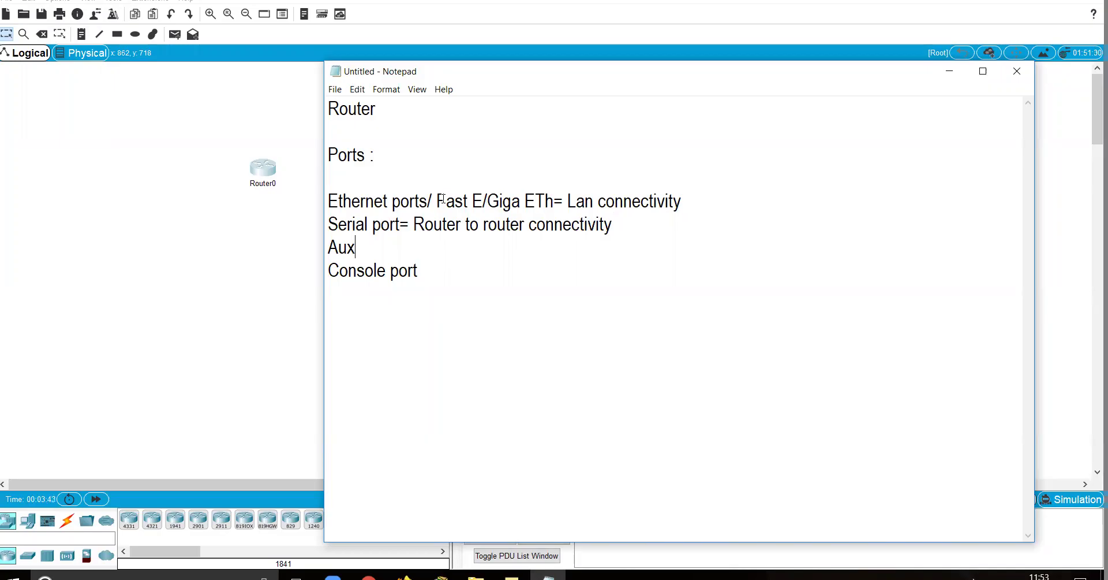
Describe the Aux entry as "= Modem connectivity" and the console port entry as "= COnfiguration".
text(= Modem connectivity)
key(Down)
text(= COnf)
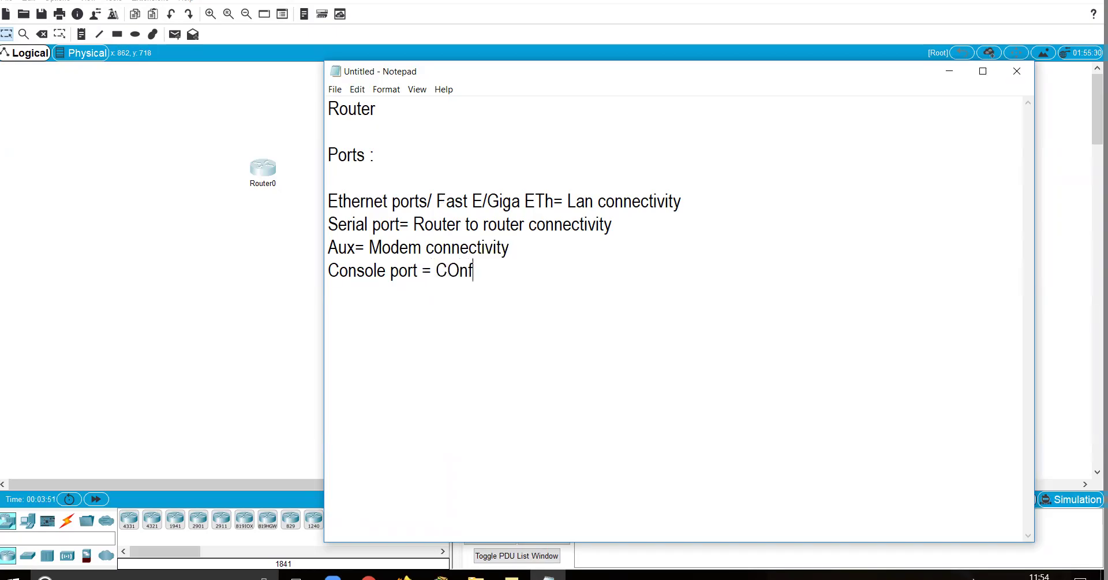
text(iguration)
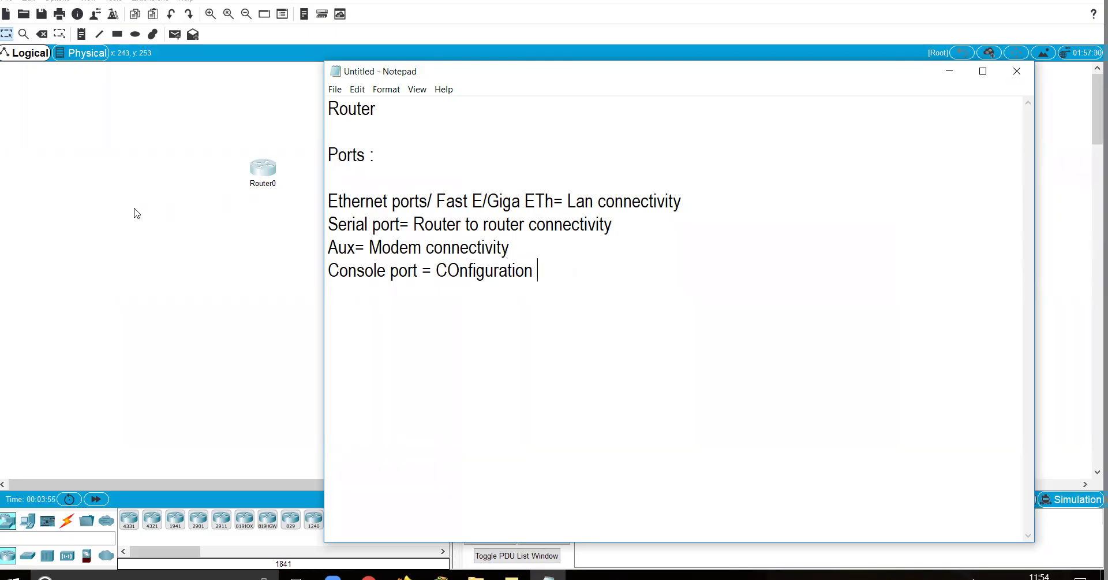
Return to Packet Tracer and place a PC-PT end device beside the router.
click(117, 231)
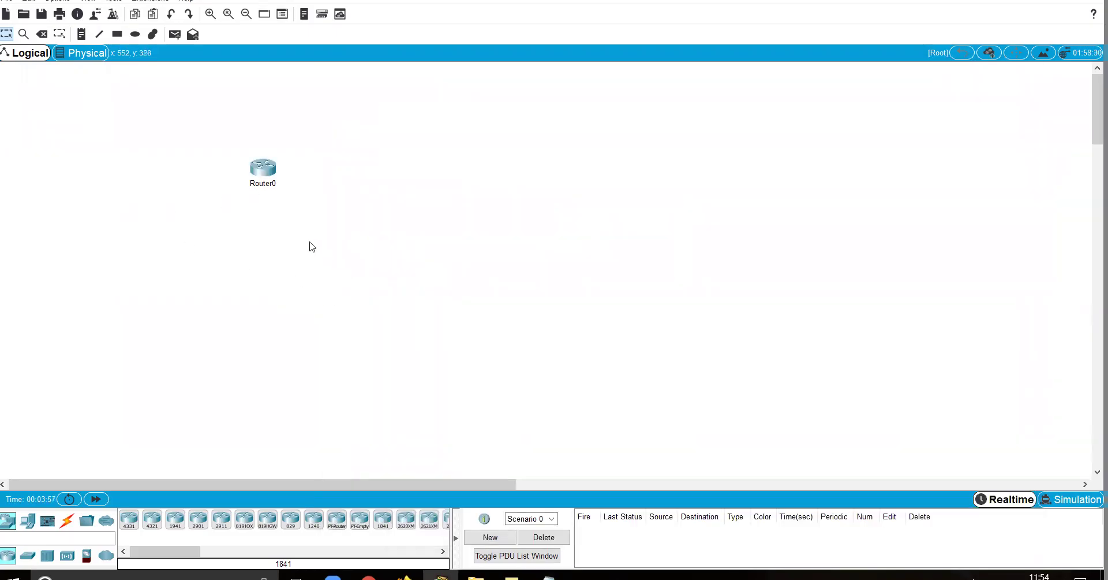
click(265, 177)
click(28, 523)
click(129, 519)
click(151, 223)
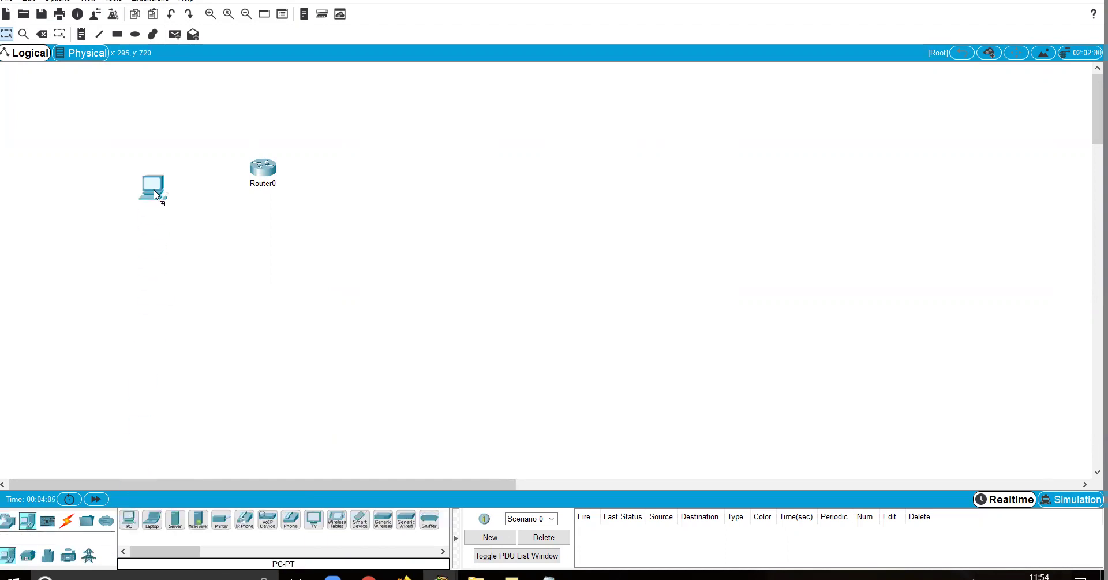
Connect PC0 to the router's Console port with a console cable.
click(67, 522)
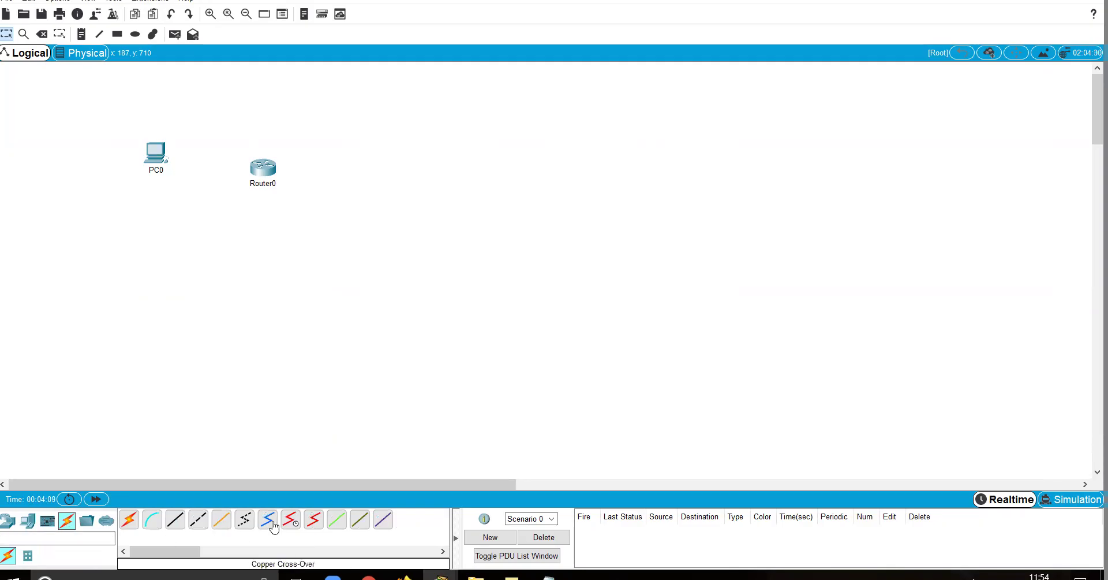
click(151, 523)
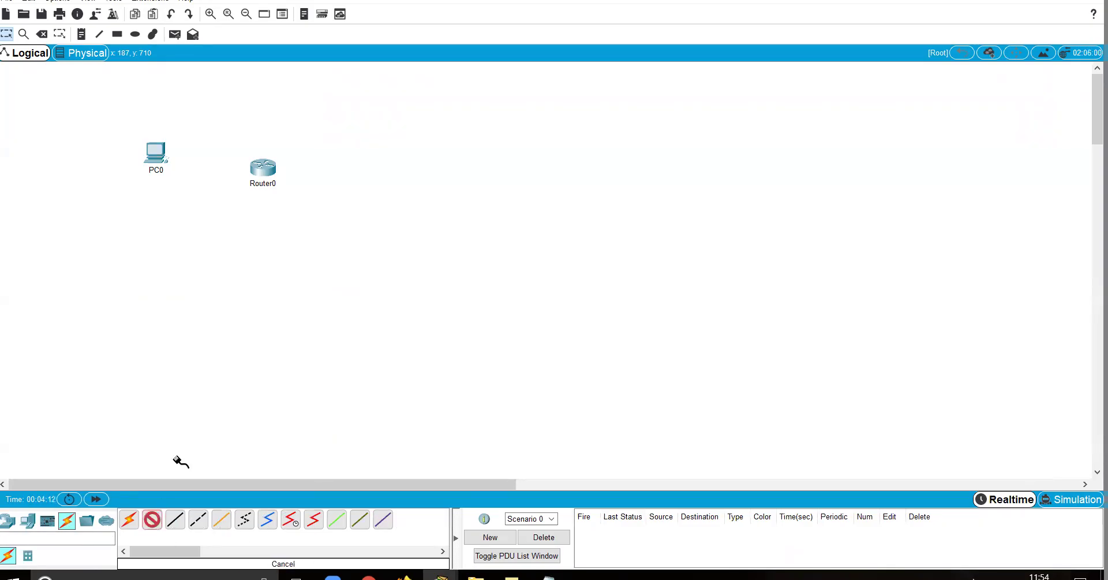
click(160, 154)
click(203, 156)
click(265, 169)
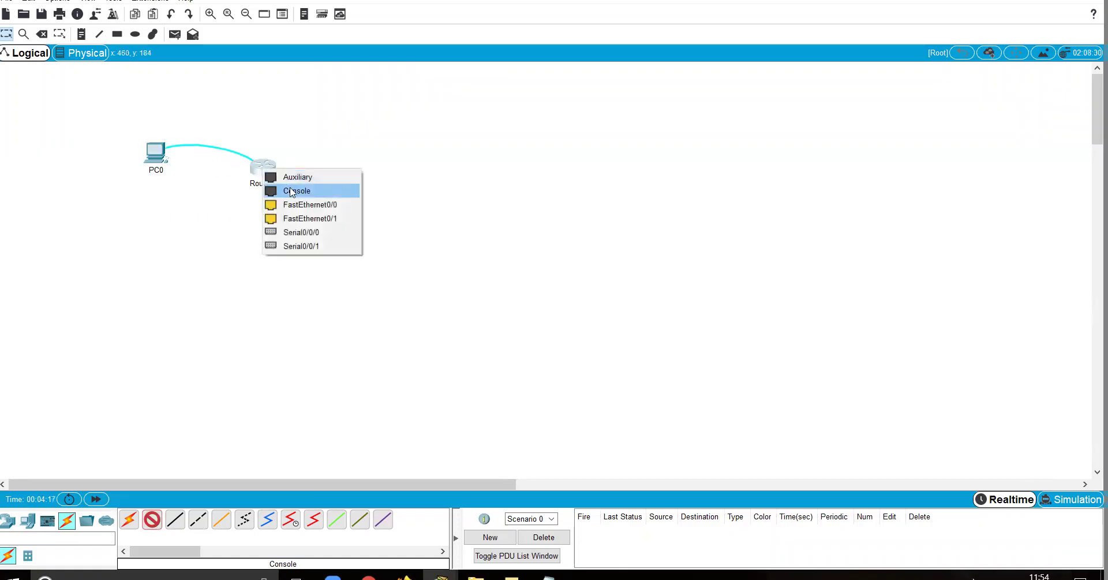
click(286, 189)
Try to reach the router from PC0's Terminal using the default port configuration.
click(158, 158)
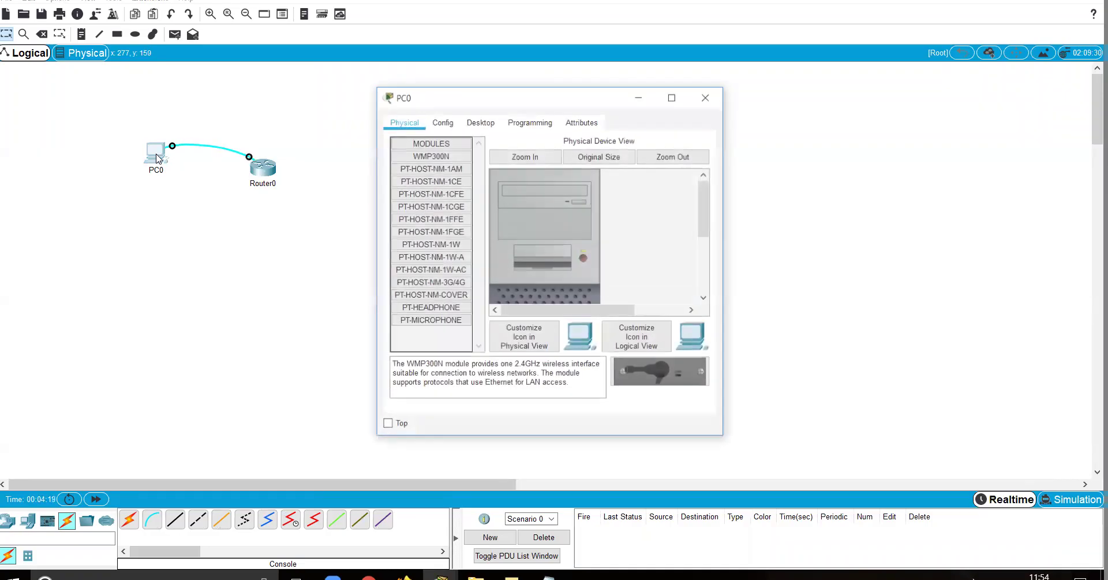
click(485, 121)
click(579, 168)
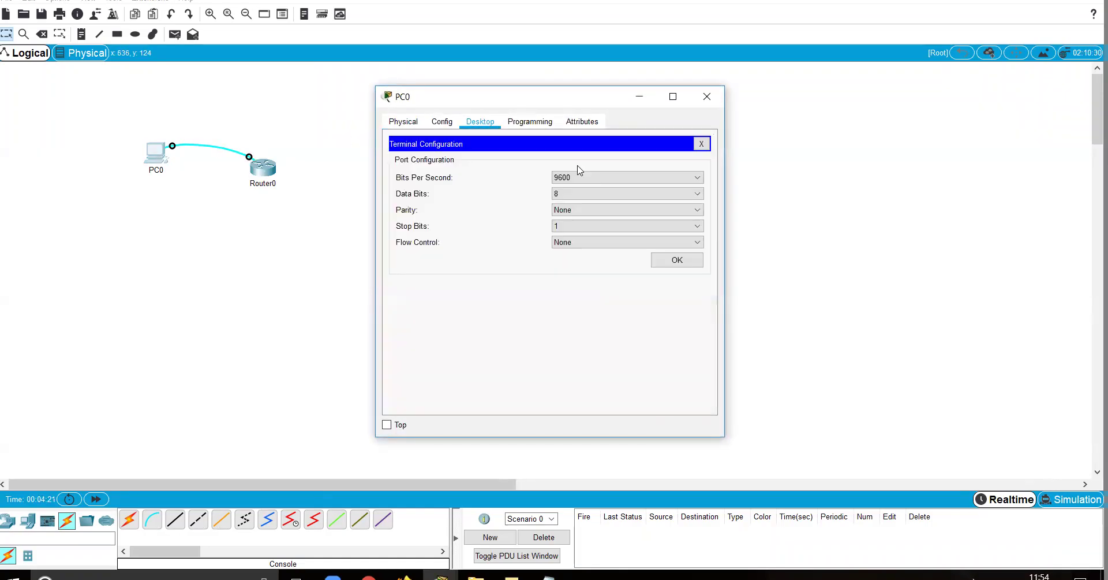
click(692, 259)
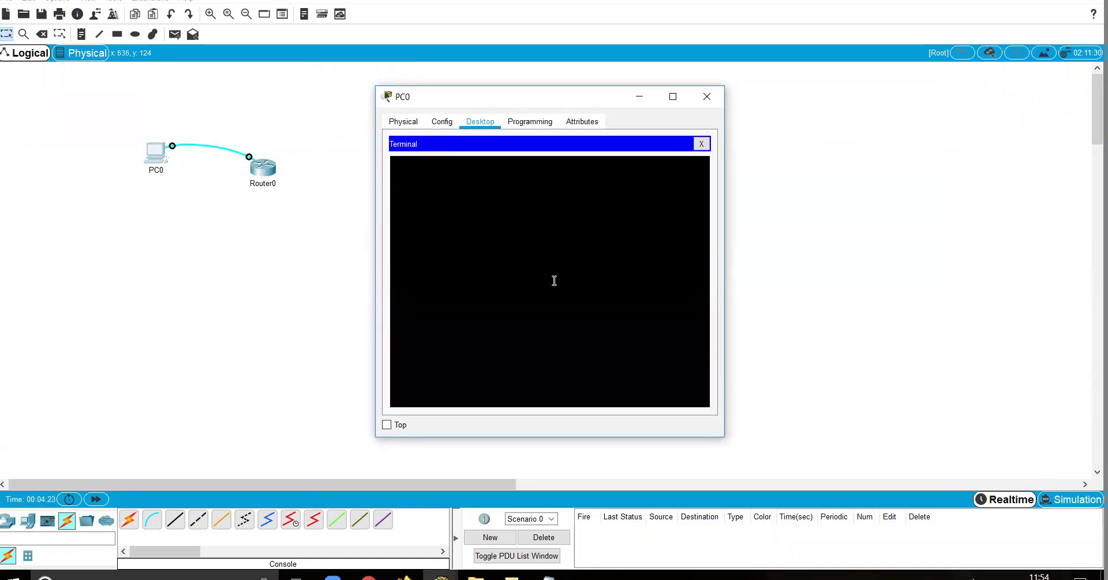
key(Return)
Open Router0's device window, dismiss the power error and switch the router back on.
click(274, 171)
click(472, 121)
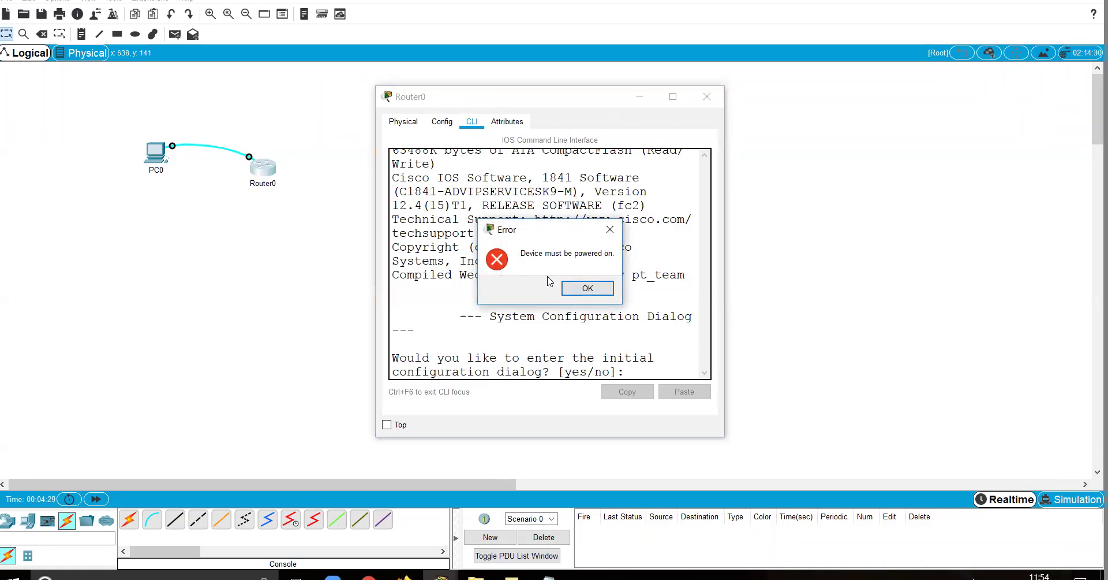
click(606, 290)
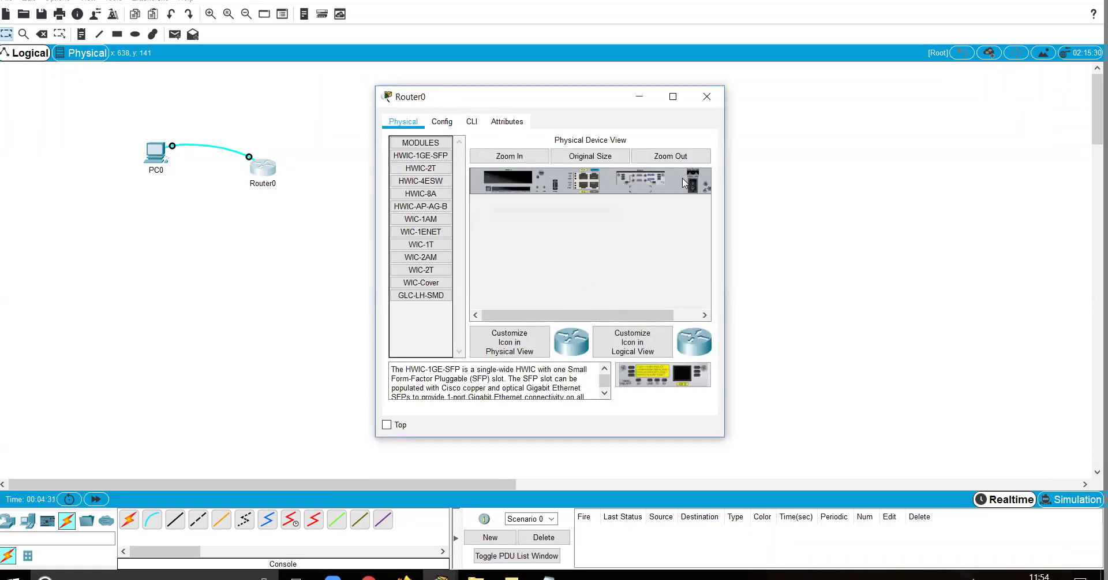
Restart PC0's Terminal session with the default port configuration and widen the PC window.
click(156, 158)
click(702, 143)
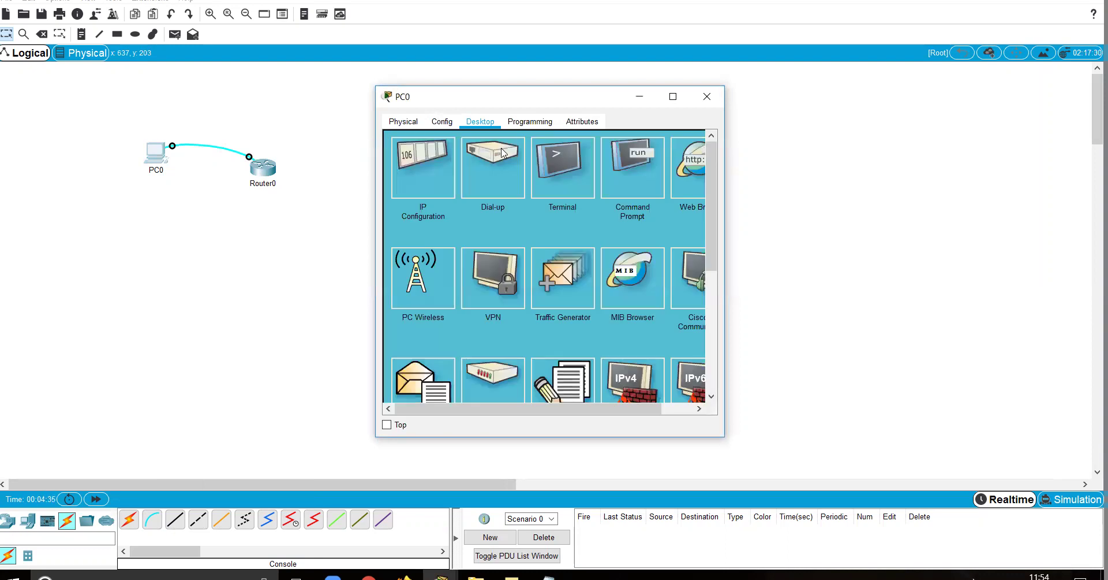
click(561, 167)
click(687, 260)
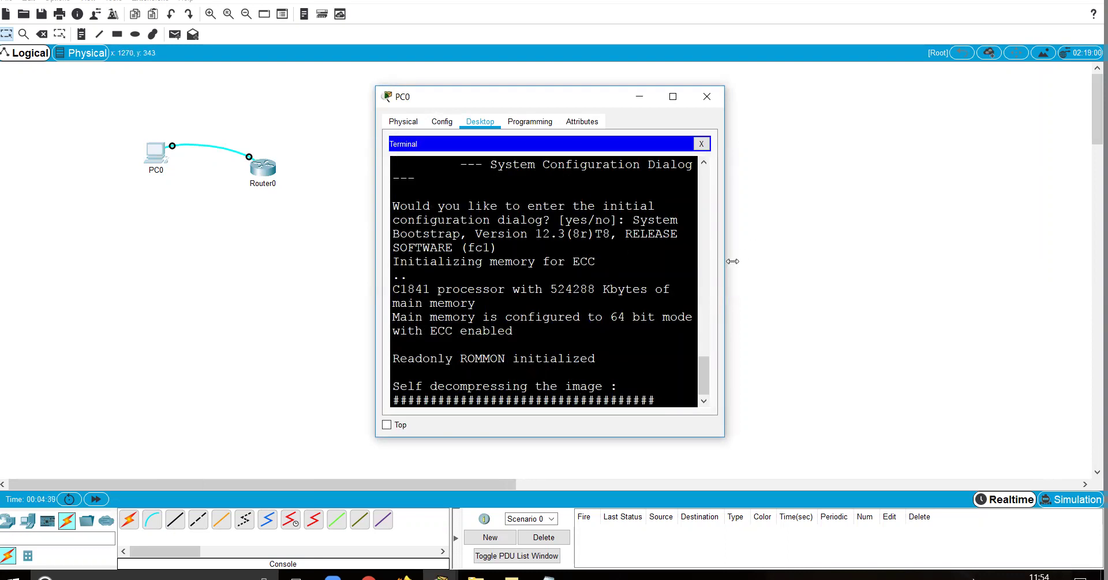
drag(725, 264, 1013, 264)
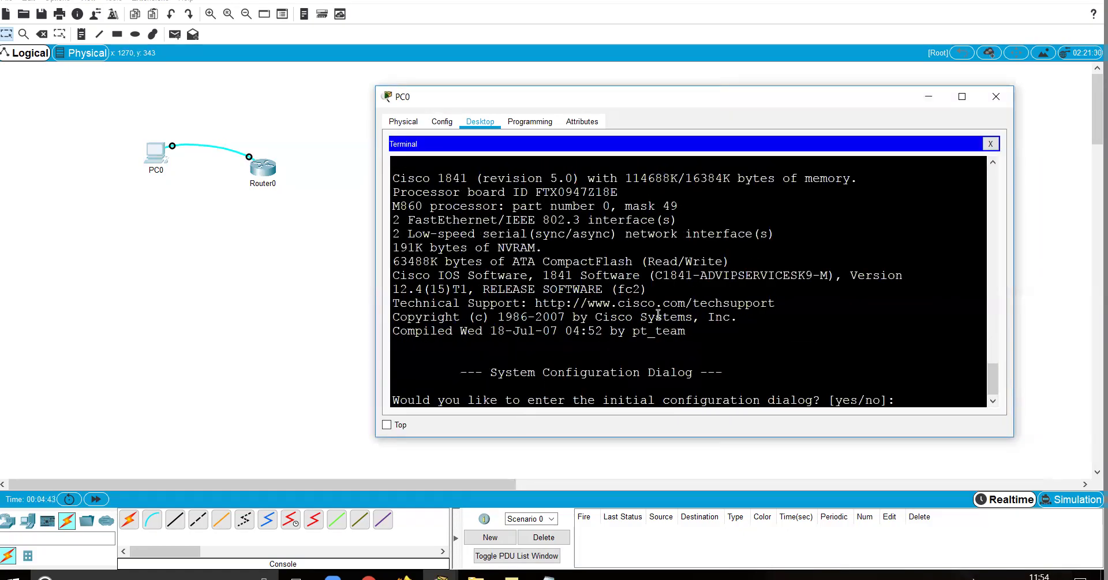
Answer "no" to the initial configuration dialog and continue to the router's command prompt.
text(no)
key(Return)
key(Return)
key(Return)
key(Return)
key(Return)
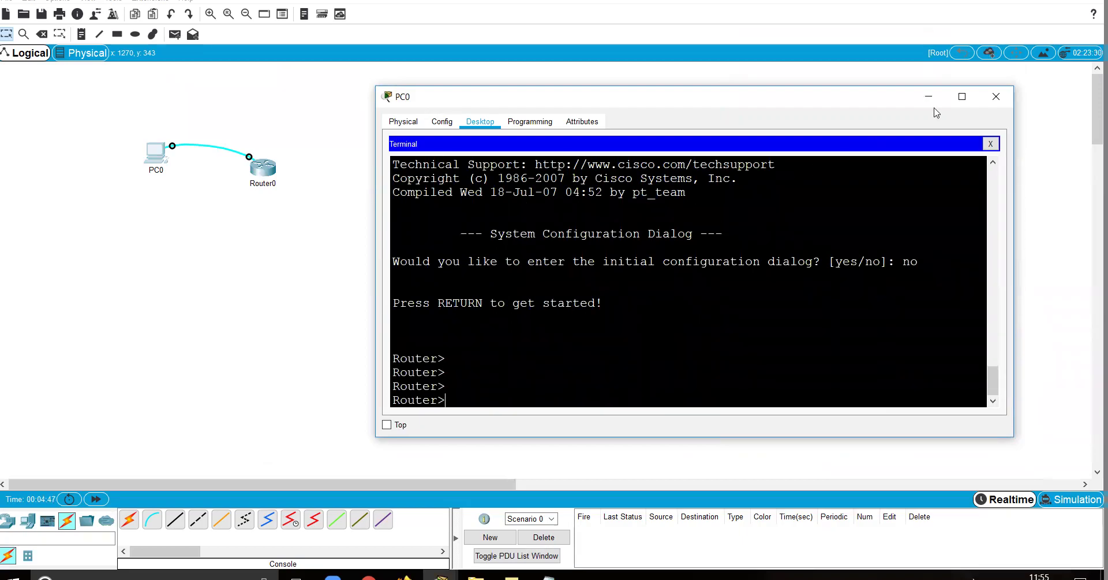
Close PC0's window, switch to the Notepad notes and replace the ports section under Router with the heading "Modes:".
click(996, 97)
drag(321, 101, 69, 235)
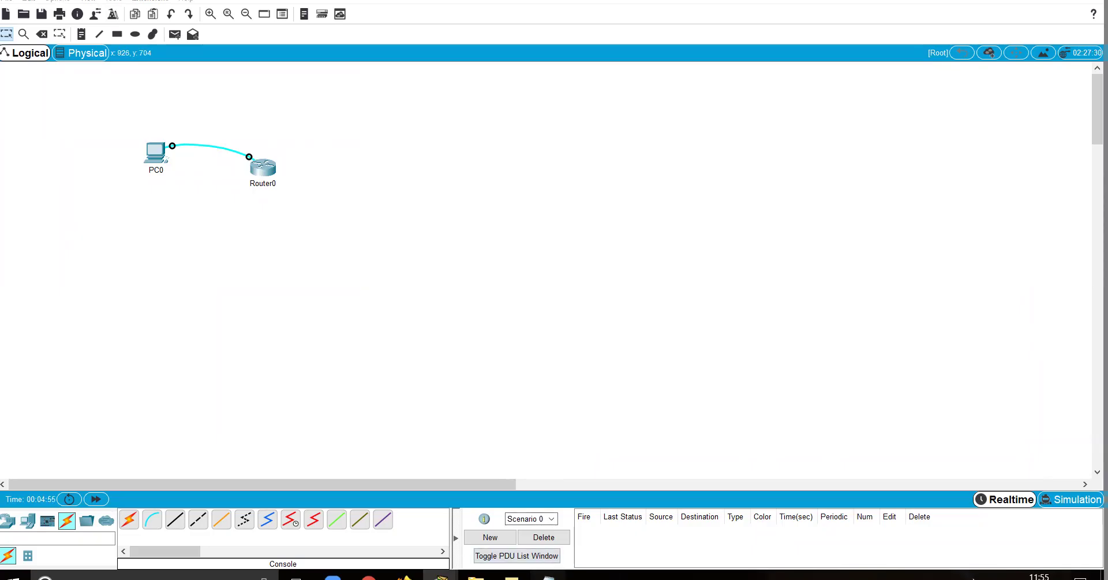
click(548, 576)
drag(561, 274, 320, 138)
click(492, 288)
drag(544, 275, 316, 157)
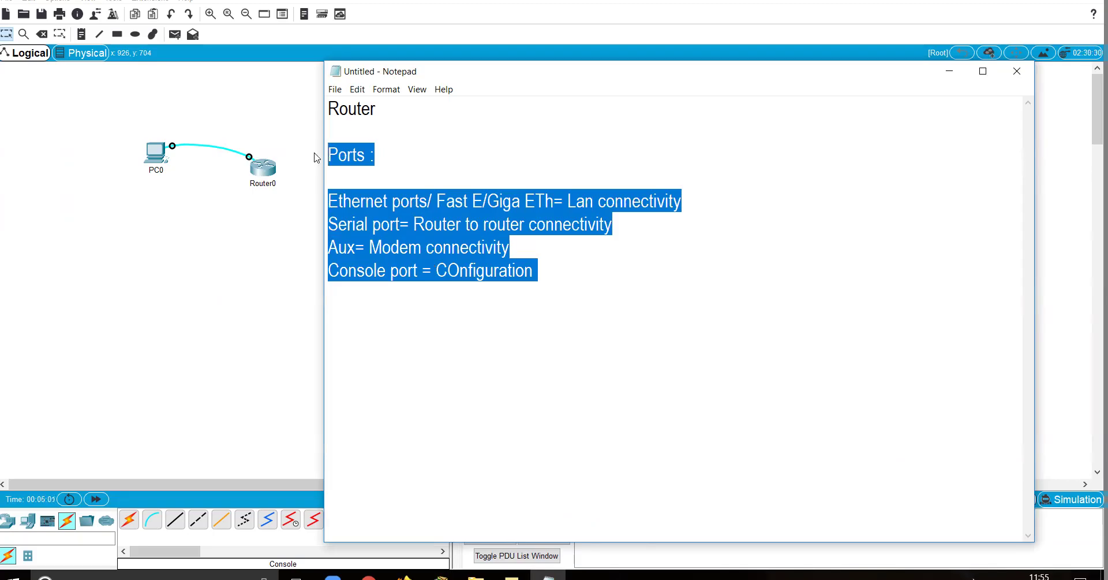
key(BackSpace)
text(Modes:)
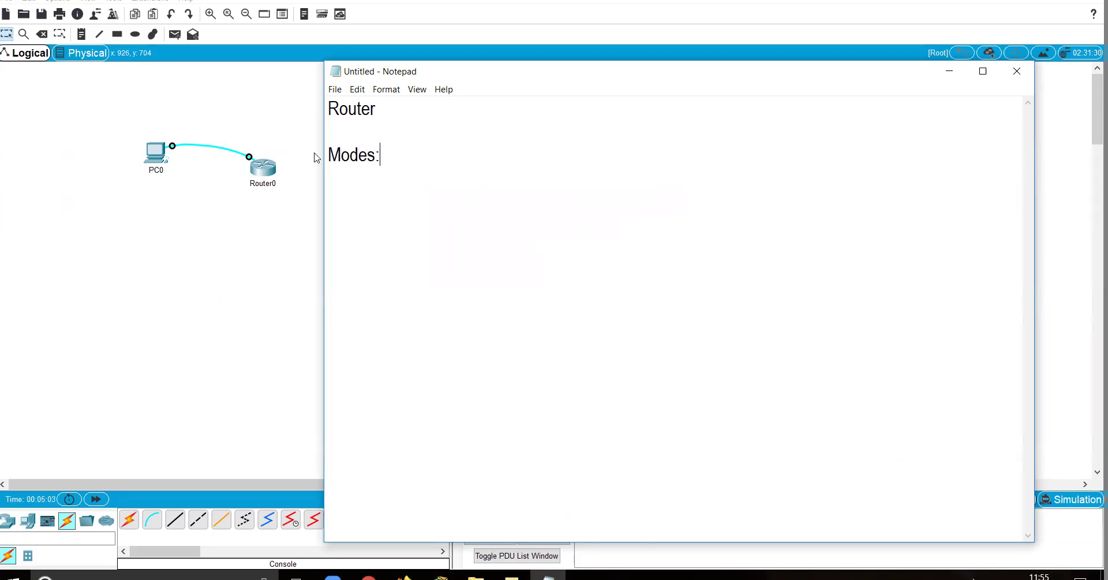
List "User mode", "privileged mode/Enable" and "Global configuration" on separate lines under the Modes heading.
key(Return)
text(User mode)
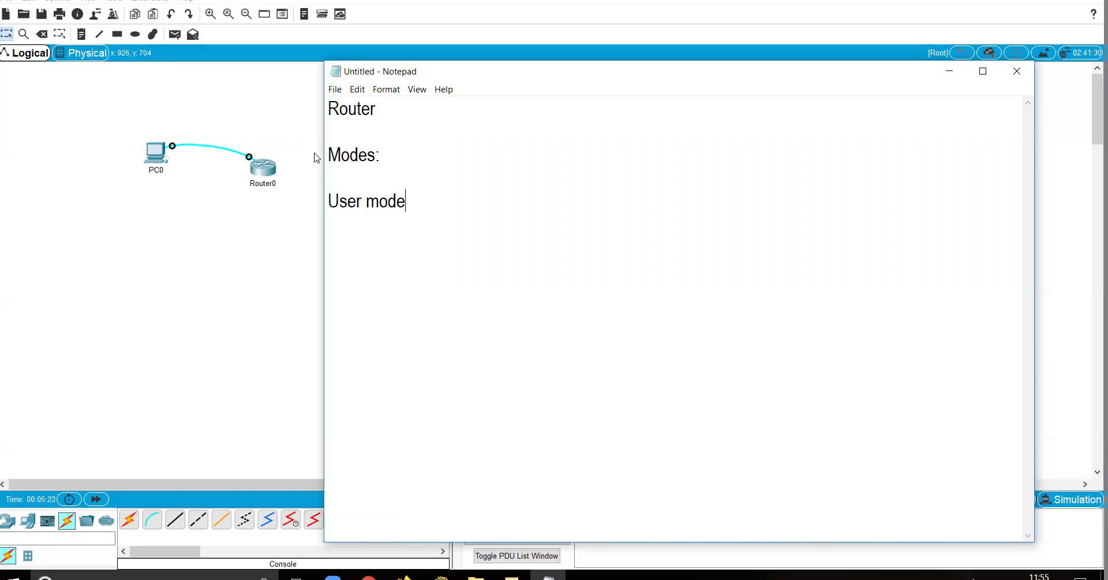
key(Return)
text(privileged mode)
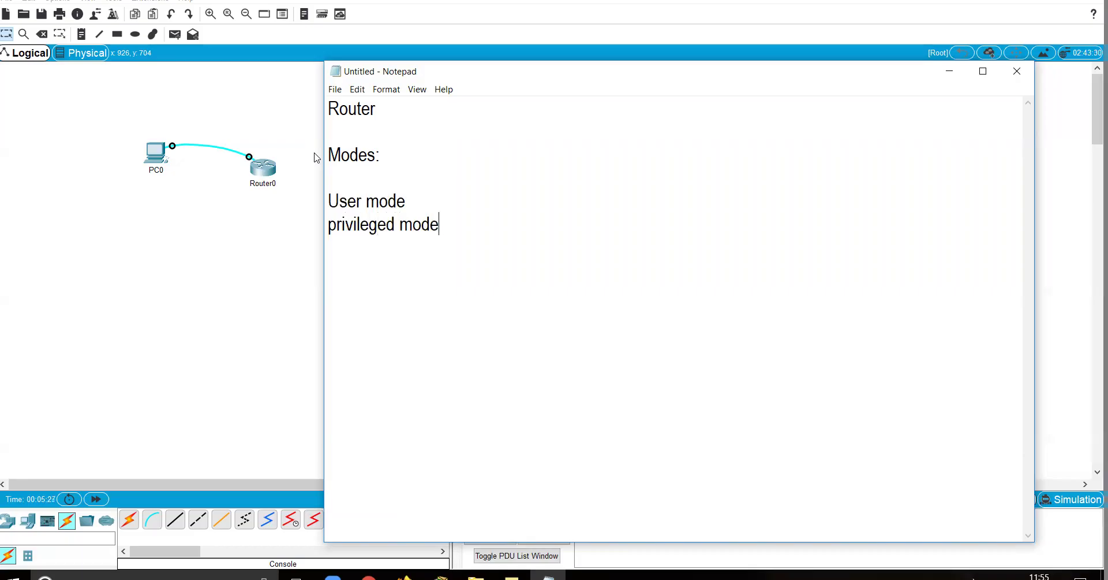
text(/Enable)
key(Return)
text(G)
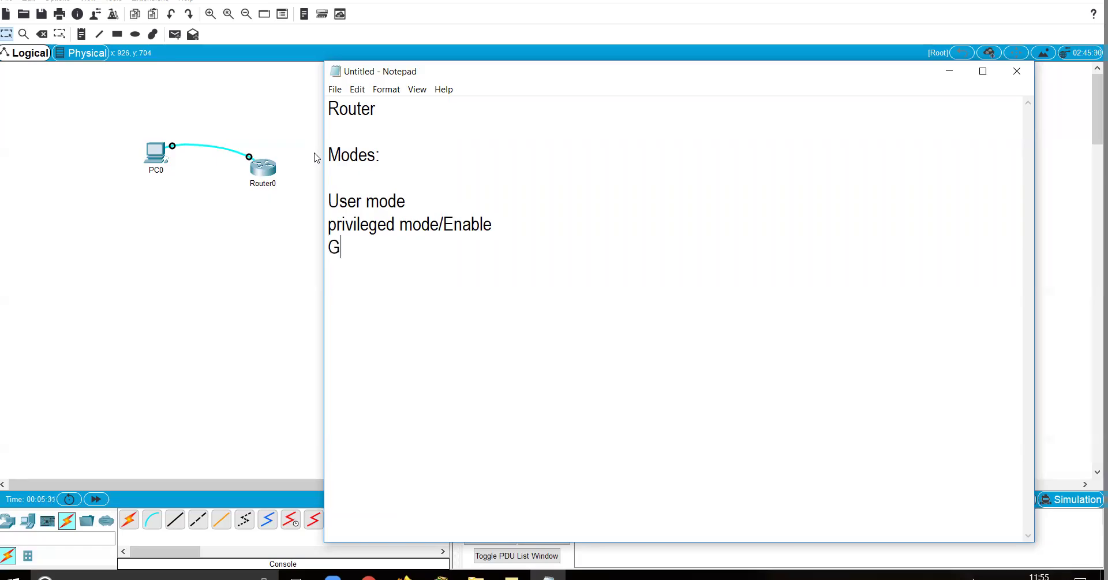
text(lobal config)
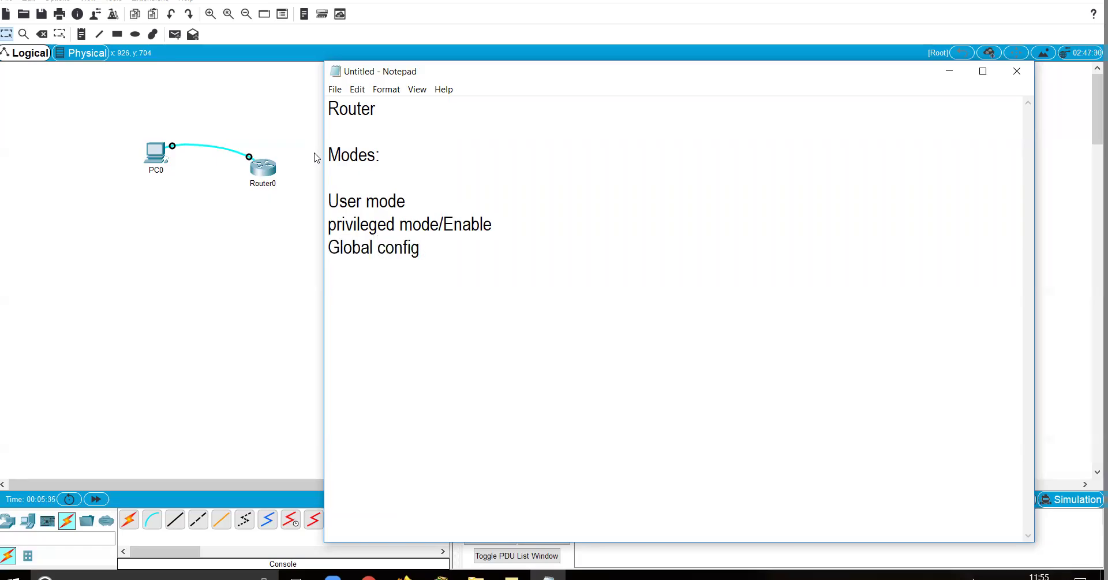
text(iuration)
key(Return)
key(Return)
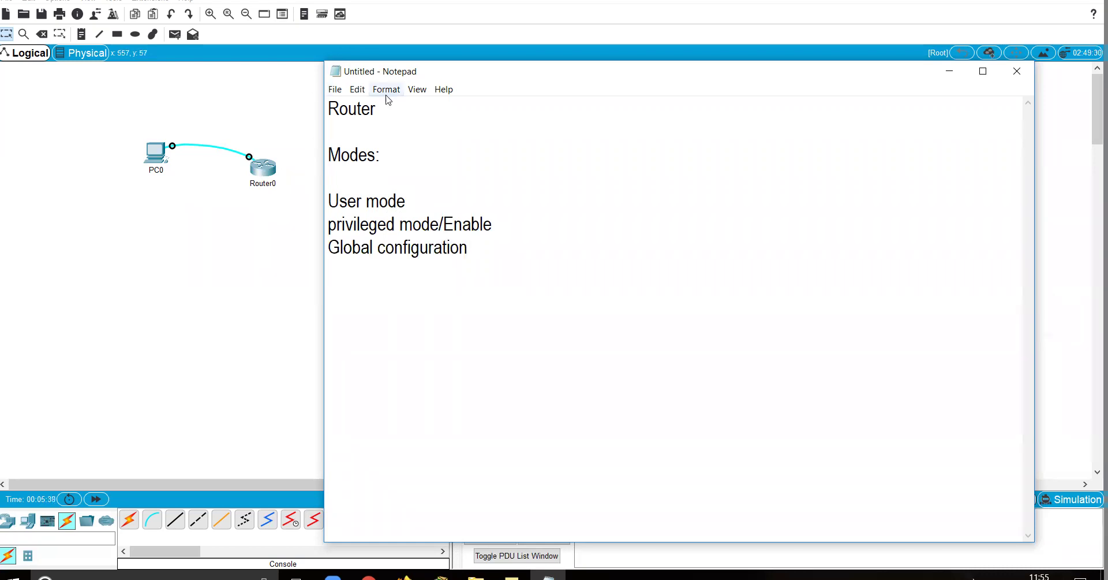
Append "-" to User mode, "...." to the privileged mode line, and "== All the configuration will be done in this" to Global configuration.
text(- D)
key(BackSpace)
click(524, 227)
text(=)
key(BackSpace)
key(BackSpace)
key(BackSpace)
text(....)
key(Down)
text(== All)
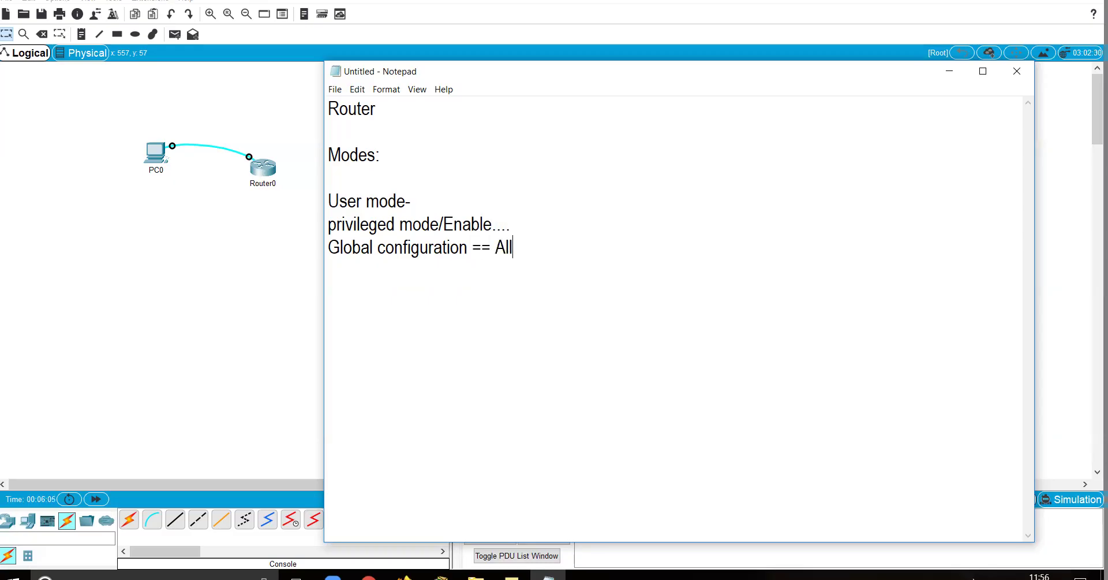
text( the confi)
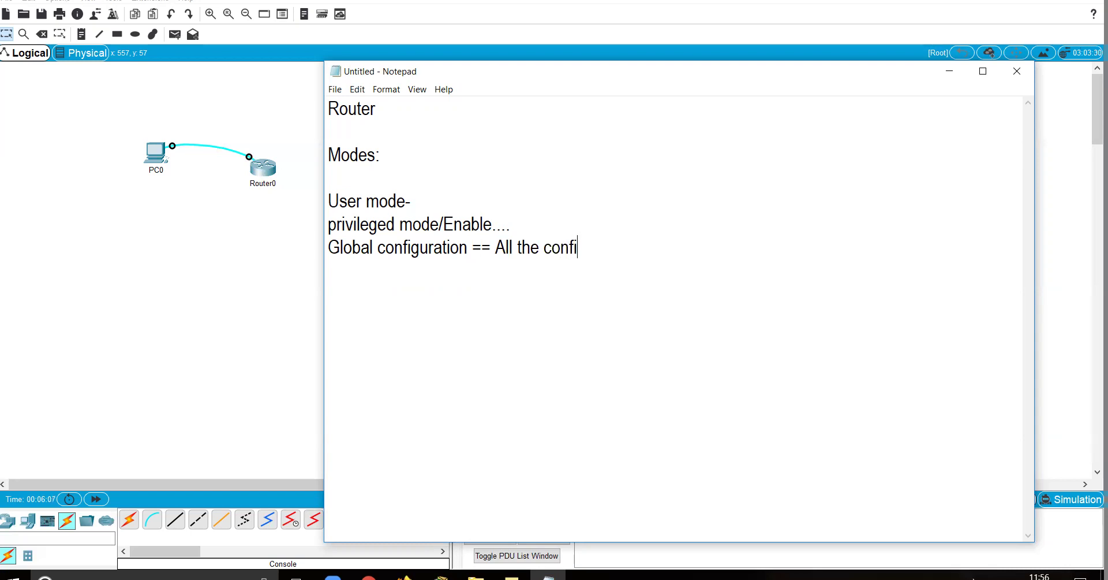
text(guration wi)
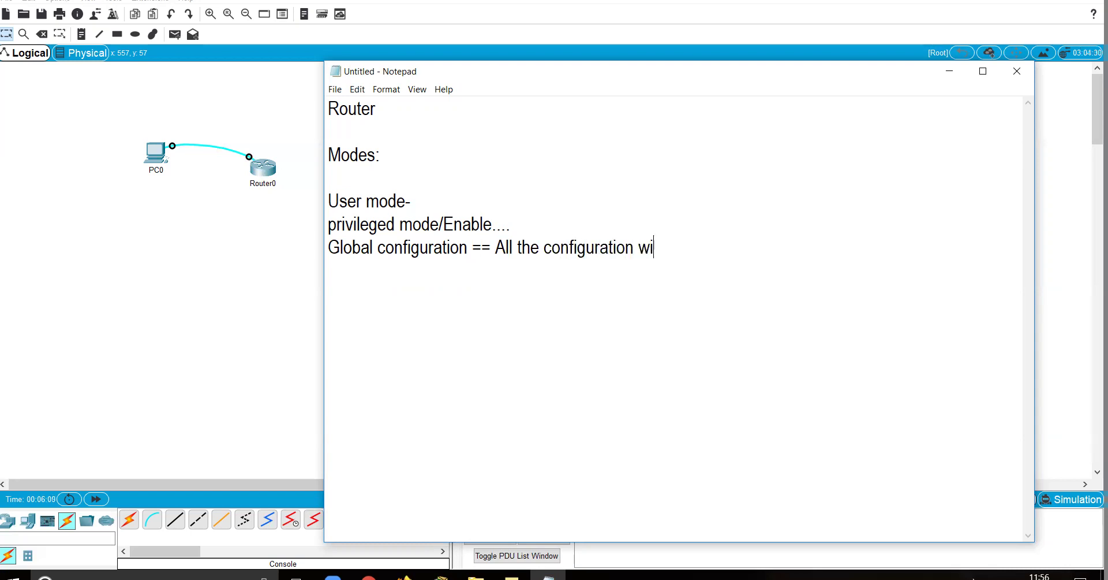
text(ll be done in this)
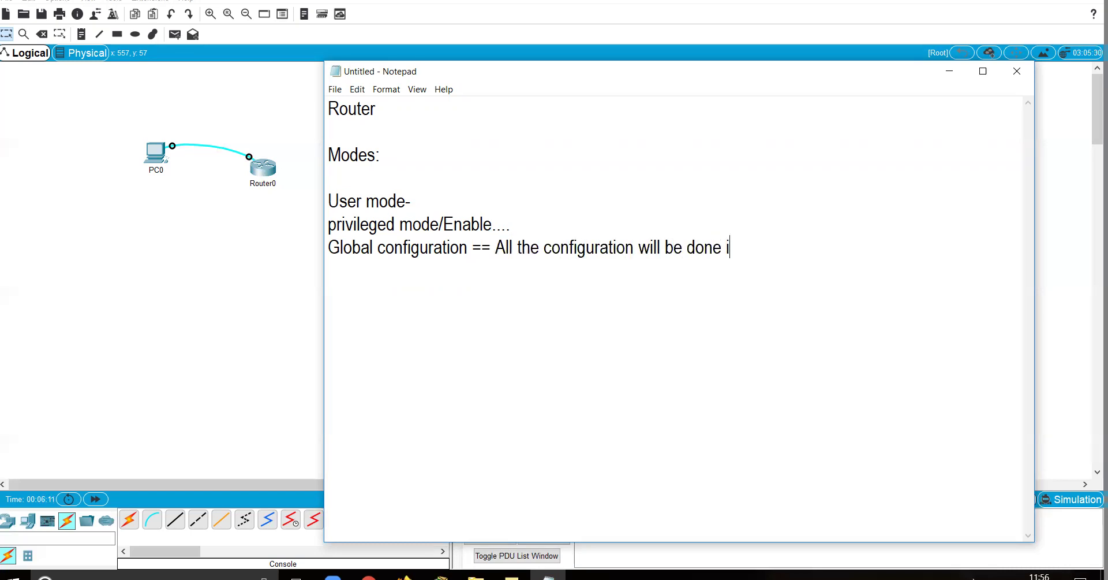
List "Interface ip", "ROuting" and "Security" below the global configuration line, and delete those three entries.
key(Return)
key(Return)
text(Interface ip)
key(Return)
text(ROuting)
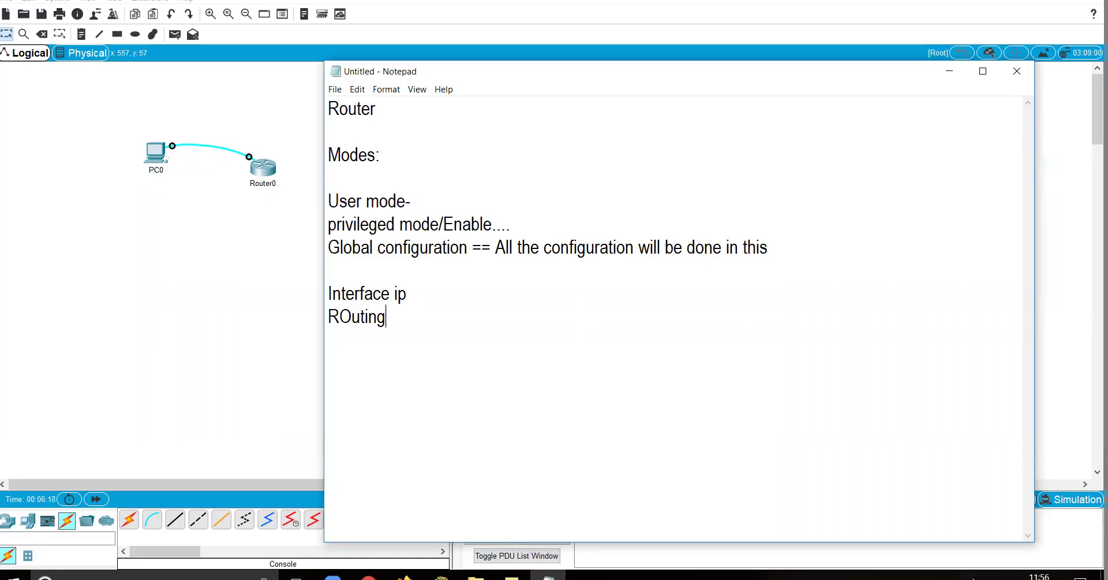
key(Return)
text(Security)
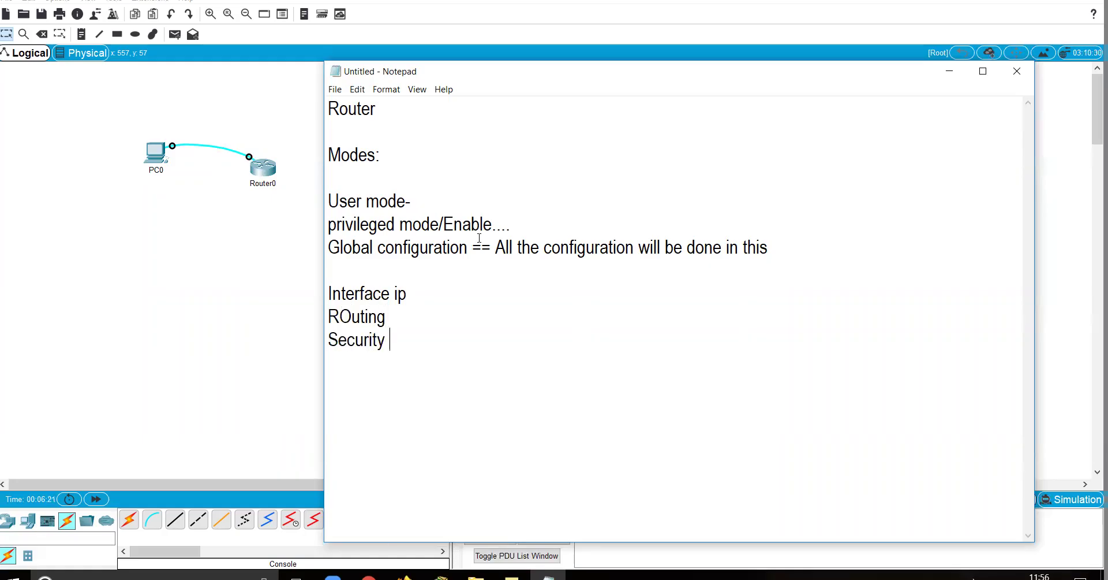
drag(401, 357, 323, 294)
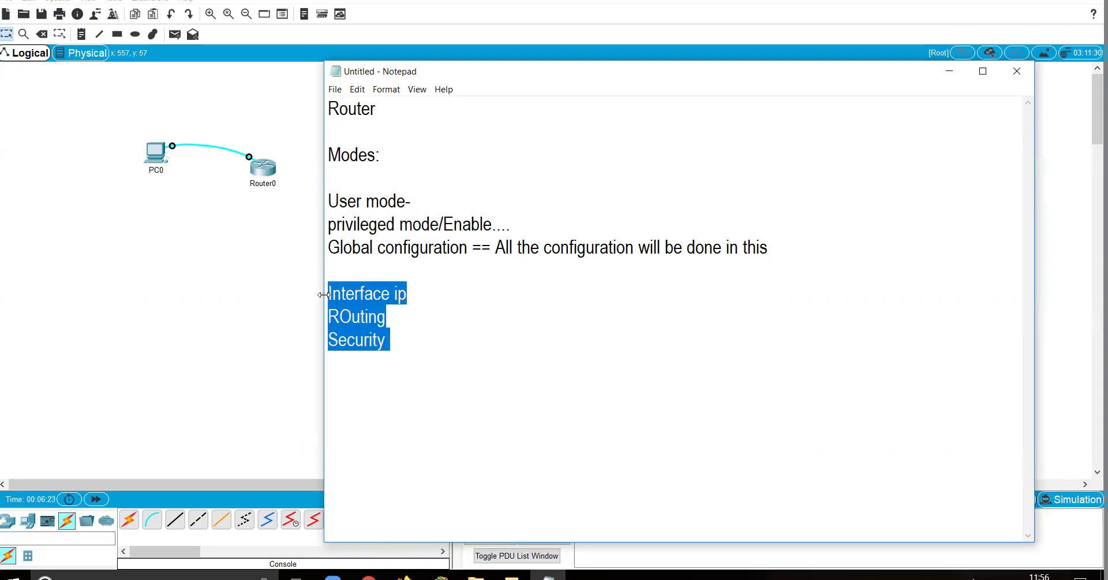
key(BackSpace)
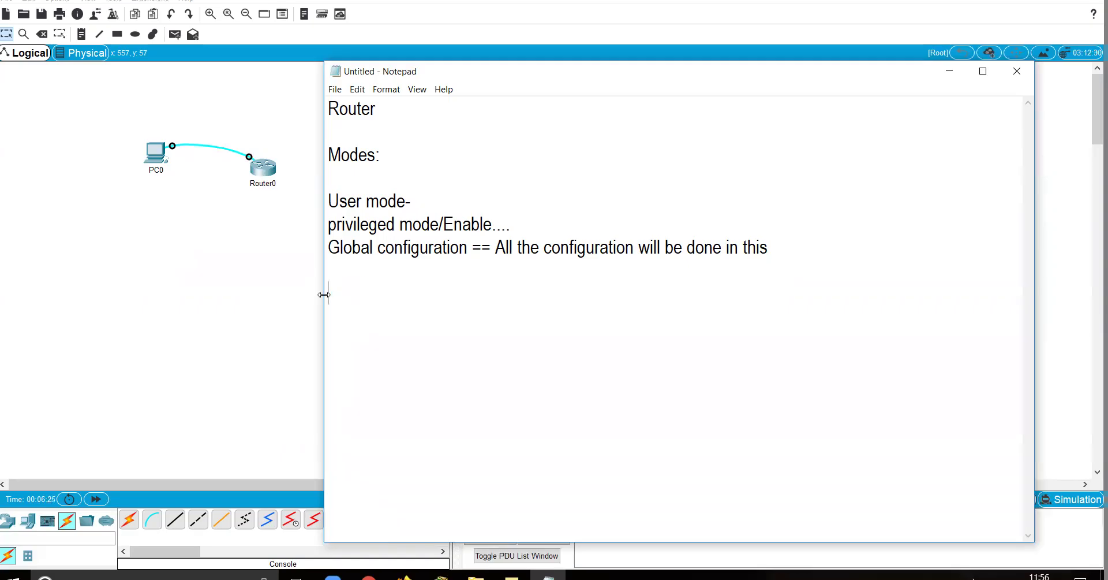
Note "interface mode" and "line mode" below the three modes, and delete both entries.
text(interface mode)
key(Return)
text(ine)
key(BackSpace)
key(BackSpace)
key(BackSpace)
key(BackSpace)
text(line mode)
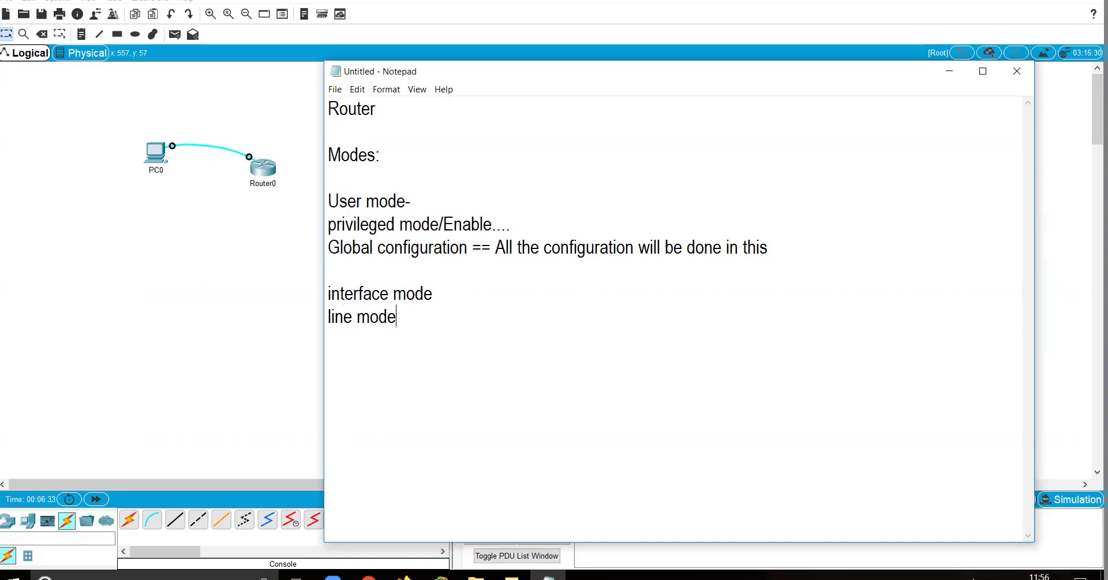
drag(403, 323, 321, 291)
key(BackSpace)
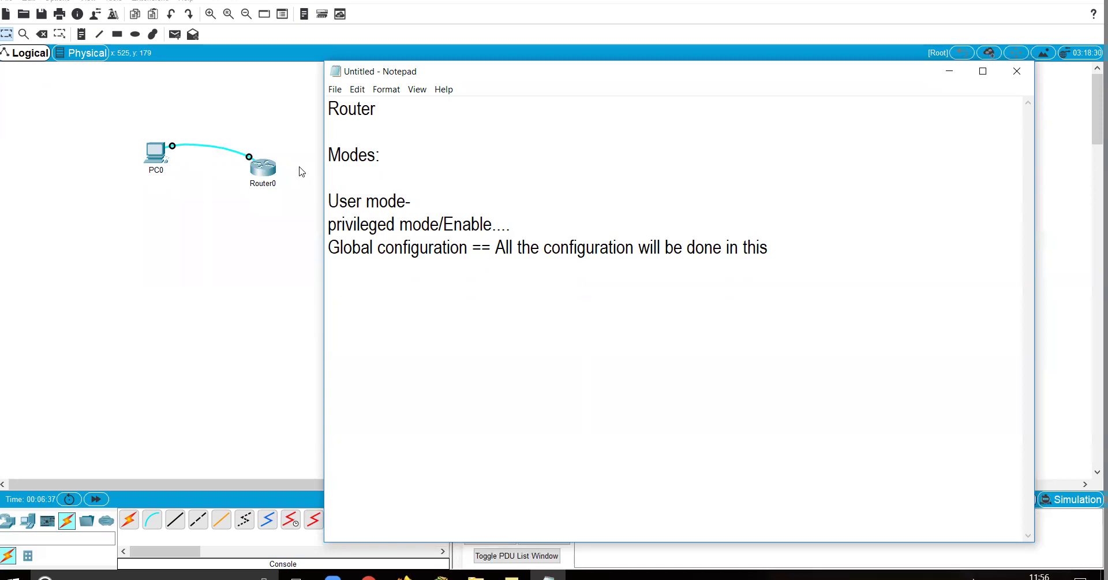
Highlight the three mode lines, switch back to Packet Tracer and delete PC0 from the topology.
drag(327, 195, 798, 246)
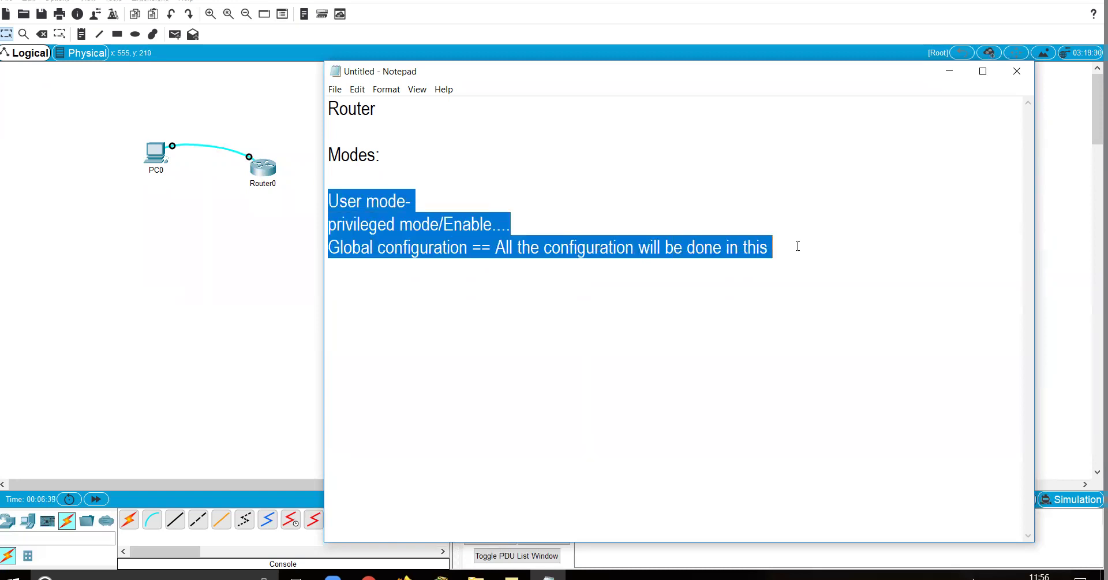
click(188, 203)
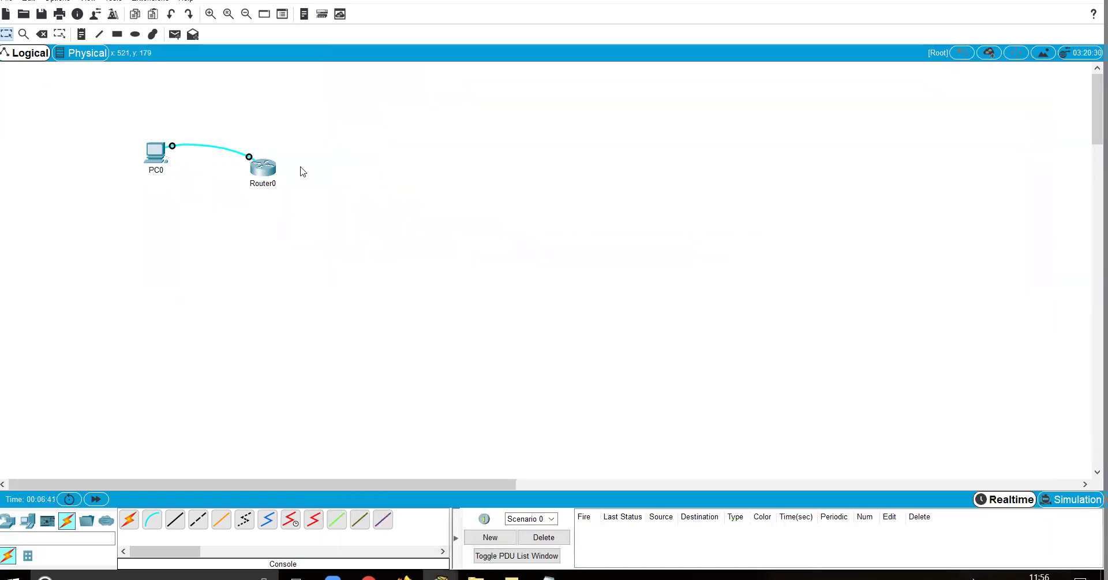
drag(128, 139, 171, 203)
key(Delete)
key(Return)
key(Escape)
Power-cycle Router0 from its physical device view and show its command line in a widened device window.
double_click(263, 168)
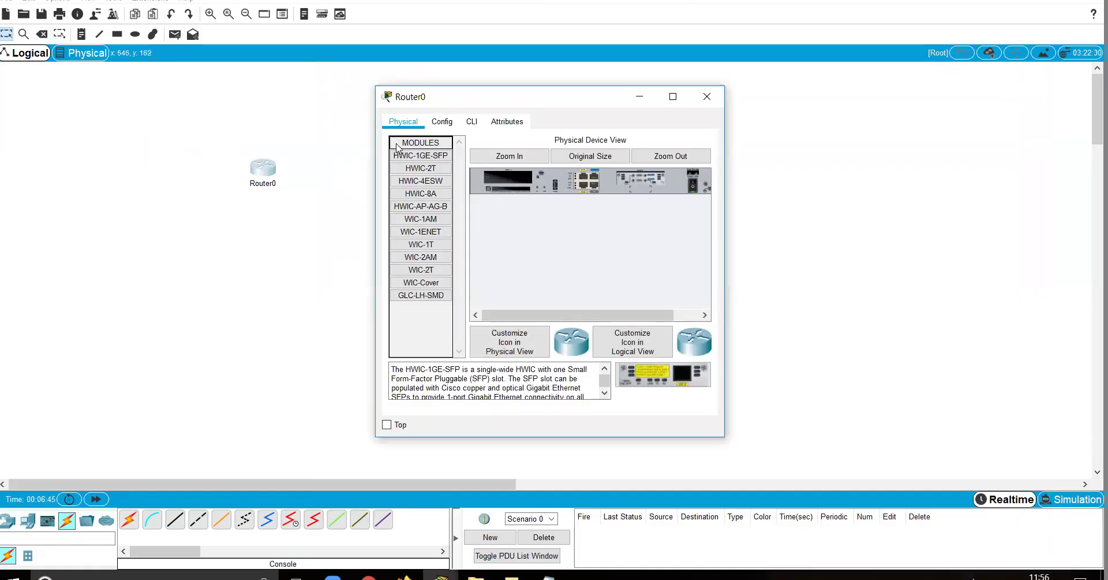
click(471, 123)
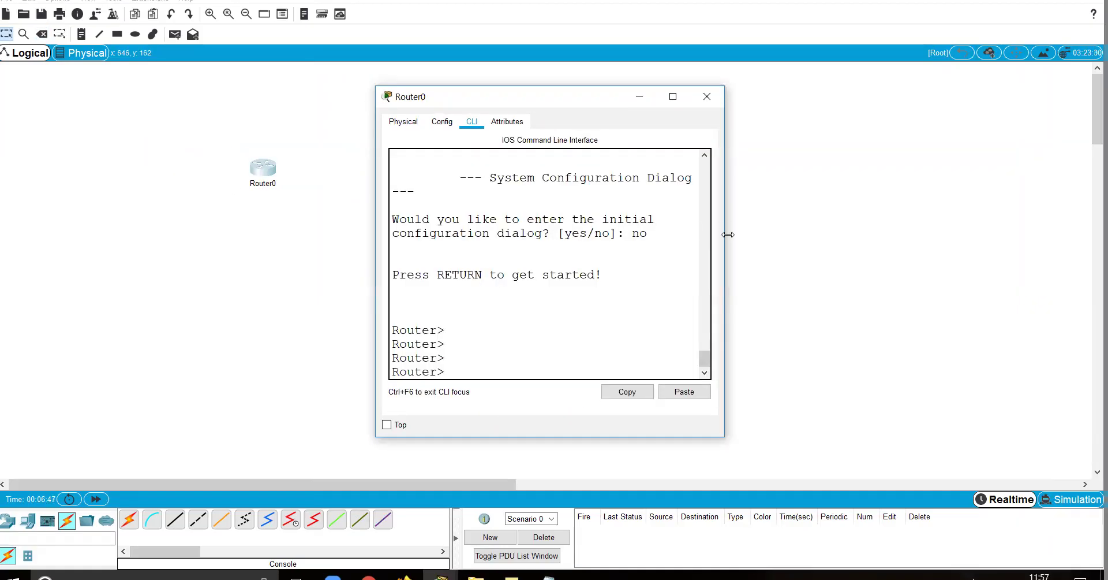
drag(728, 234, 855, 235)
click(398, 124)
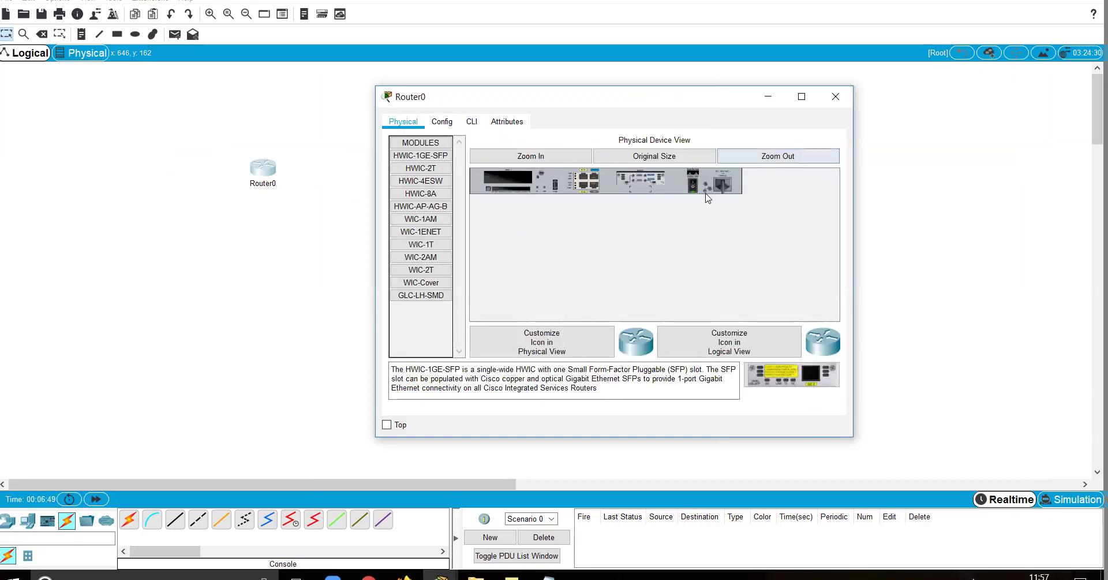
click(472, 123)
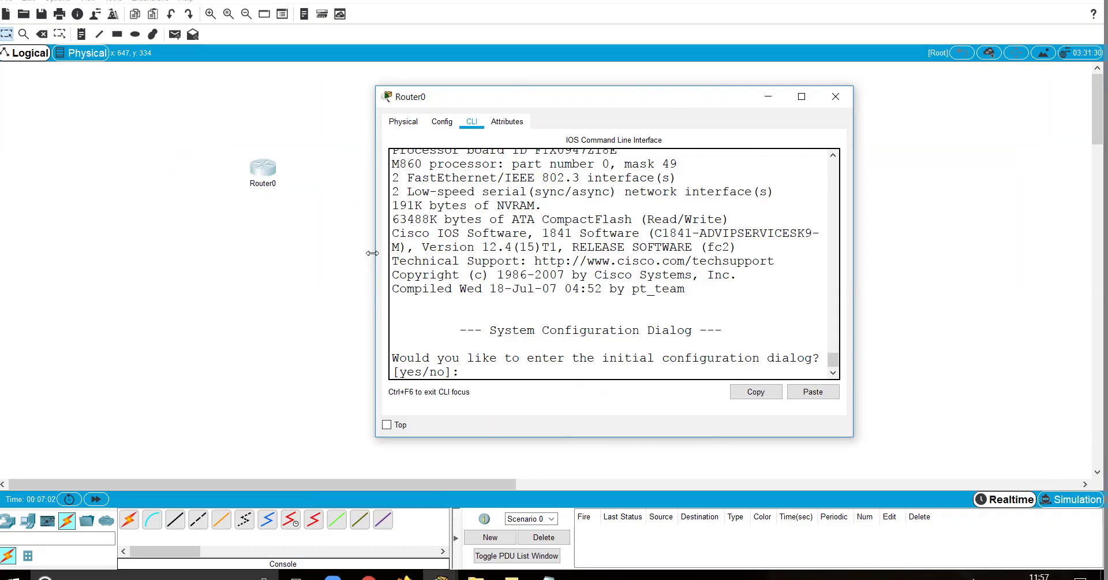
drag(372, 253, 179, 263)
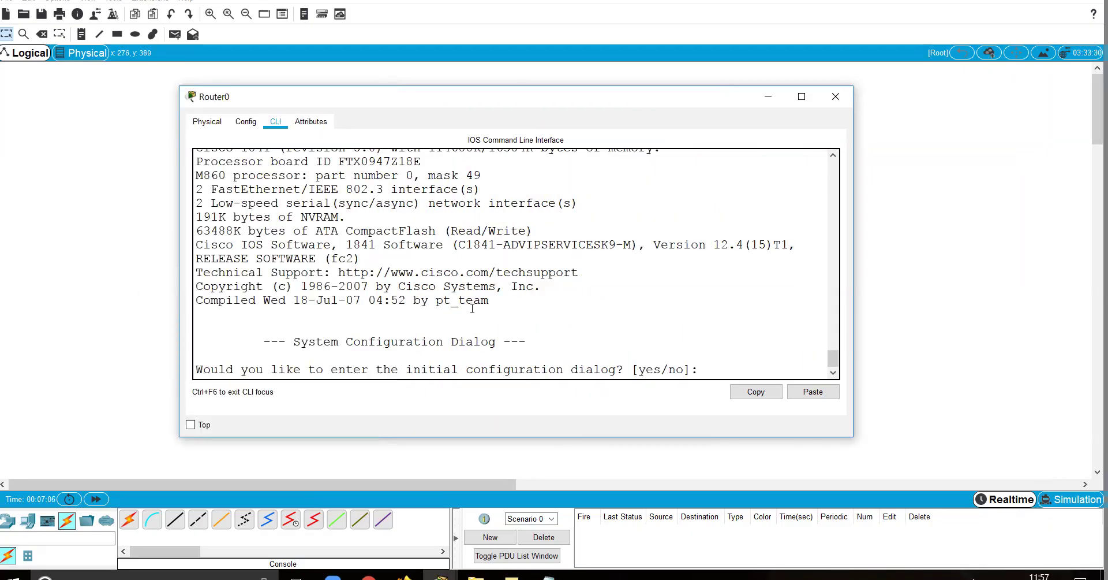
Highlight the initial configuration dialog question, answer "no" and continue to the router's user mode prompt.
drag(196, 370, 623, 370)
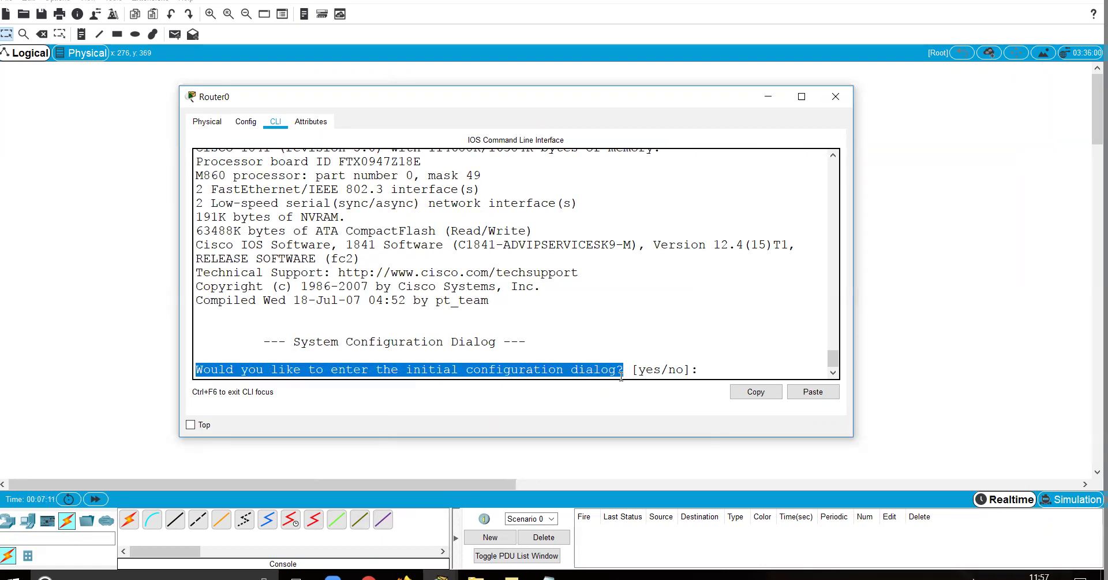
click(674, 369)
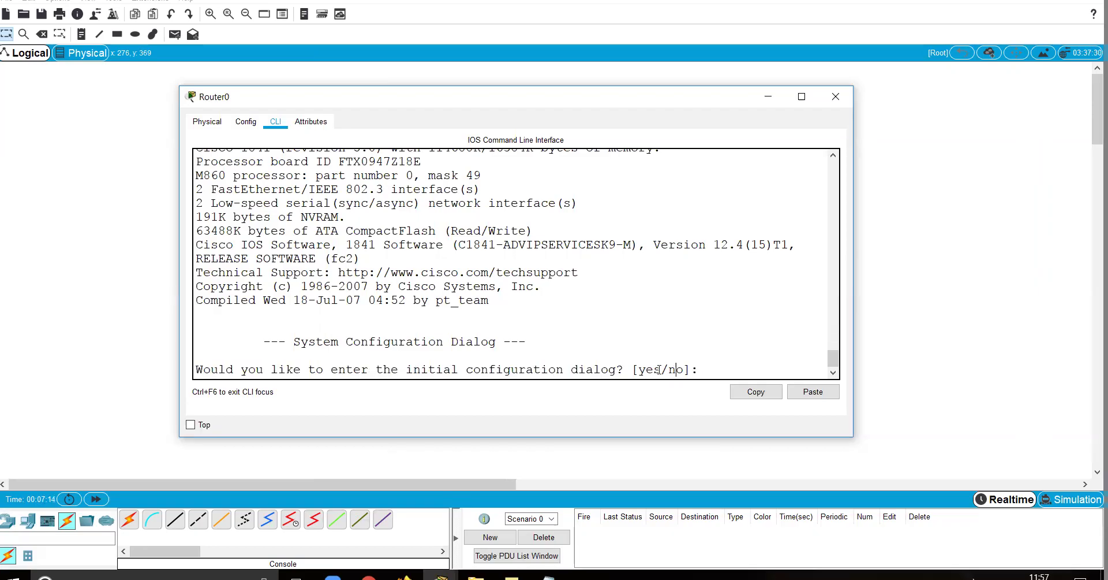
drag(411, 360, 686, 369)
click(706, 363)
text(no)
key(Return)
key(Return)
key(Return)
key(Return)
key(Return)
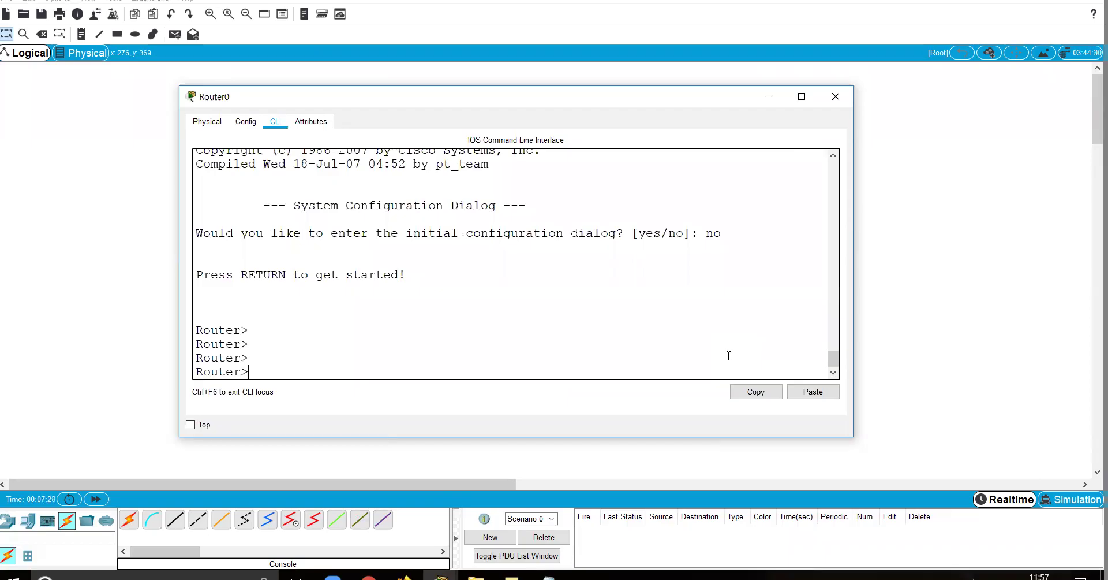
Power-cycle Router0 again and answer "y" to the initial configuration dialog in its command line.
click(224, 116)
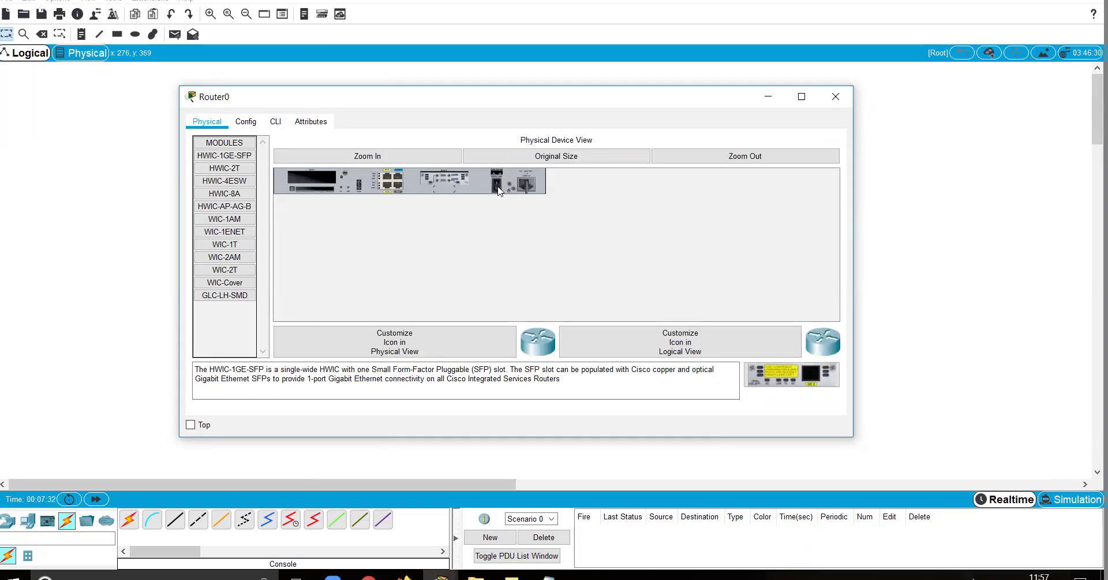
click(277, 122)
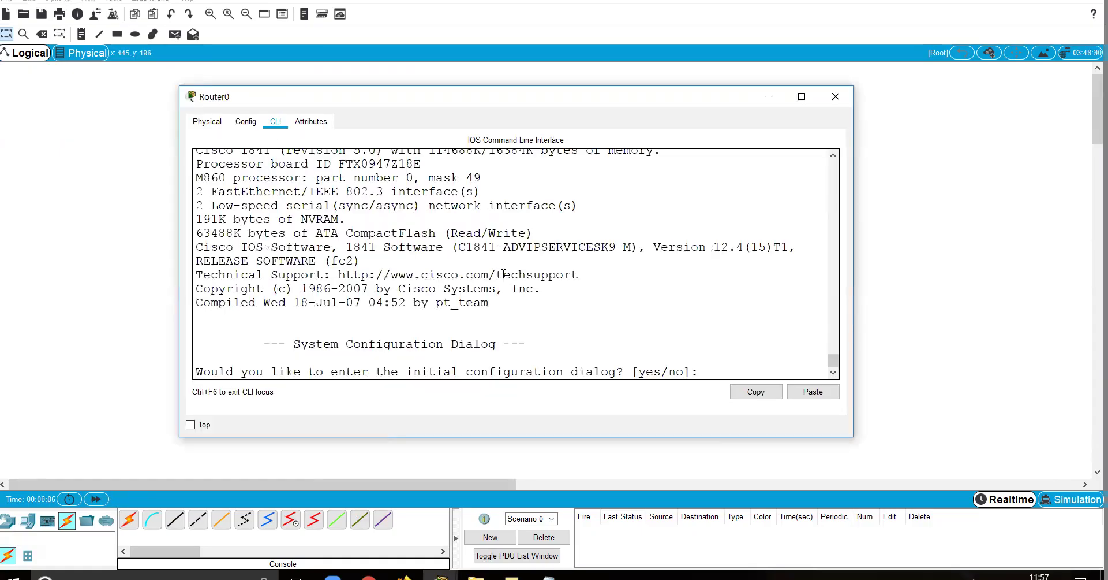
text(y)
key(Return)
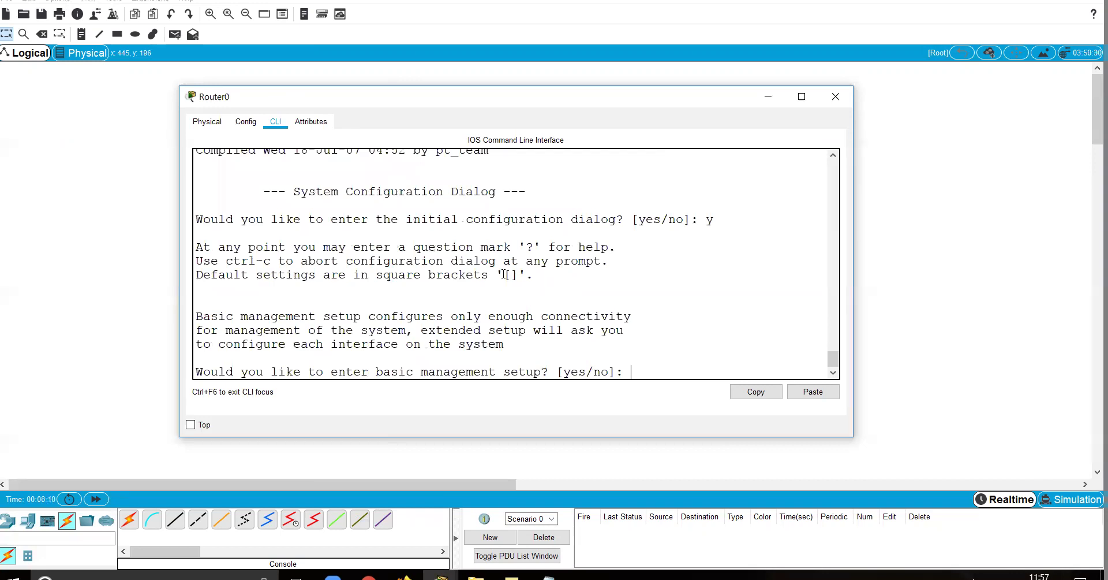
Answer "no" to basic management setup and "yes" to seeing the current interface summary.
text(no)
key(Return)
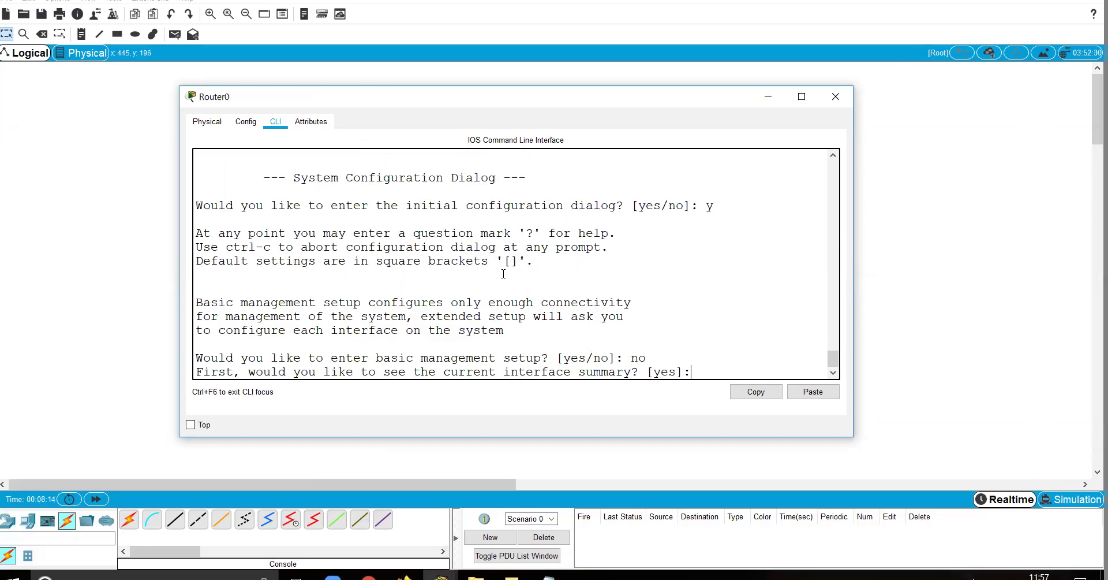
text(yes)
key(Return)
Enter the host name "hahshdasd" and an enable secret in the setup dialog.
text(hahshdasd)
key(Return)
text(adas)
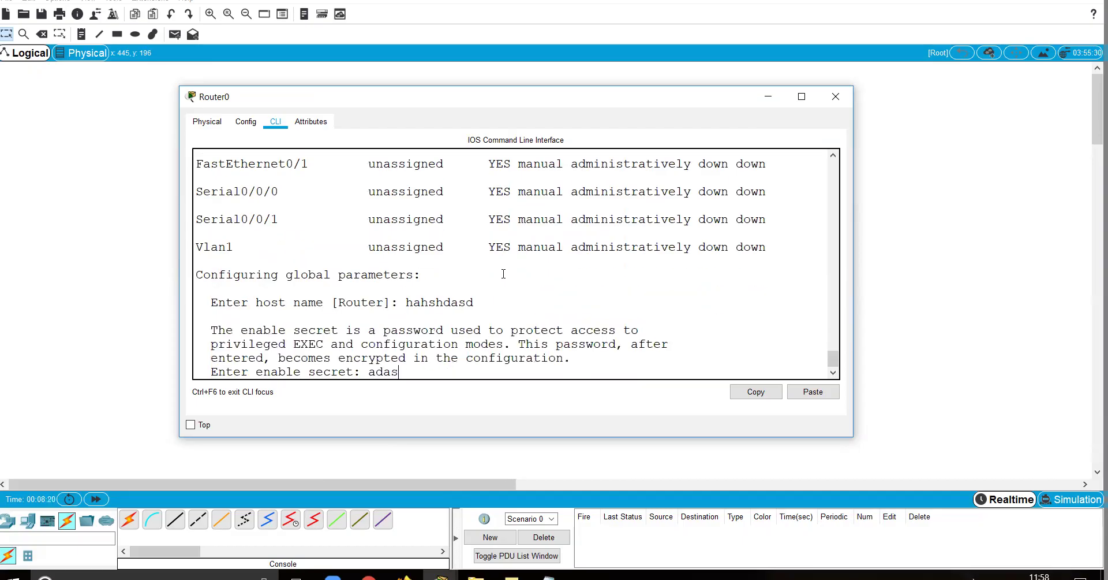
text(d)
key(Return)
Enter the enable password and virtual terminal password, and accept the default "no" for SNMP Network Management.
text(asdasda)
key(Return)
text(asdasda)
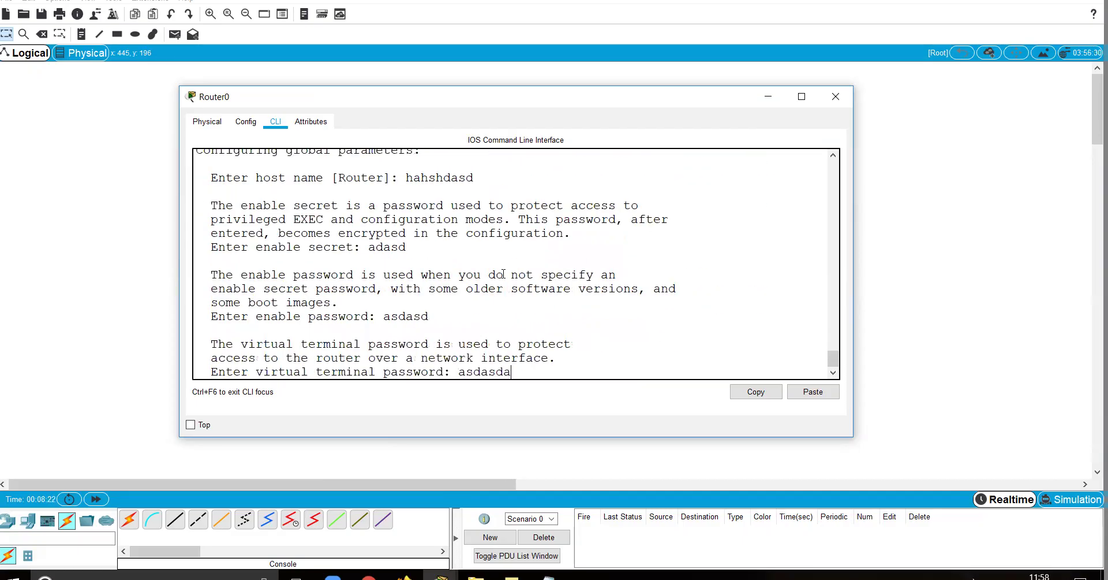
text(dsad)
key(Return)
key(Return)
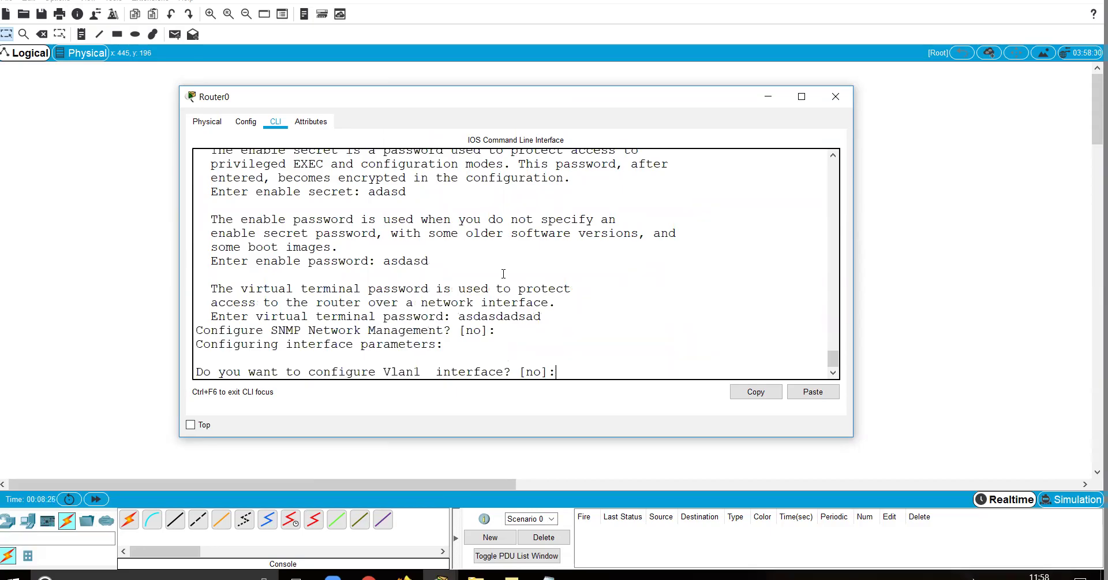
Restart Router0, fast-forward the simulation time and reopen the router's command line.
click(208, 122)
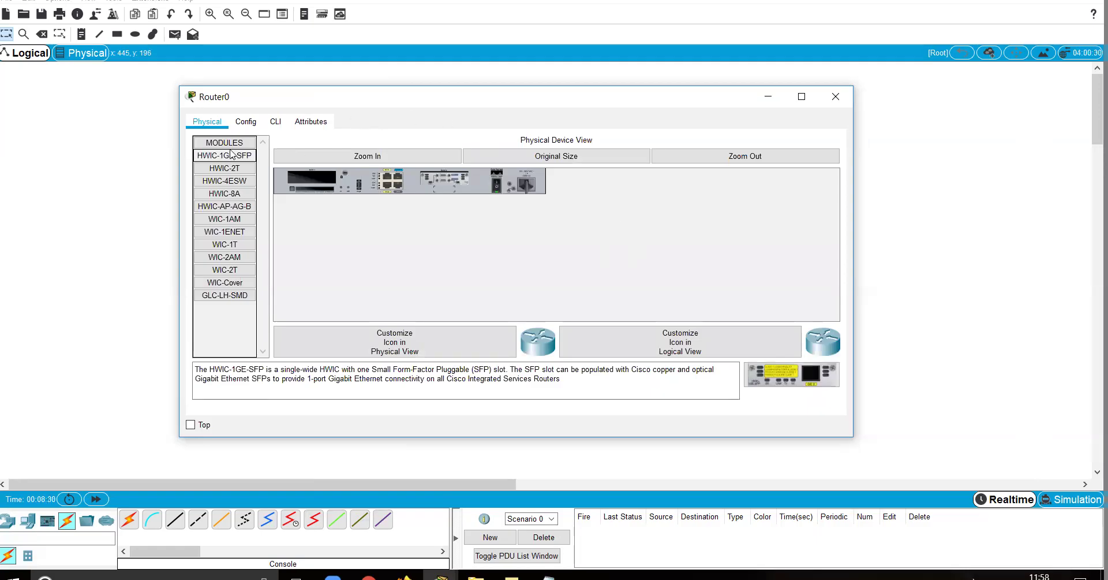
click(98, 453)
click(96, 498)
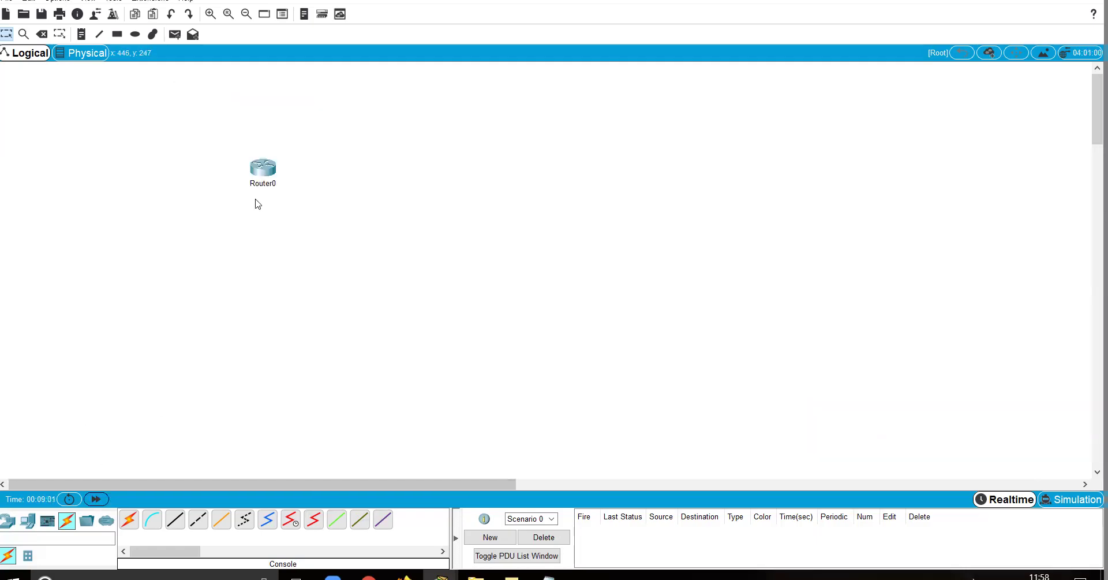
click(263, 168)
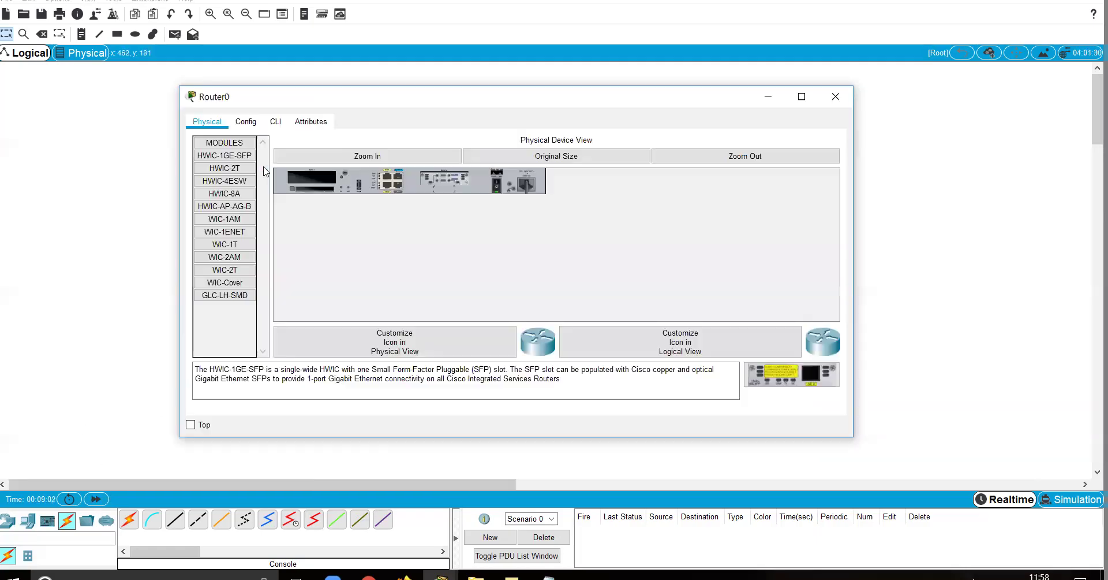
click(275, 121)
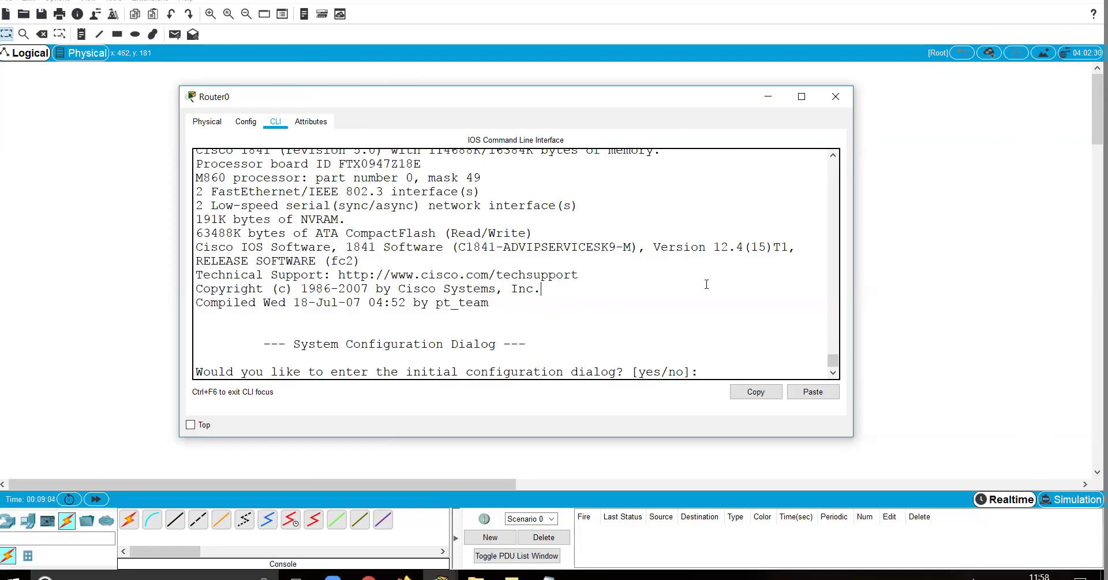
Answer "no" to the initial configuration dialog and bring up the Router> user prompt.
text(no)
key(Return)
key(Return)
key(Return)
key(Return)
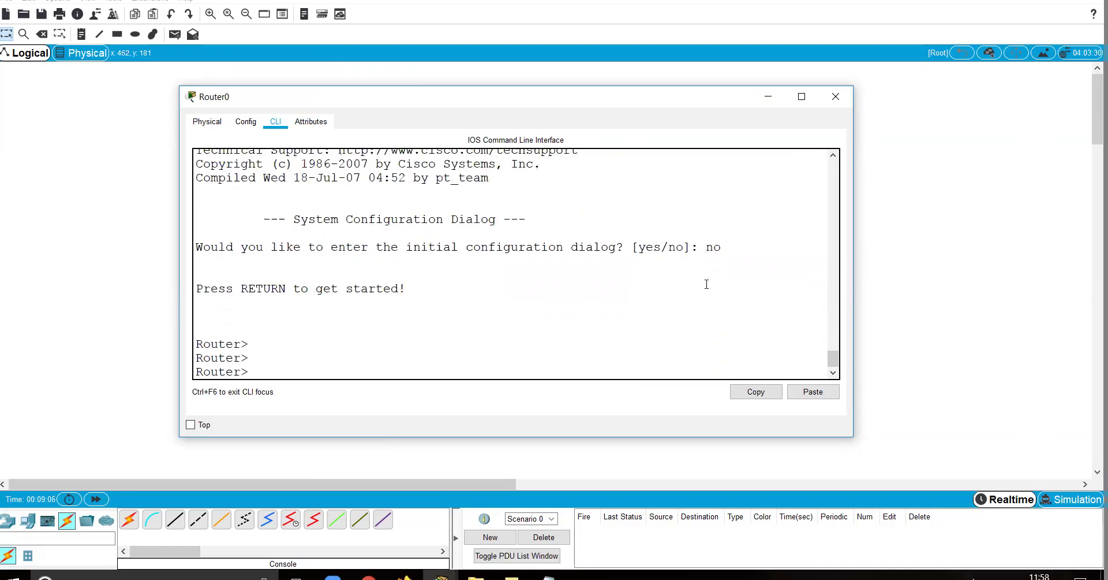
drag(723, 247, 705, 247)
click(378, 327)
mouse_move(266, 367)
mouse_down()
mouse_move(207, 370)
mouse_move(260, 359)
mouse_up()
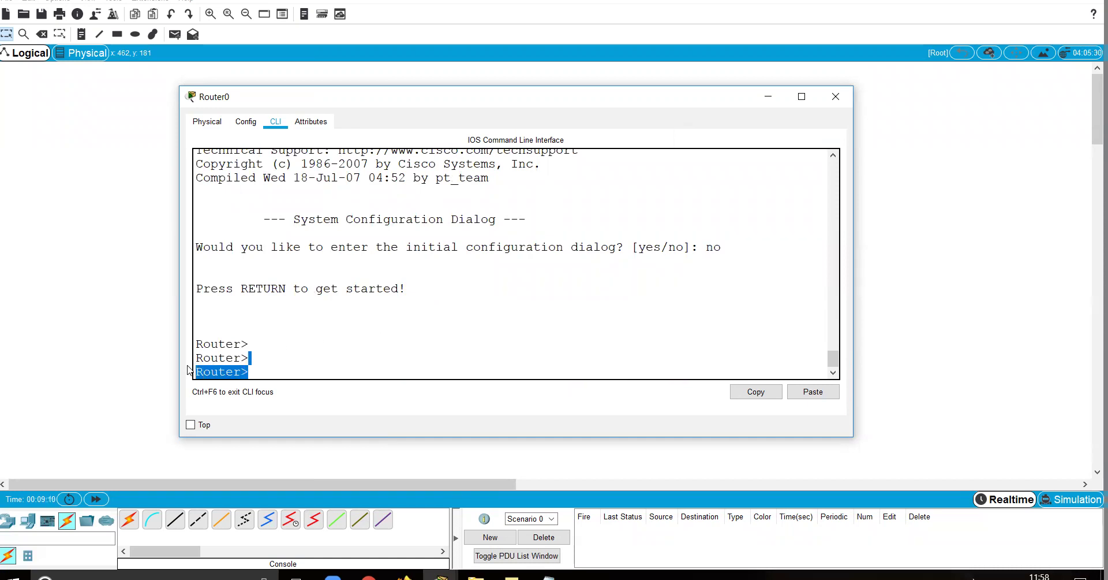
click(284, 349)
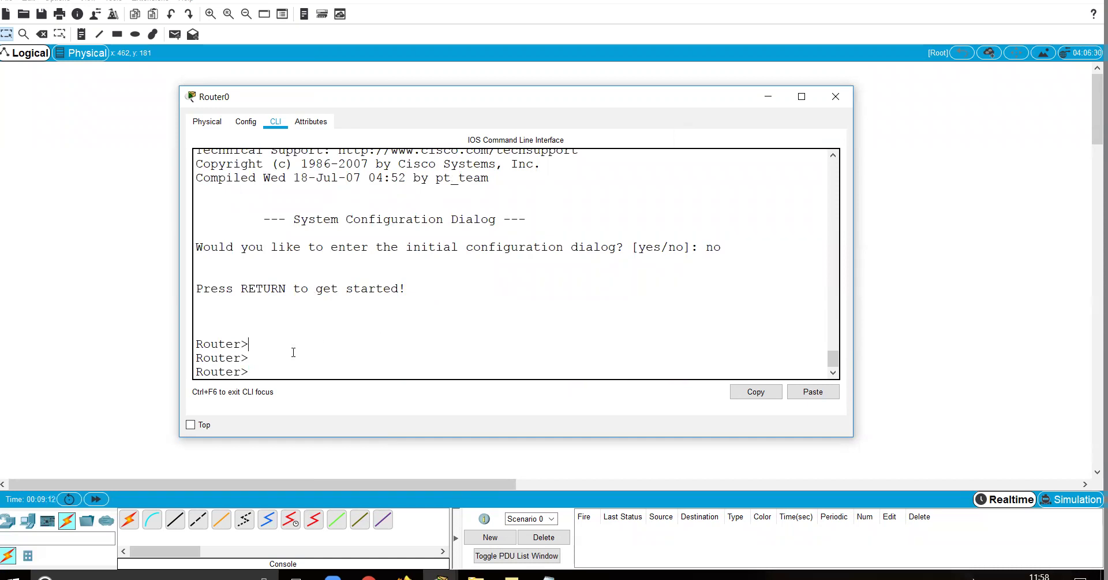
Switch to the Notepad notes and add "Router>" below the "User mode-" heading.
click(548, 576)
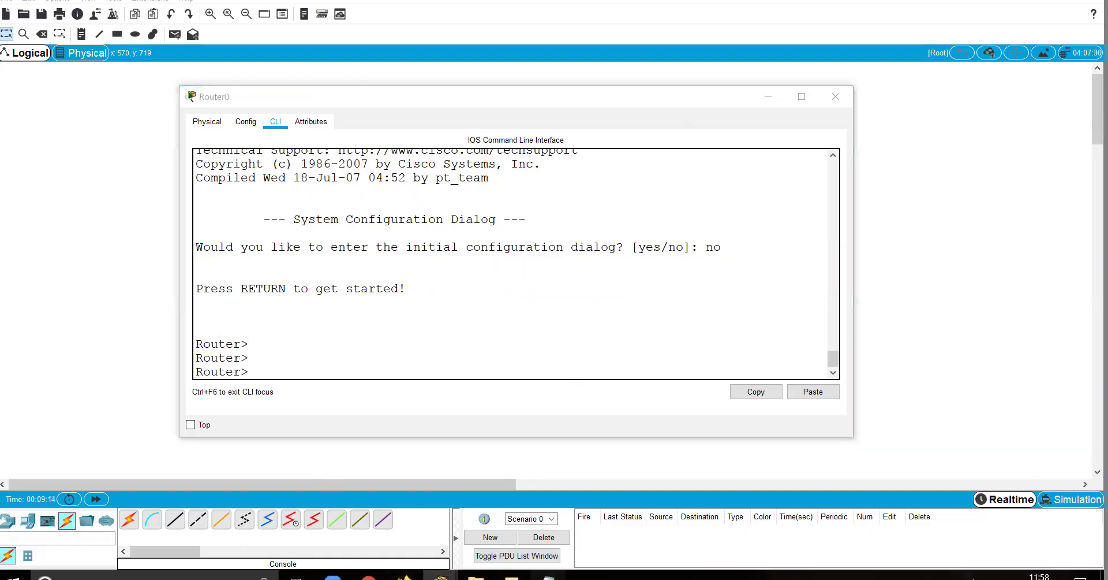
click(551, 280)
click(433, 204)
key(Return)
key(Return)
text(Router>)
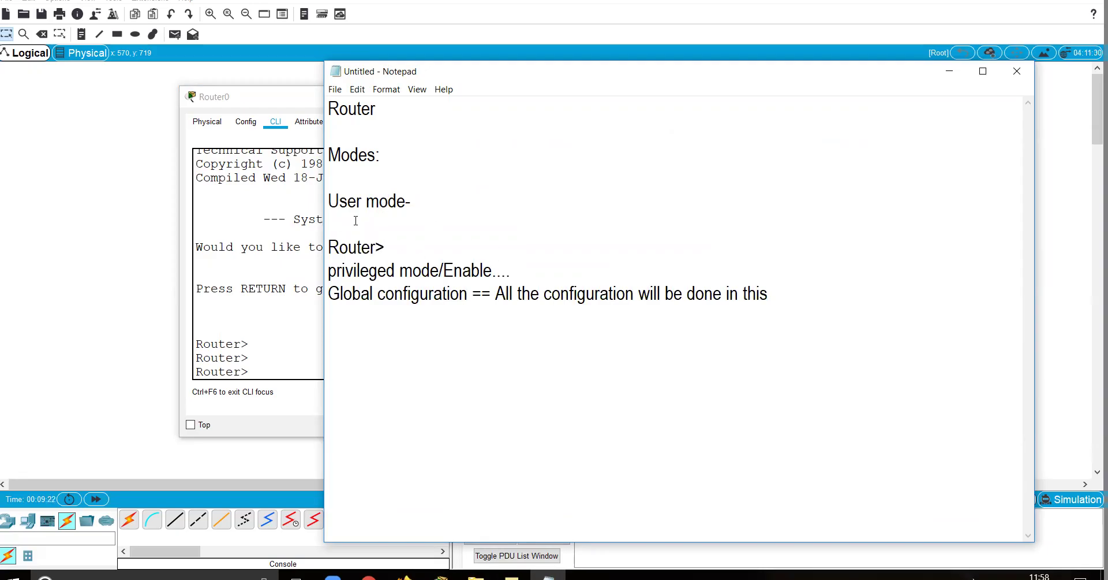
Switch back to Router0's command line and enter privileged mode with the enable command.
click(264, 249)
text(ena)
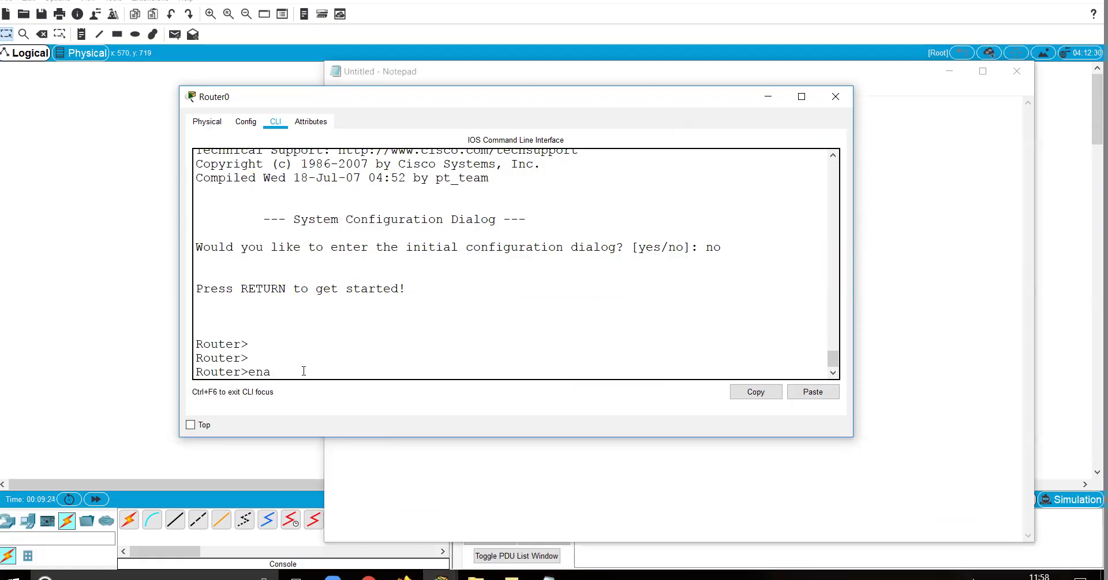
key(Tab)
key(Return)
key(Return)
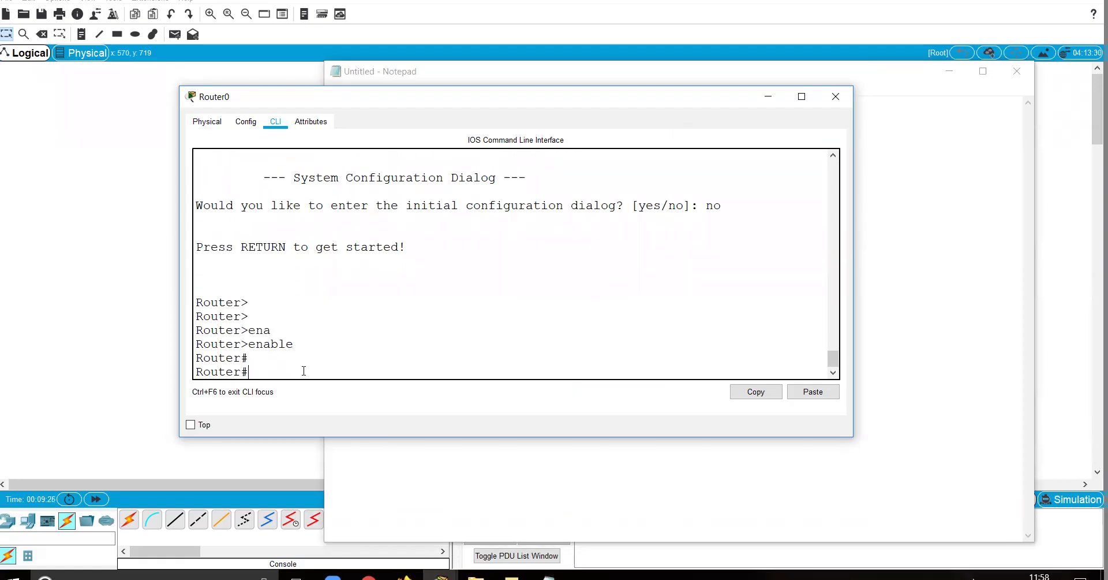
In the Notepad notes, add "= Router#" to the privileged mode/Enable line and leave blank lines below it.
click(447, 472)
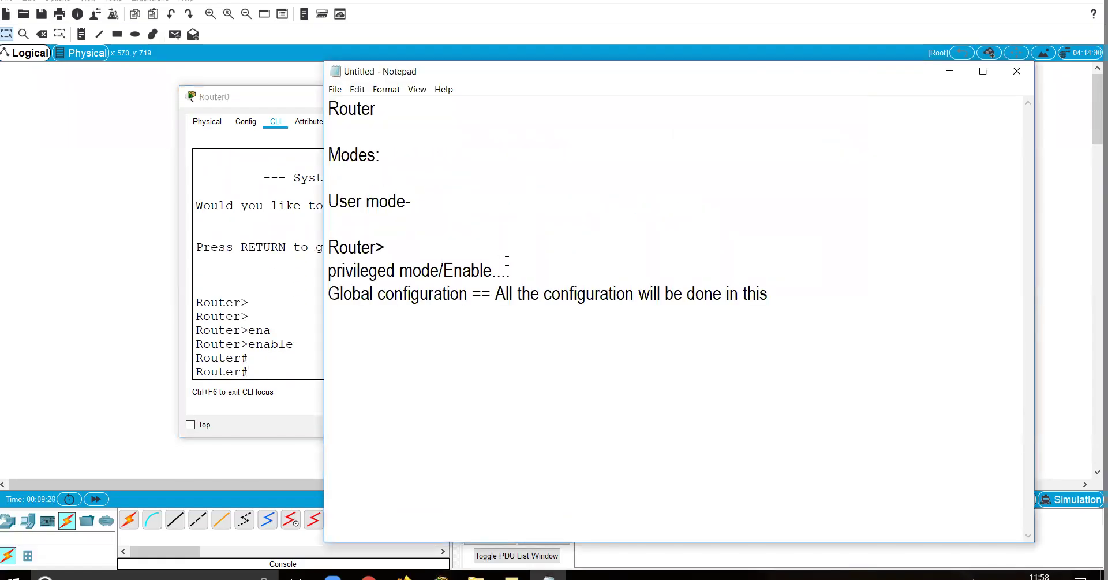
drag(506, 267, 509, 268)
text(= Router#)
key(Return)
key(Return)
click(575, 269)
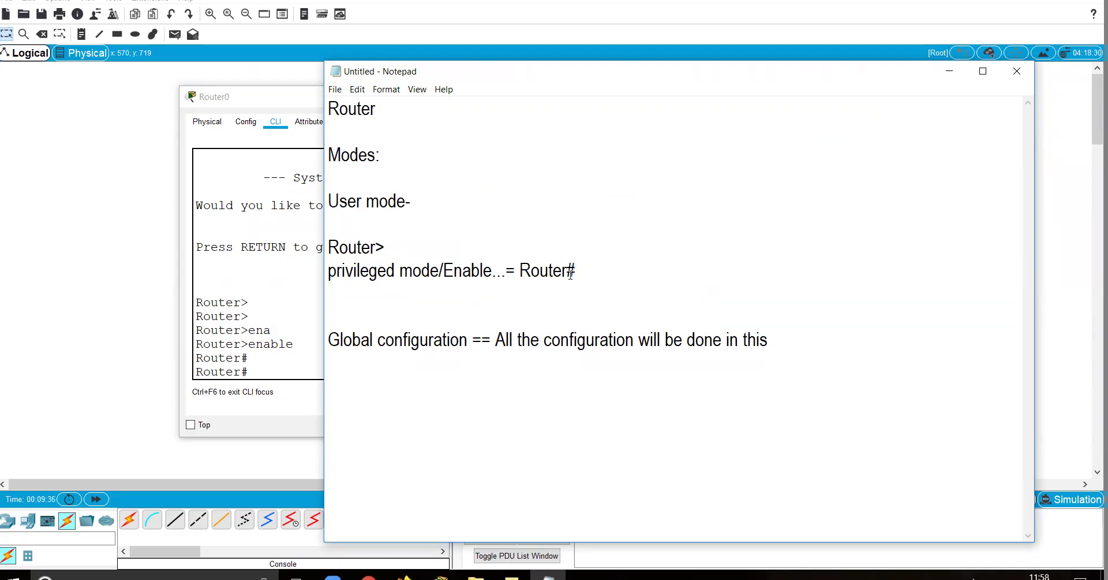
Move "Router#" onto its own line below the privileged mode heading and separate the mode entries with blank lines.
drag(575, 269, 518, 270)
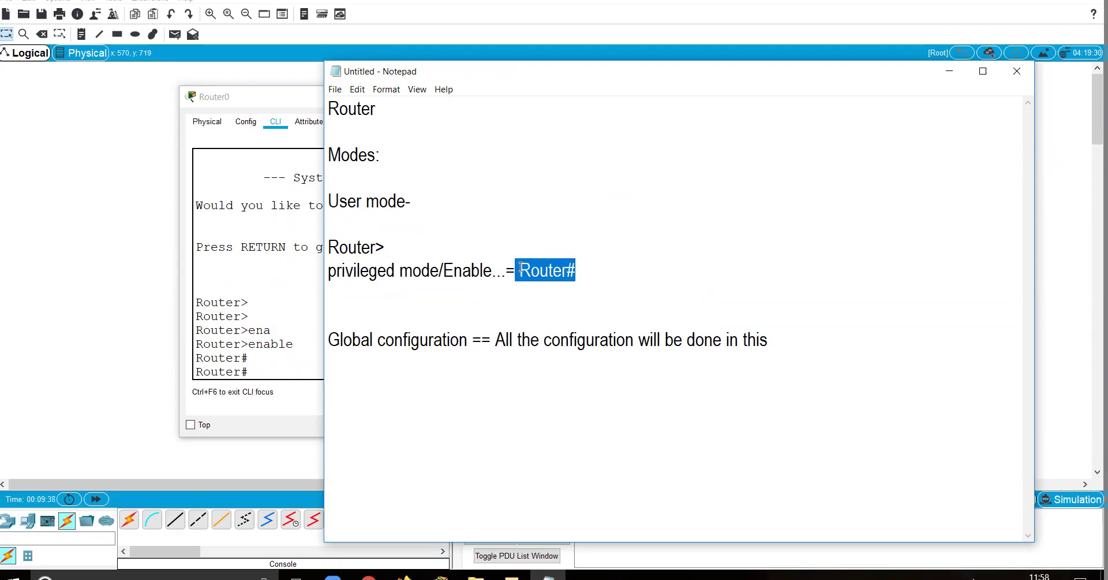
key(ctrl+x)
key(Down)
key(Down)
key(ctrl+v)
key(Return)
key(Return)
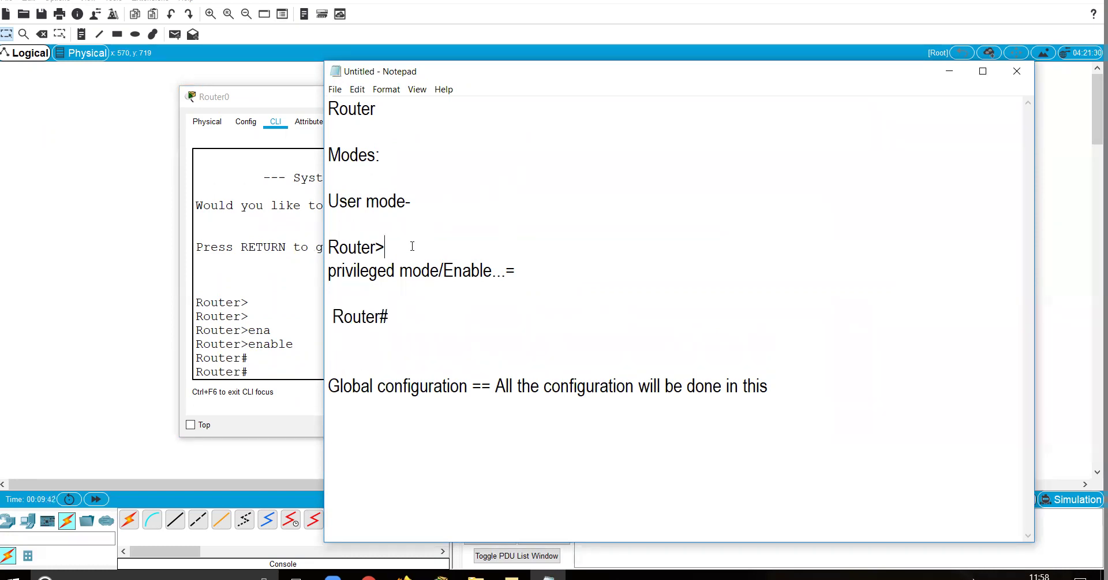
key(Return)
drag(389, 339, 327, 344)
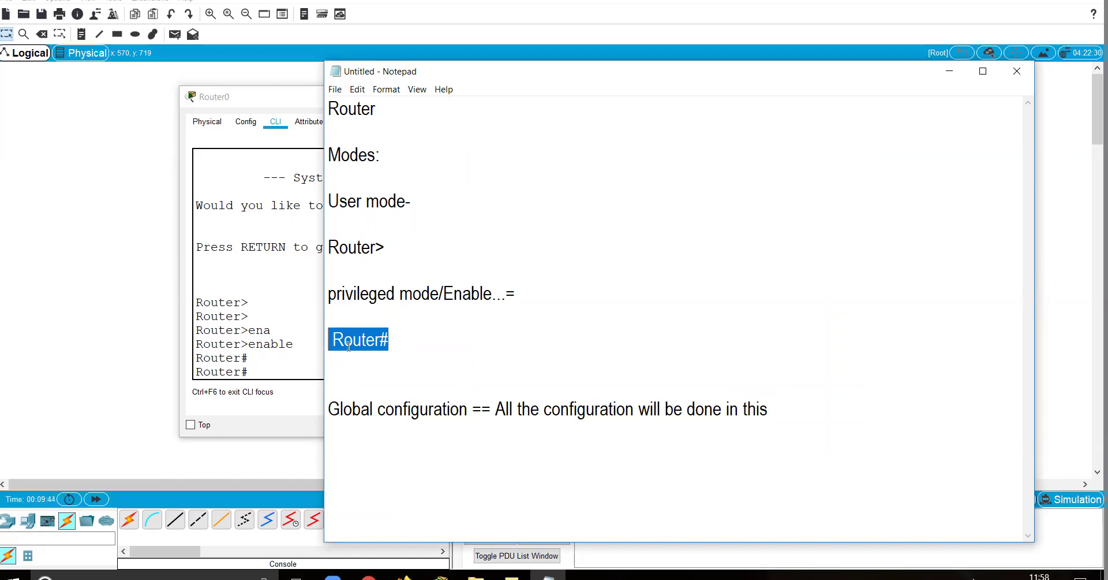
In Router0's command line, enter global configuration mode with "configure terminal".
click(271, 353)
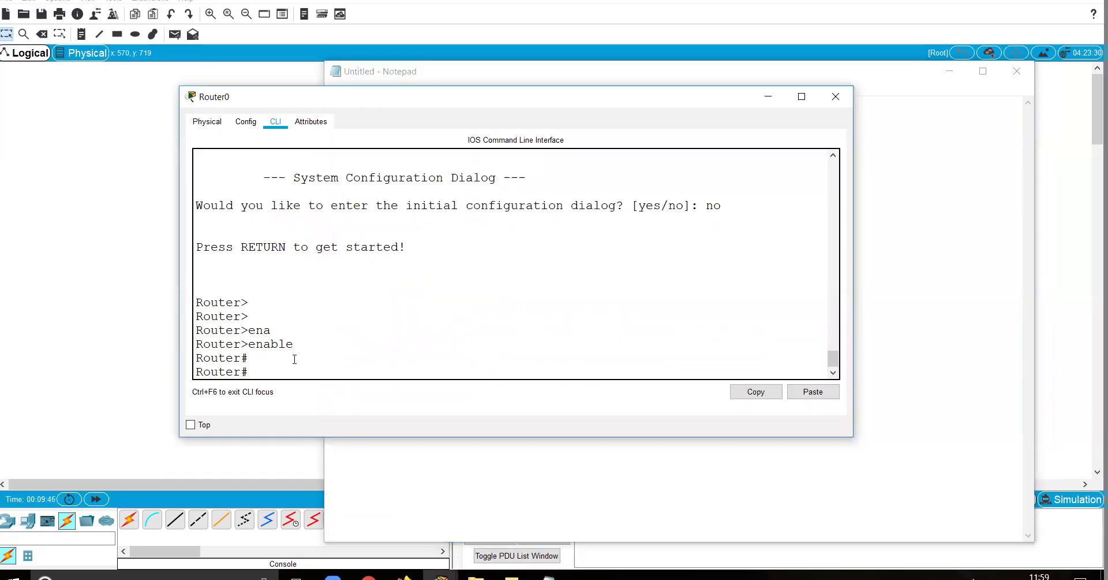
text(config)
key(Tab)
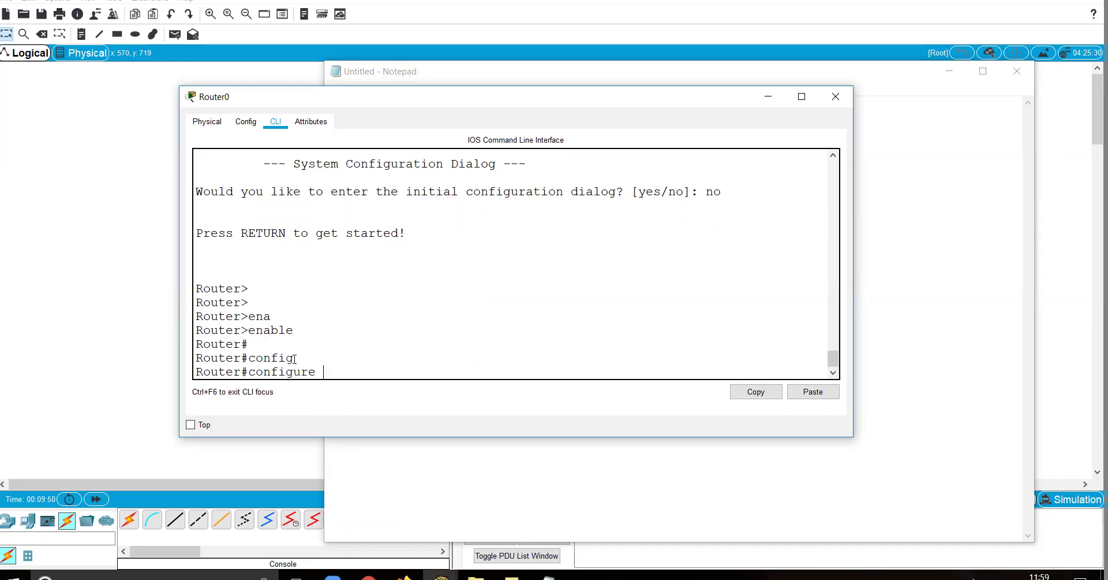
text(t)
key(Tab)
key(Return)
key(Return)
key(Return)
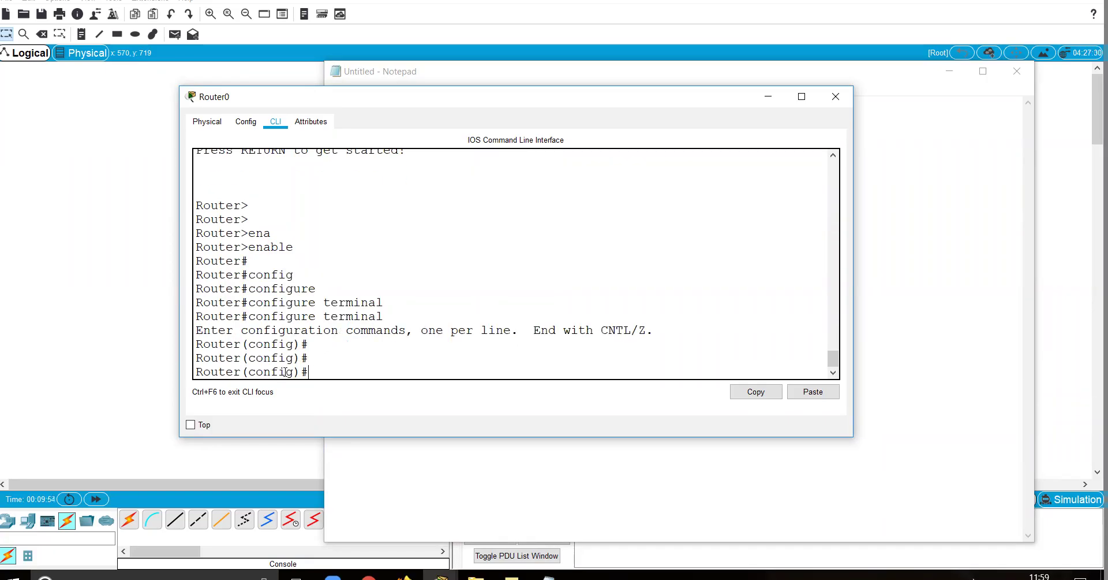
drag(312, 371, 196, 354)
Return to Notepad and replace all the notes with the line "Router> enable".
click(421, 478)
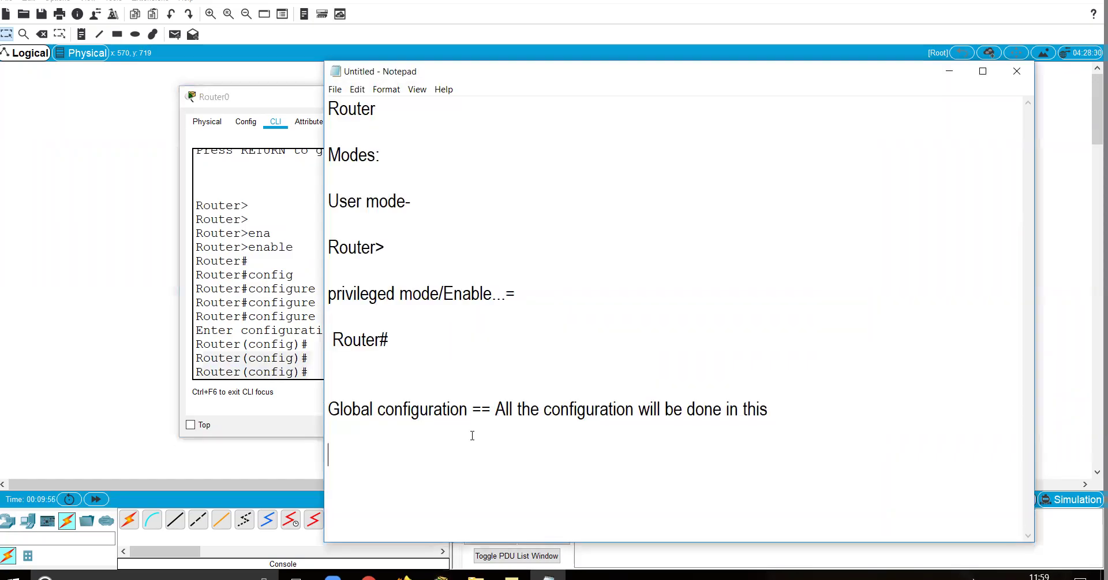
key(ctrl+a)
text(Rou)
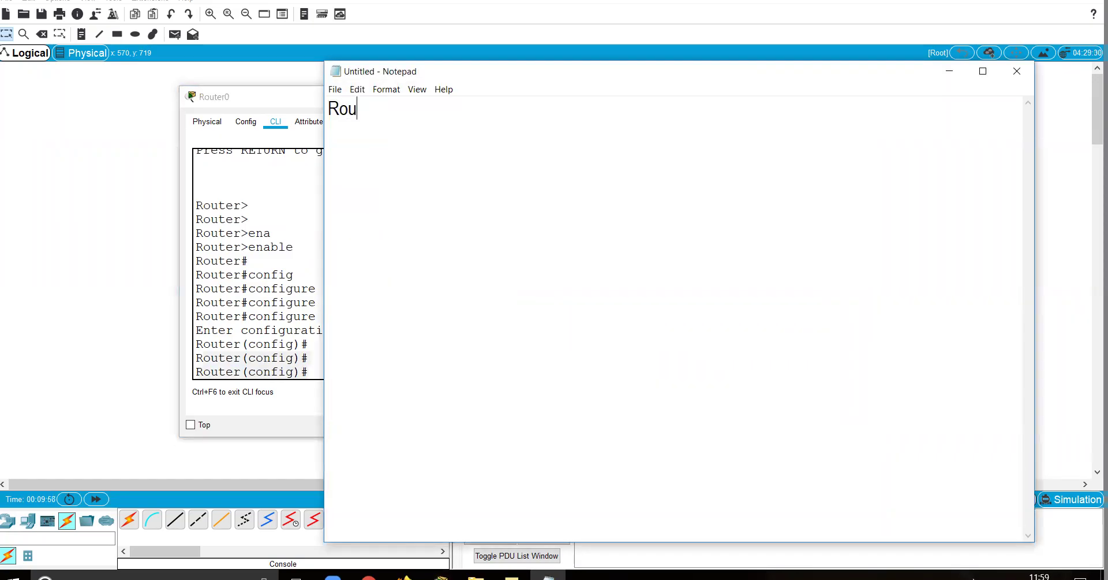
text(ter> enabl)
text(e)
key(Return)
Add the lines "Router# conf t" and "Router(config)#" below the enable line.
text(R)
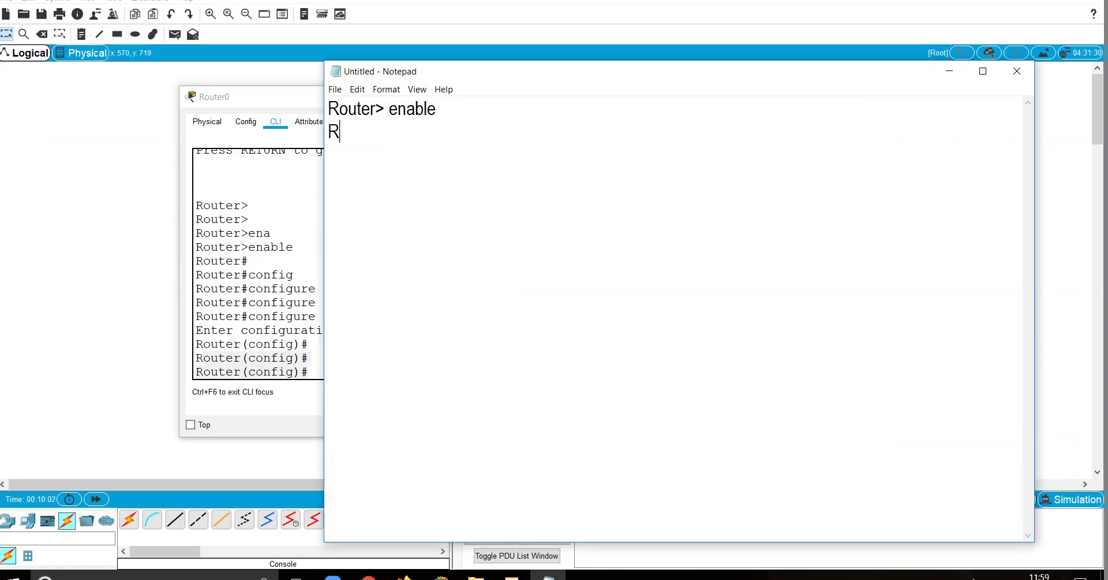
text(outer# con)
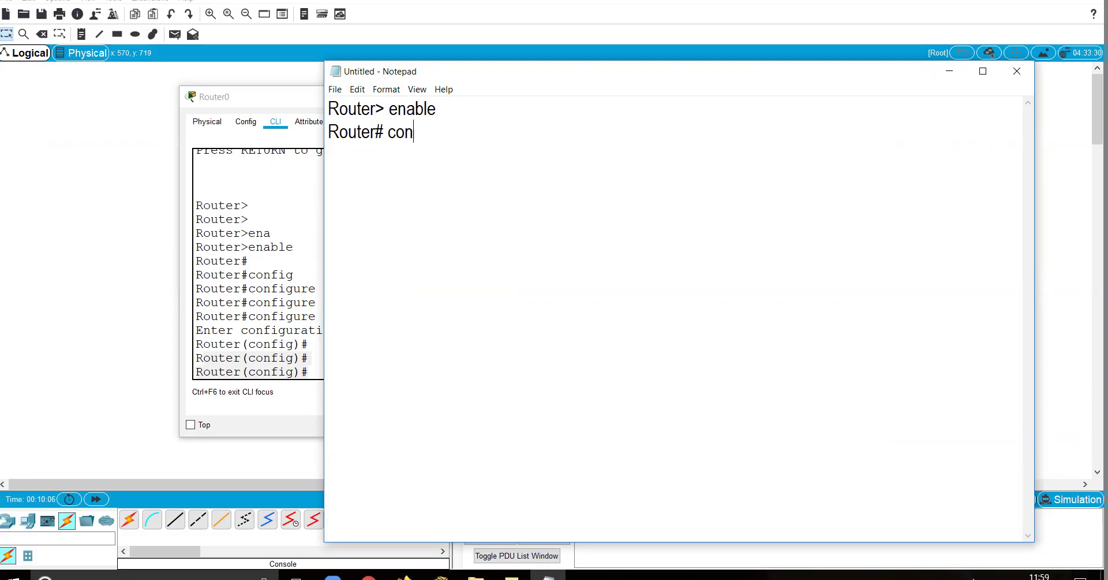
text(f t)
key(Return)
text(Router(con)
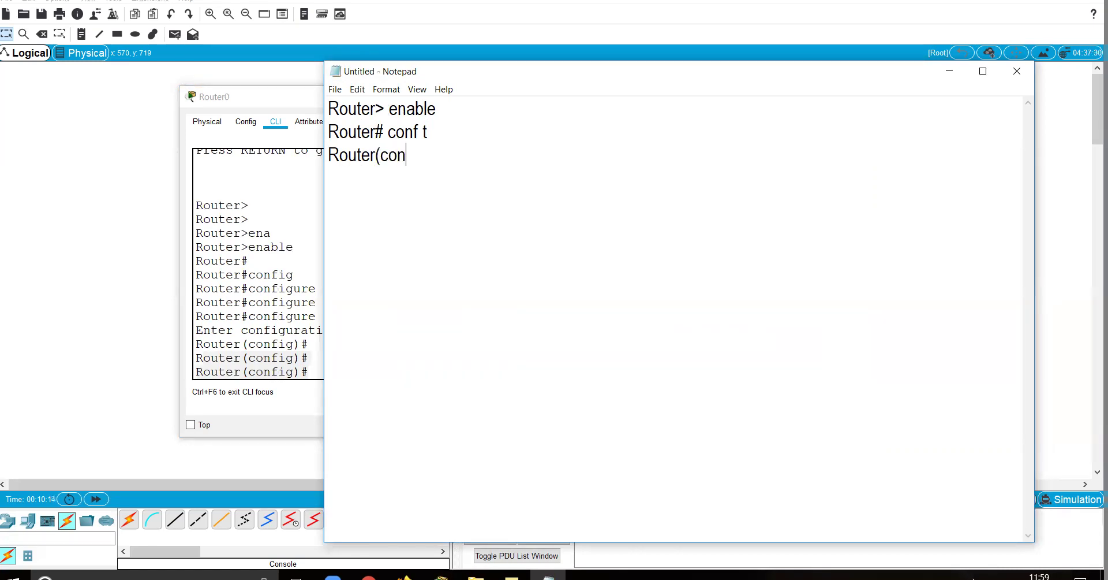
text(fig)#)
drag(428, 132, 376, 109)
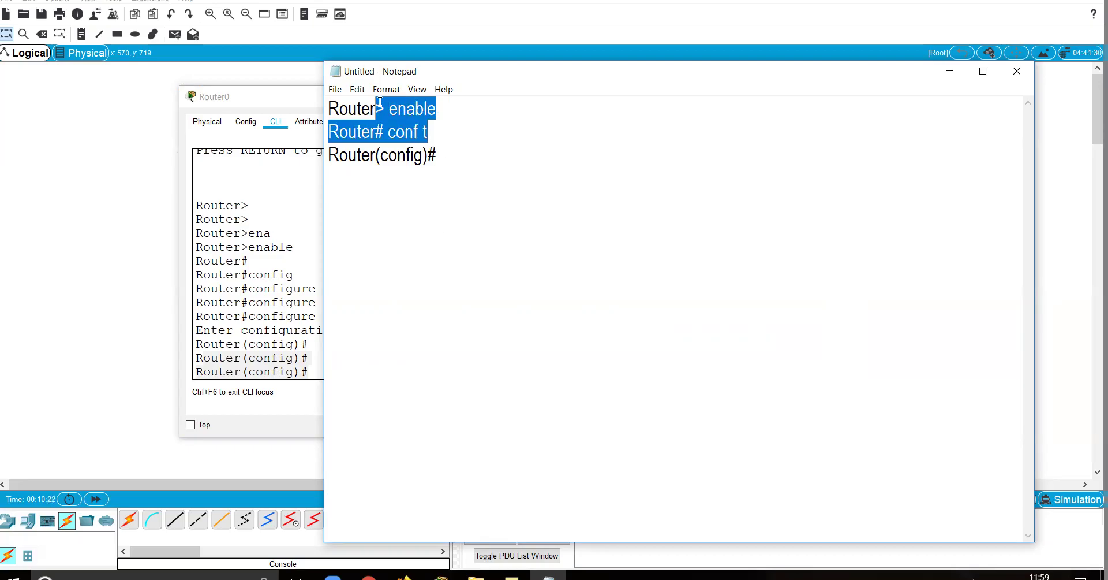
click(425, 221)
In Router0's command line, exit global configuration and privileged mode back to the Router> prompt.
click(238, 315)
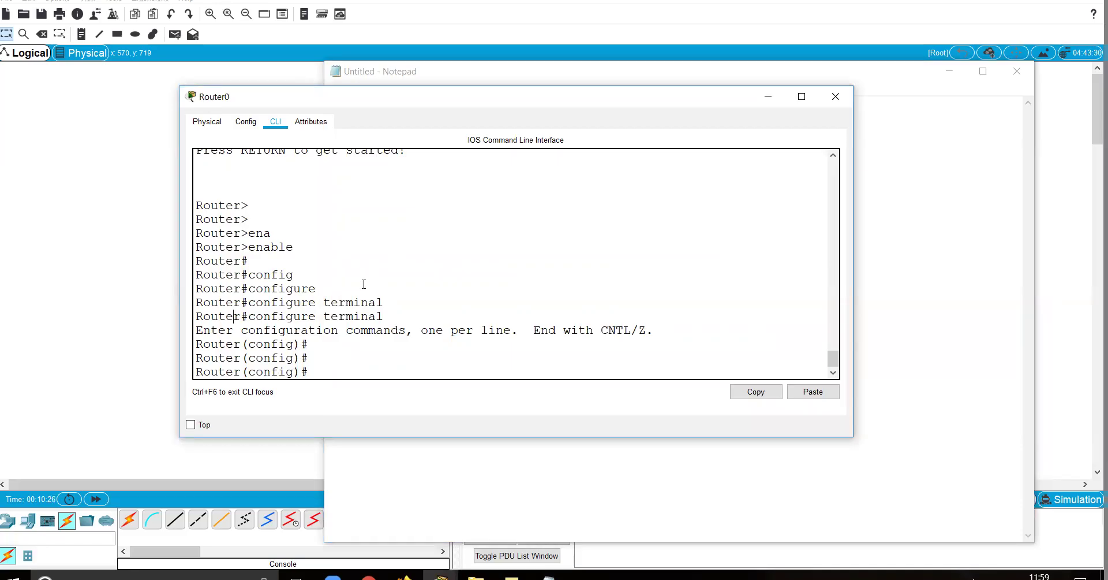
text(exit)
key(Return)
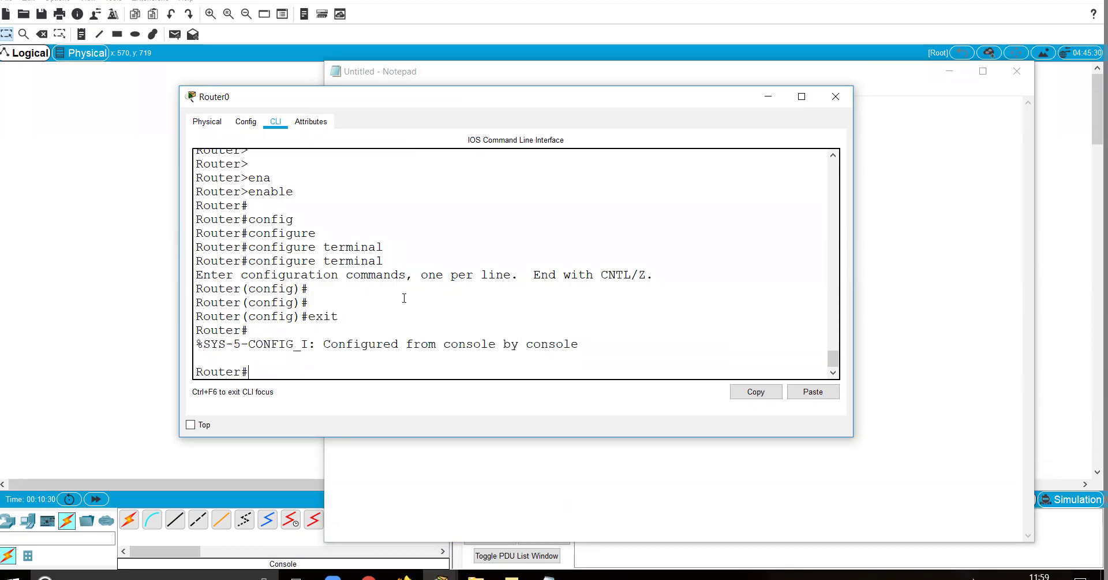
text(exit)
key(Return)
key(Return)
key(Return)
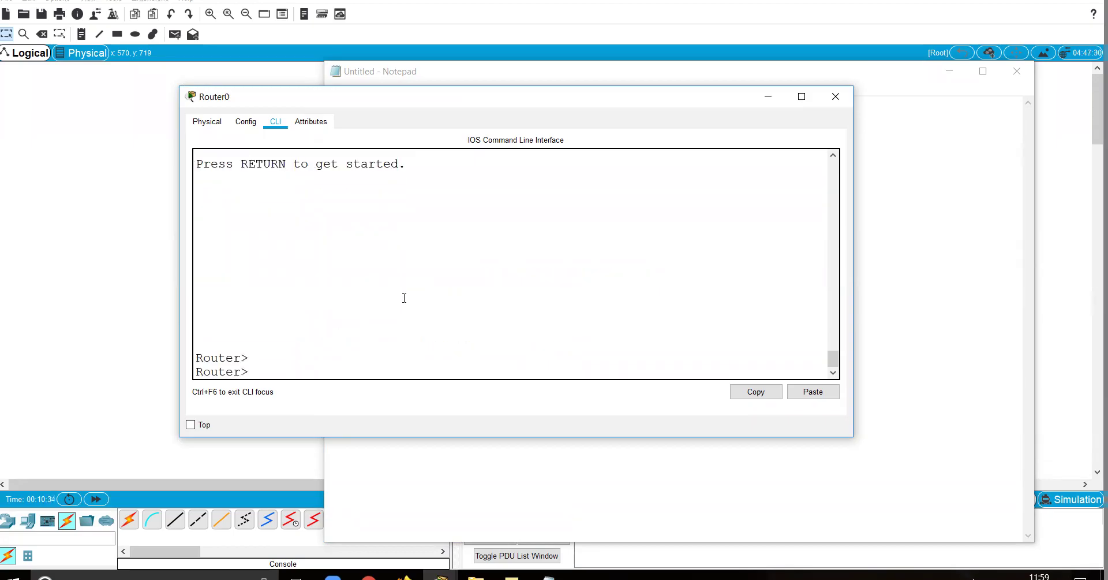
Re-enter privileged mode with "enable" and global configuration mode with "conf", accepting the default terminal source.
text(en)
key(Tab)
key(Return)
key(Return)
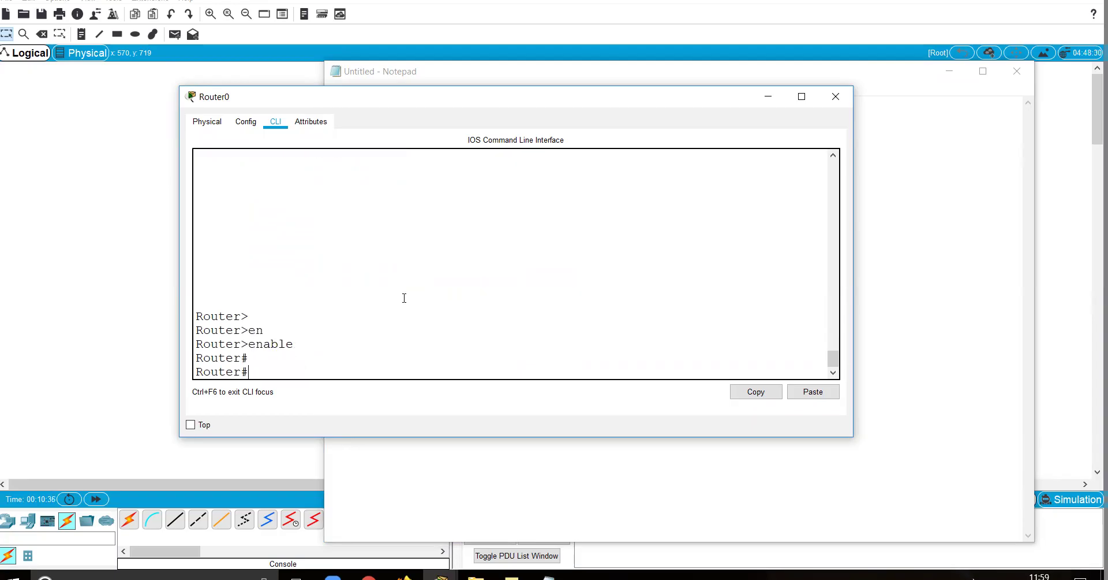
text(conf)
key(Return)
key(Return)
key(Return)
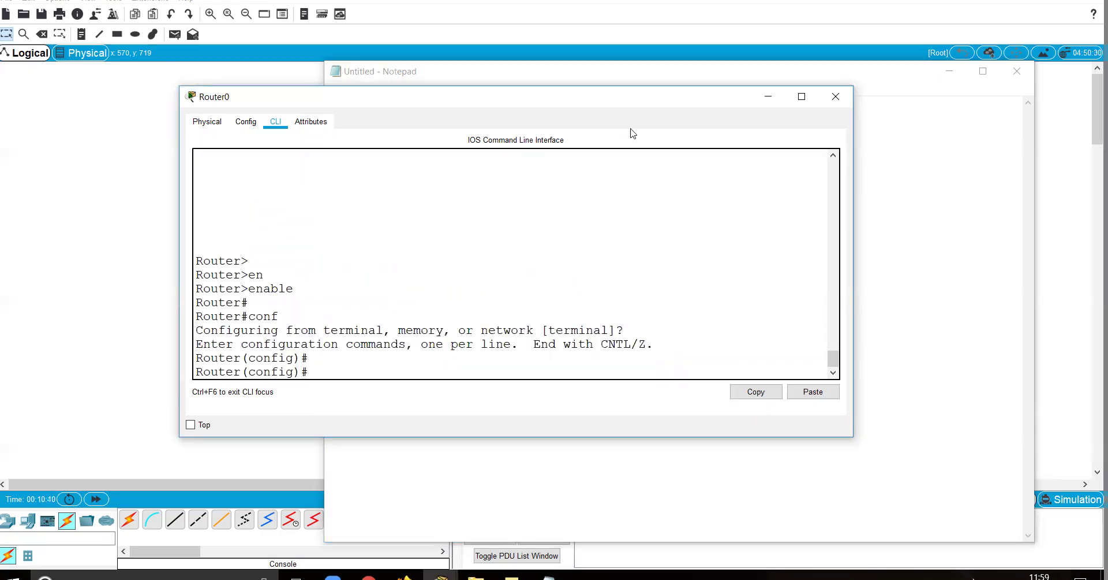
Minimize the Router0 window and add a "-----" separator and the heading "Basic commands of routers" to the Notepad notes.
click(764, 100)
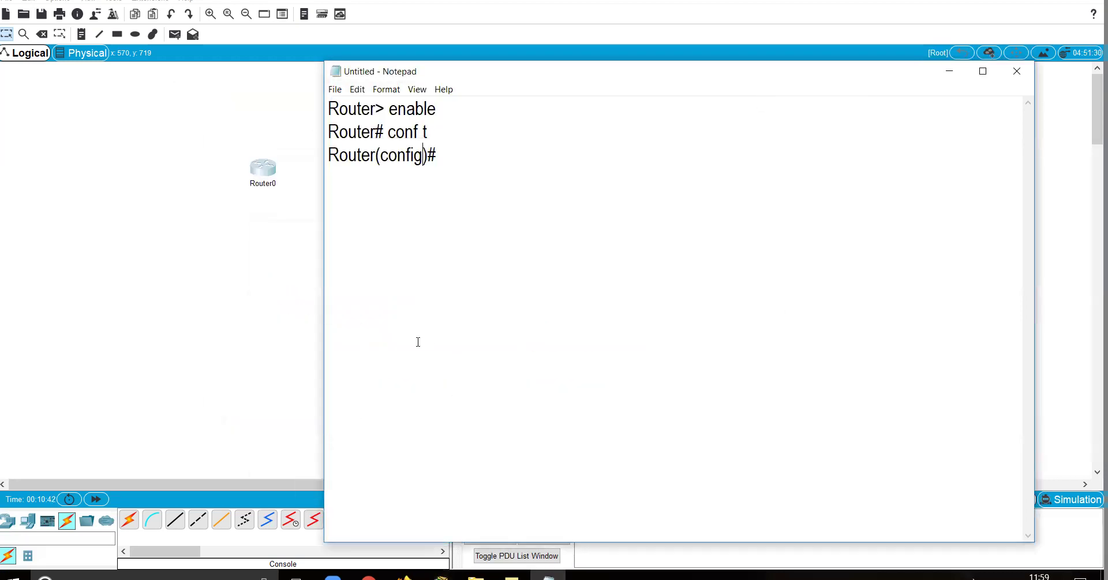
key(ctrl+a)
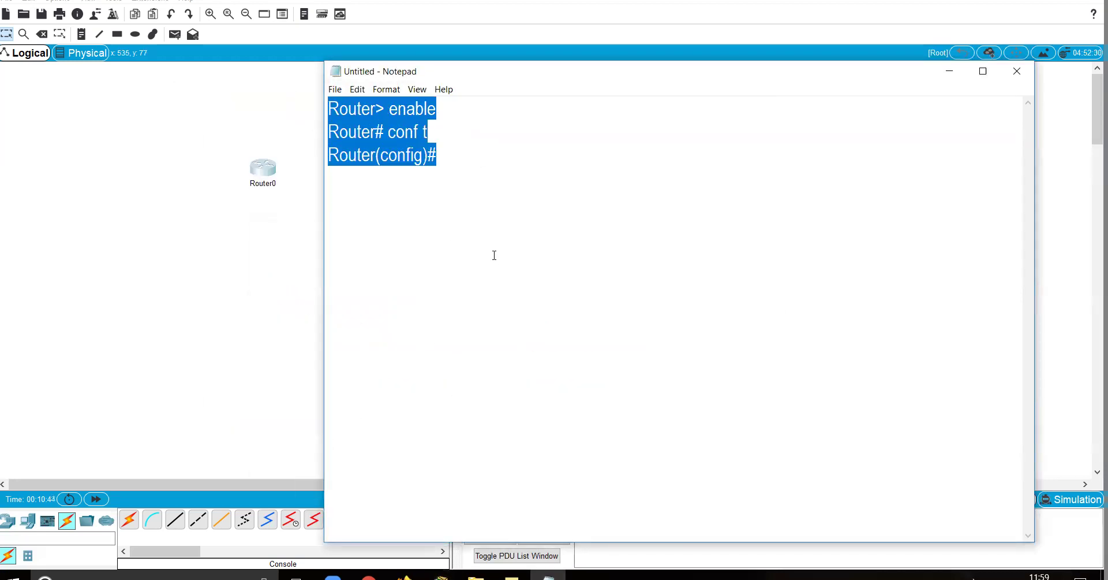
click(454, 157)
key(Return)
text(-----)
key(Return)
text(Basic)
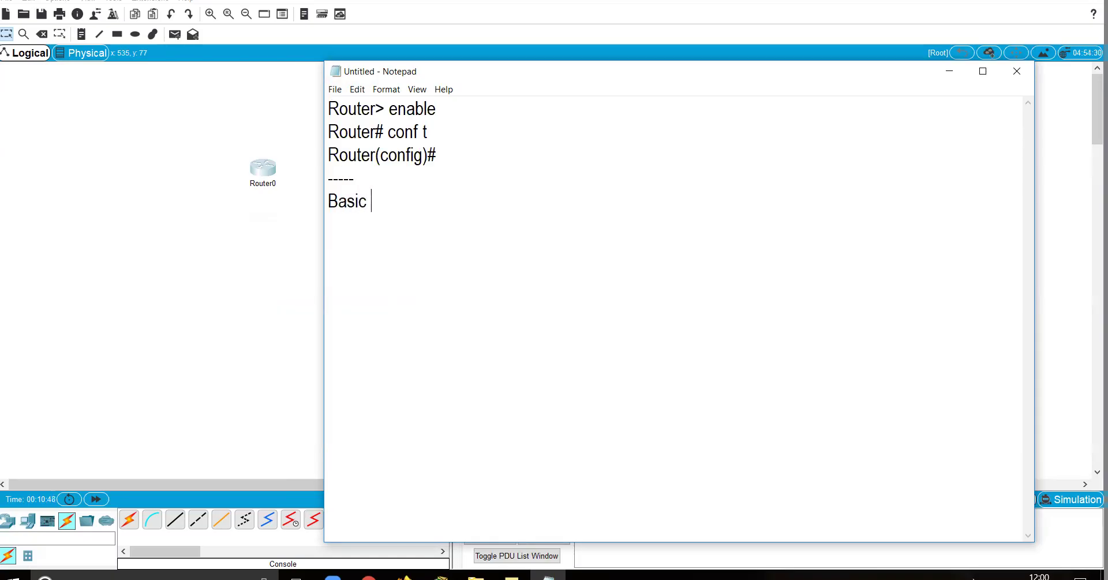
text( commands of routers)
key(Return)
Add a "Router#" line below the heading and append "(enable mode)" to the heading "Basic commands of routers".
key(Return)
text(R)
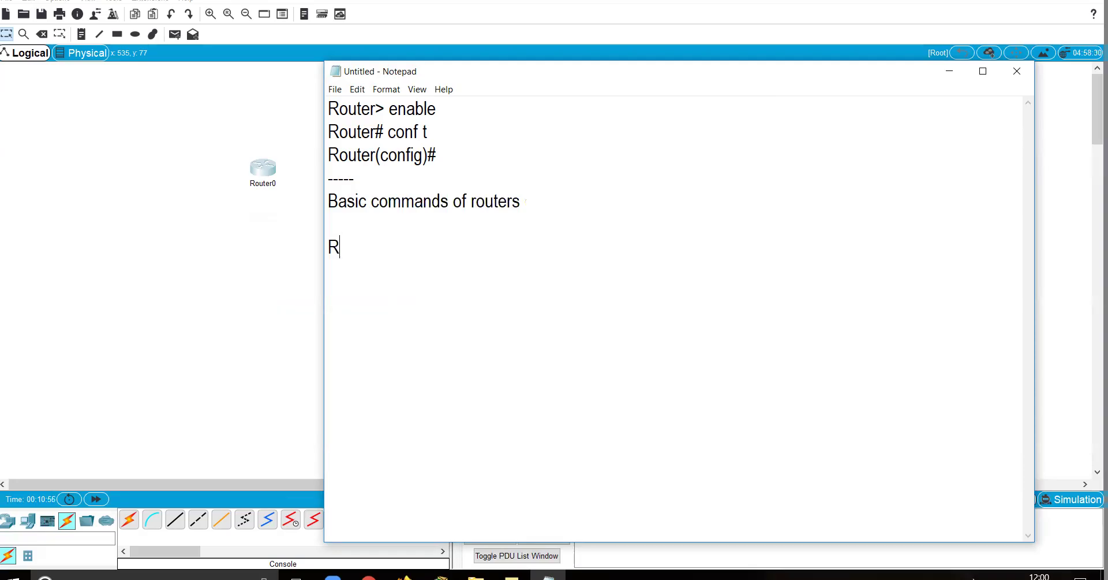
text(outer#)
click(549, 201)
text(()
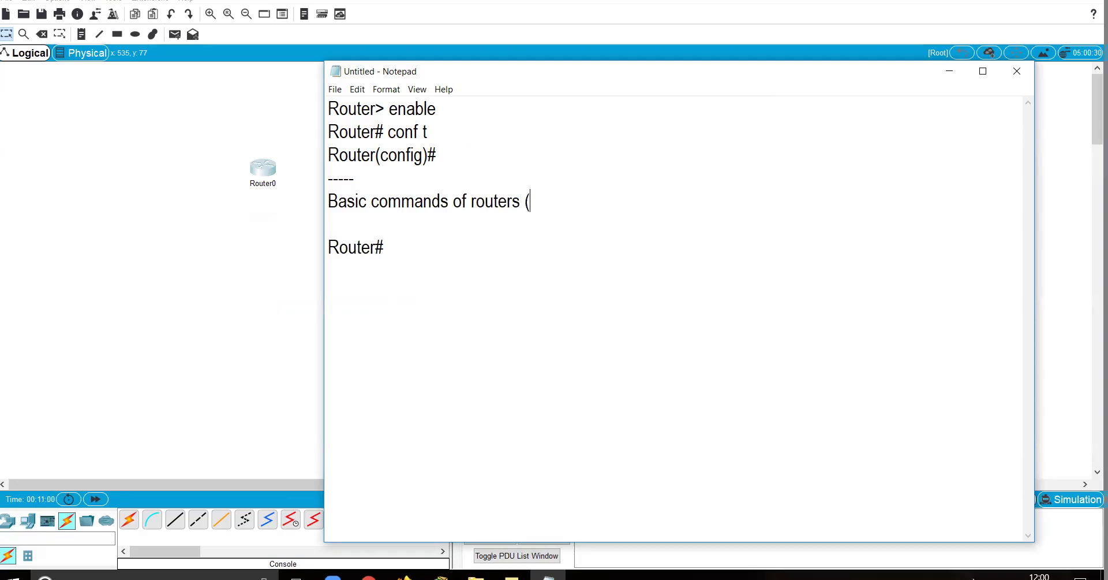
text(enable mode))
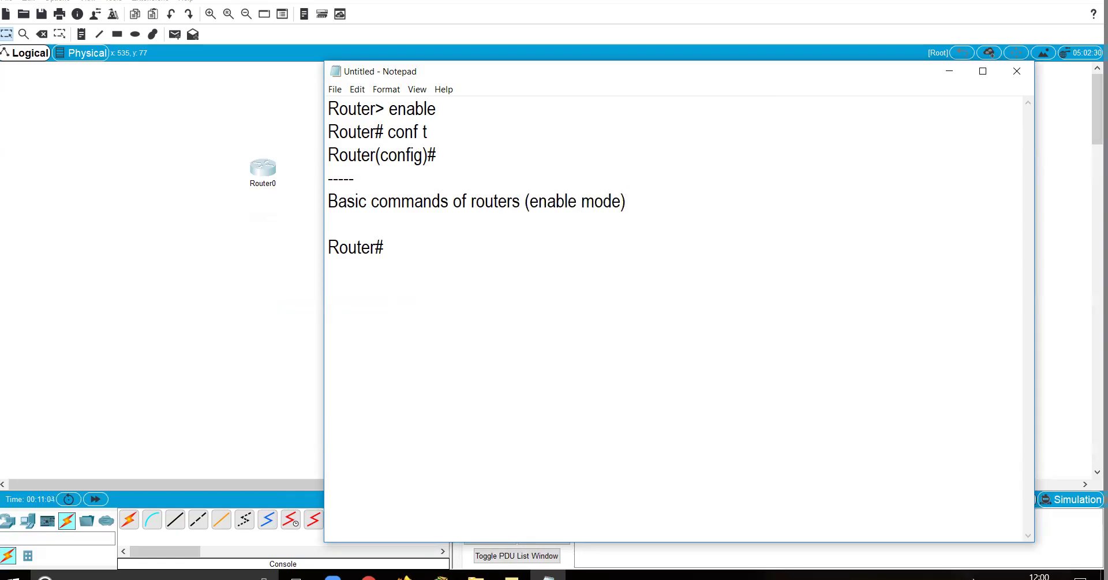
List the commands "show running-config", "show startup-config" and "show ip interface brief" on separate lines below Router#.
click(381, 247)
key(Return)
text(show running)
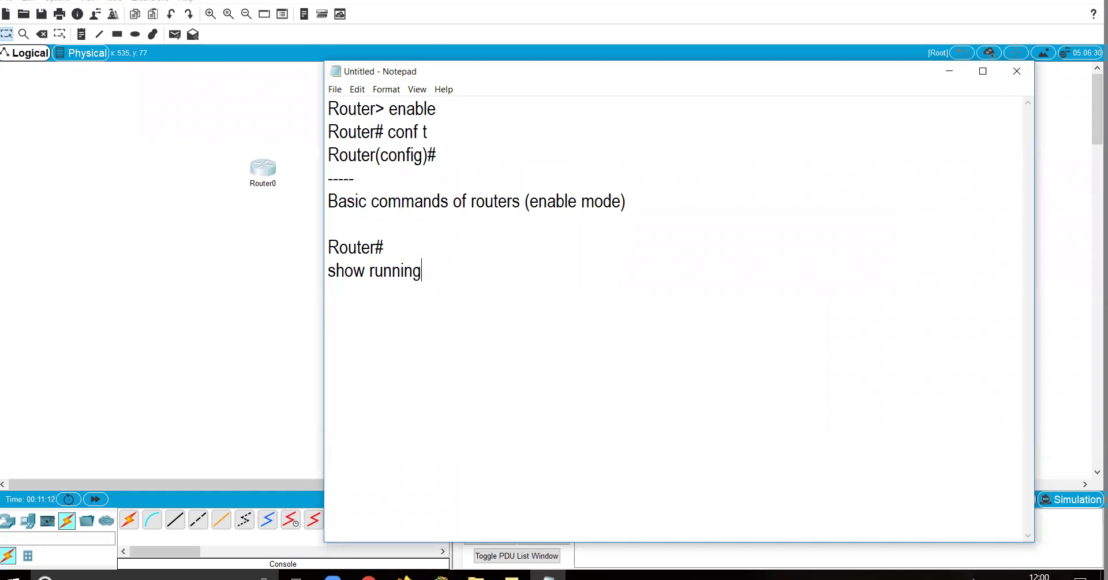
text(-config)
key(Return)
text(show startup-config)
key(Return)
text(show )
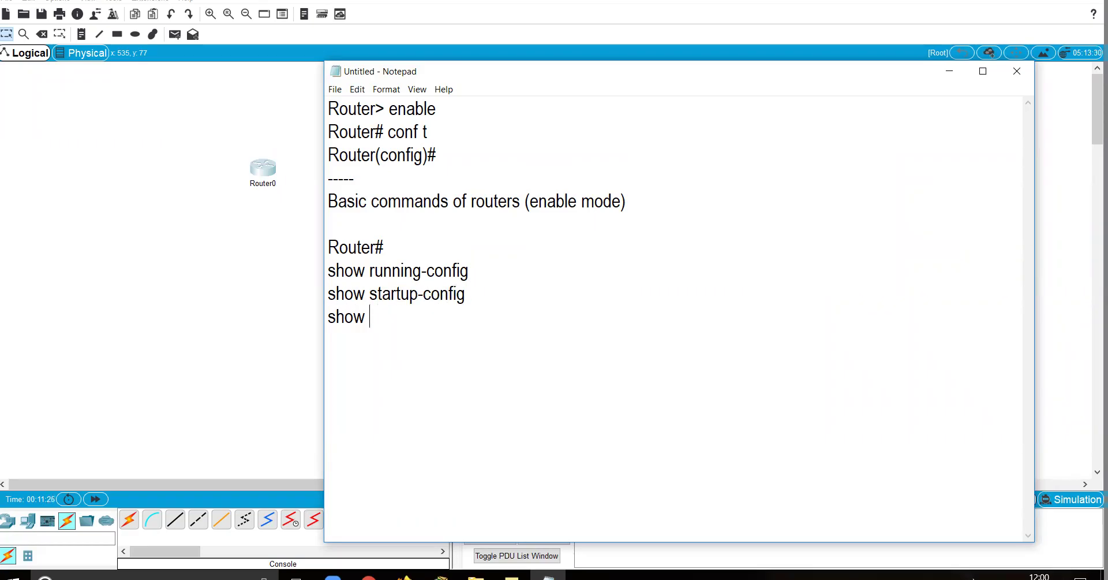
text(ip interface brief)
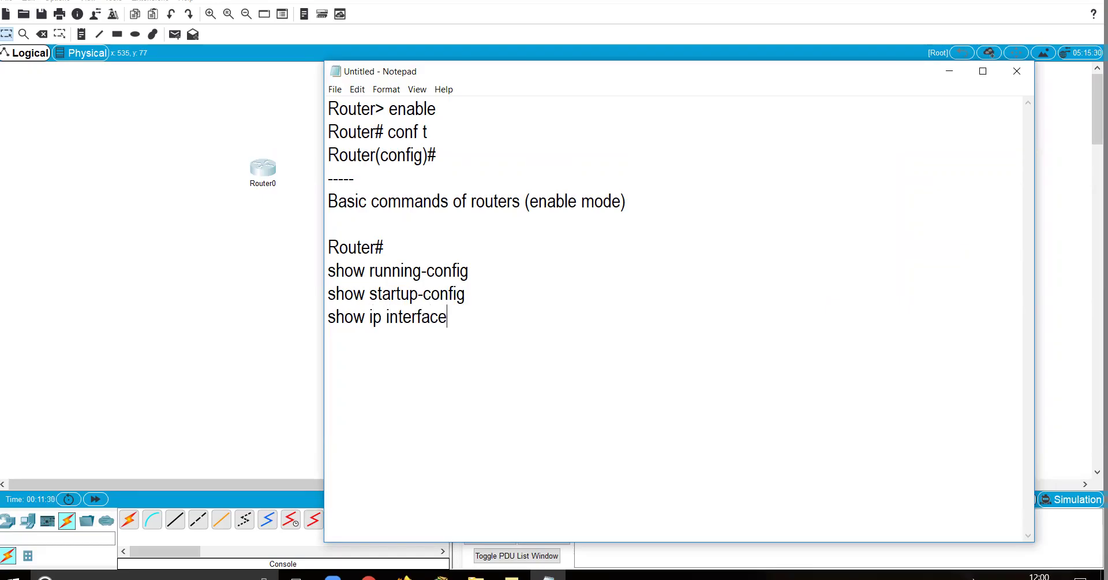
Add the commands "show version" and "show history" on new lines at the end of the list.
key(Return)
text(show vers)
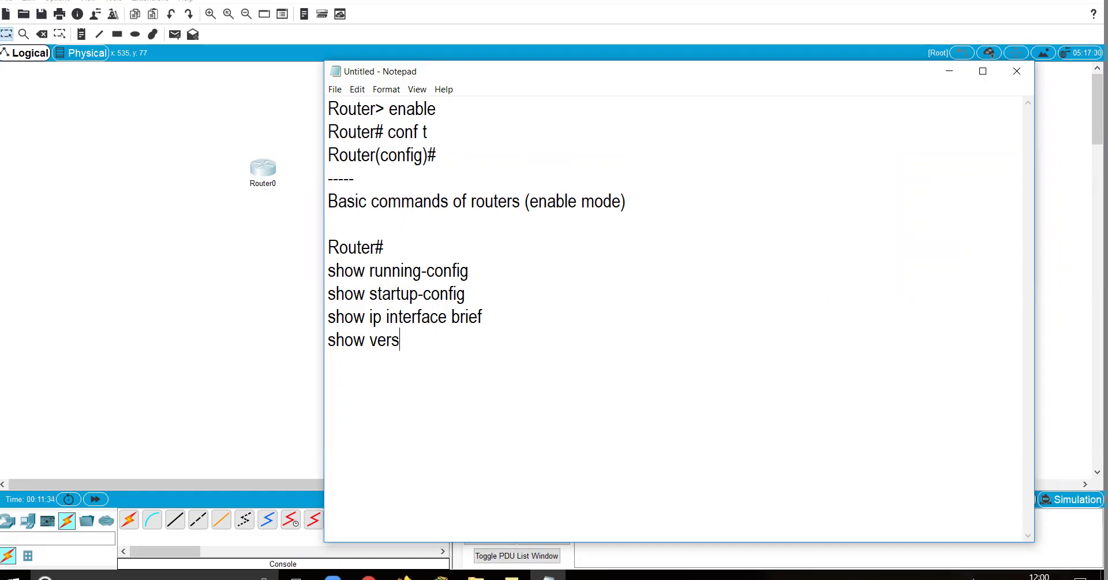
text(ion)
key(Return)
text(show hist)
text(ory)
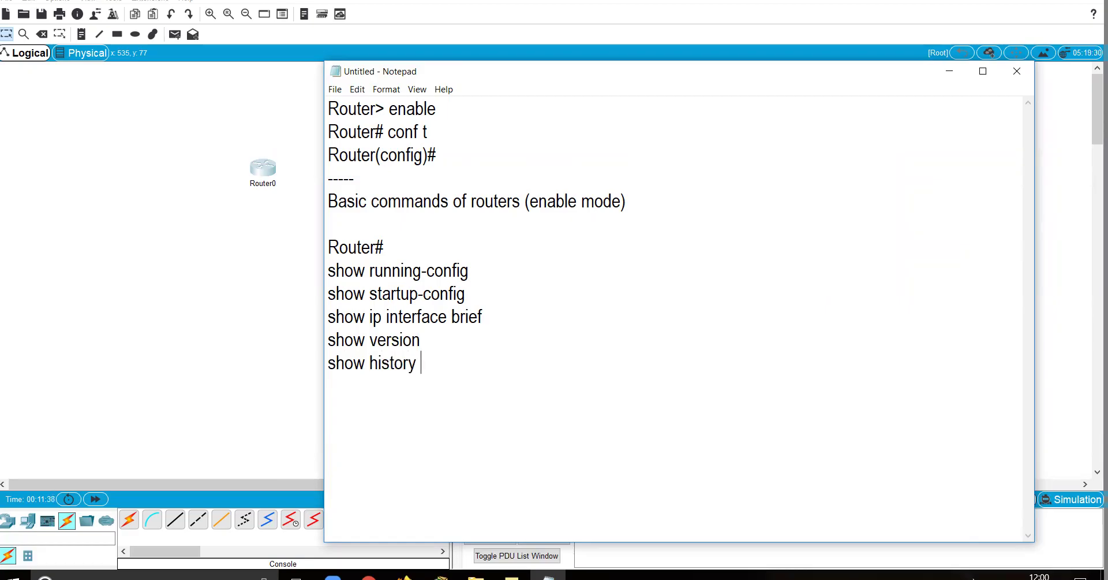
Add the commands "show terminal" and "terminal history size" on new lines below show history.
key(Return)
text(show terminal)
key(Return)
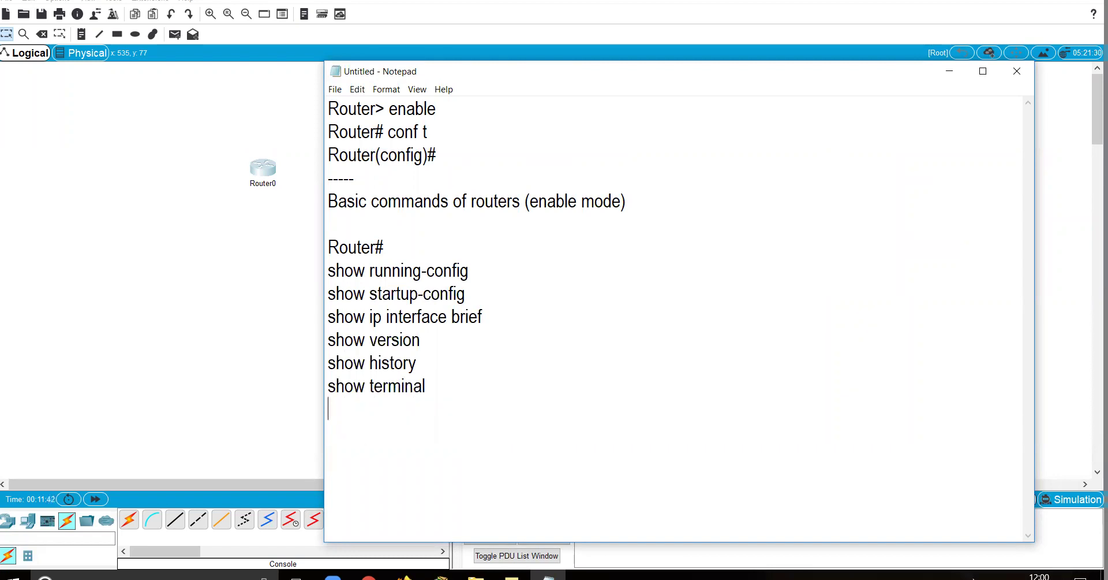
text(terminal history size)
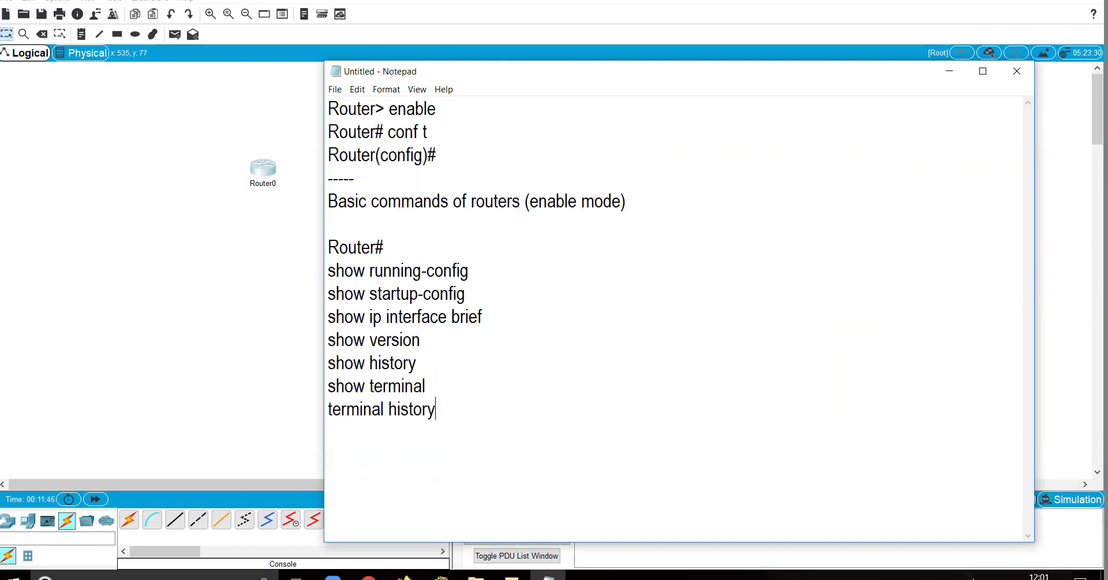
Add the commands "show ip route" and "erase startup-config" on new lines below terminal history size.
key(Return)
text(show ip)
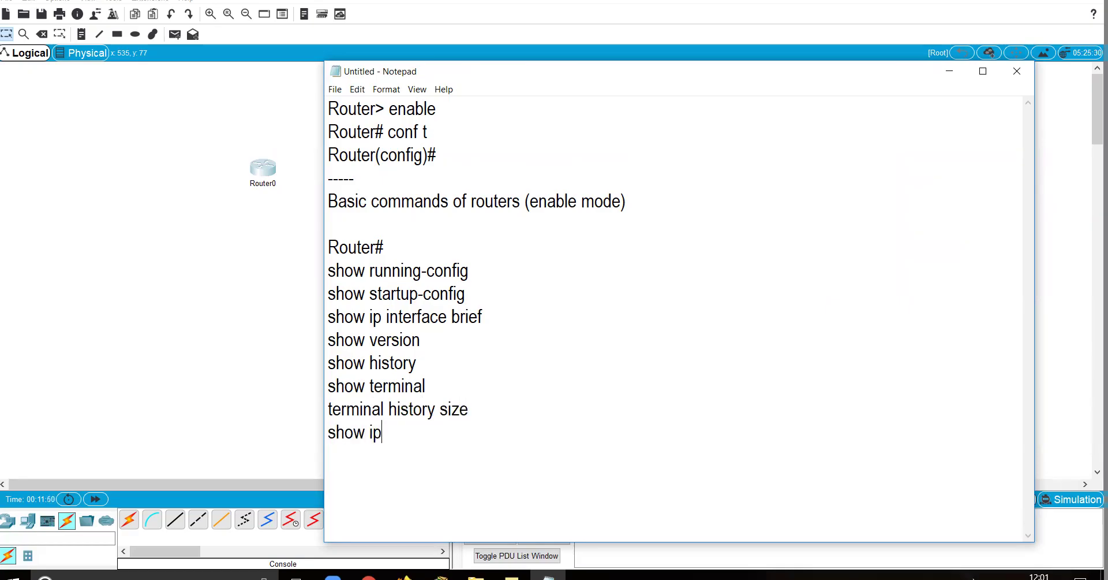
text( route)
key(Return)
text(eac)
key(BackSpace)
key(BackSpace)
text(ras)
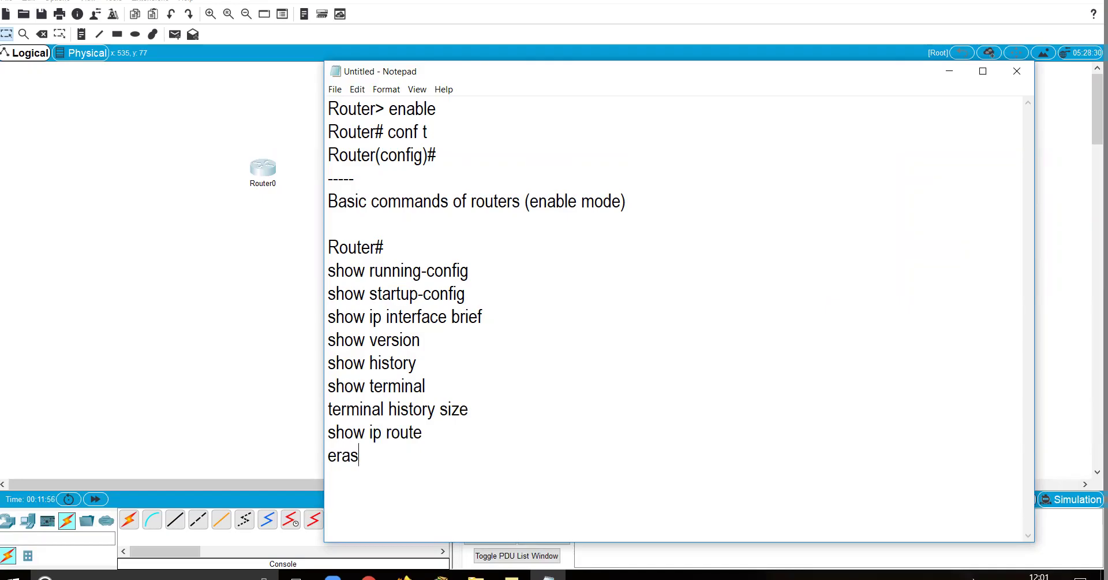
text(e startup-config)
Insert the command "Write" on its own line between show ip route and erase startup-config.
key(Return)
key(Return)
key(Up)
text(Wi)
key(BackSpace)
text(rite)
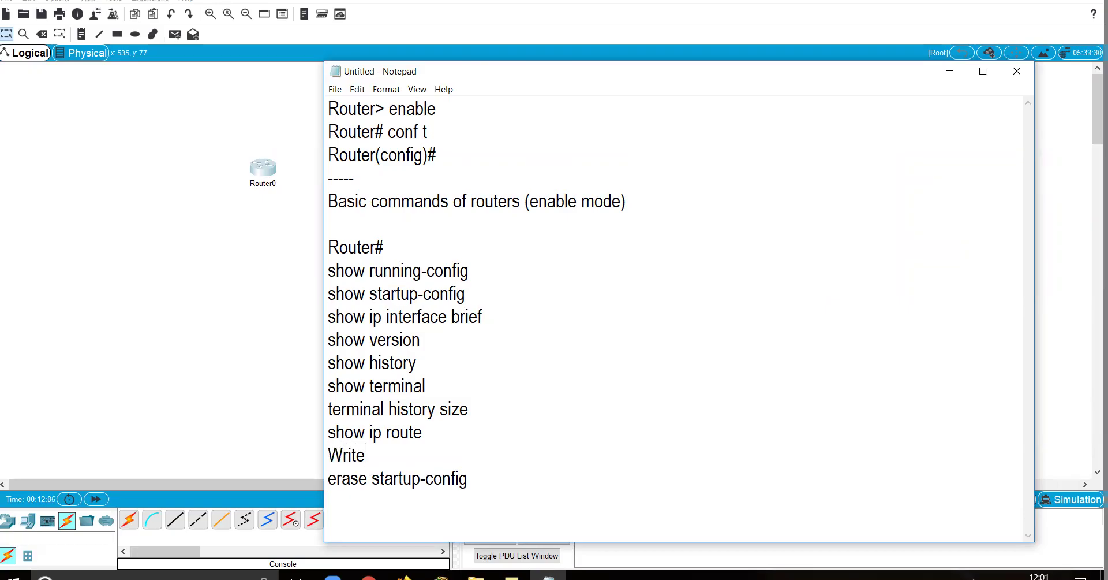
drag(469, 270, 353, 270)
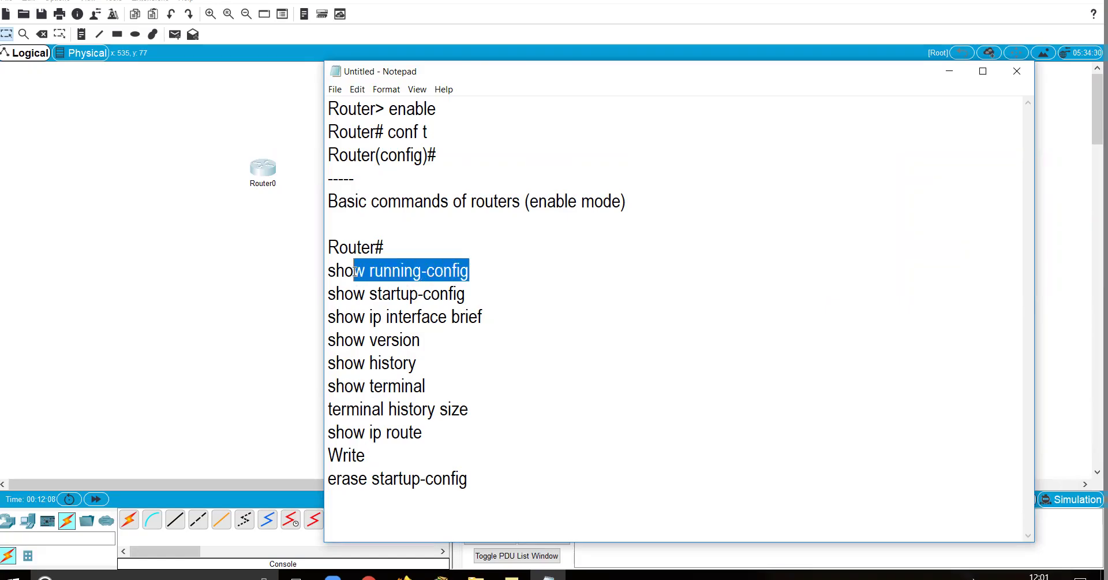
drag(403, 316, 346, 297)
click(426, 339)
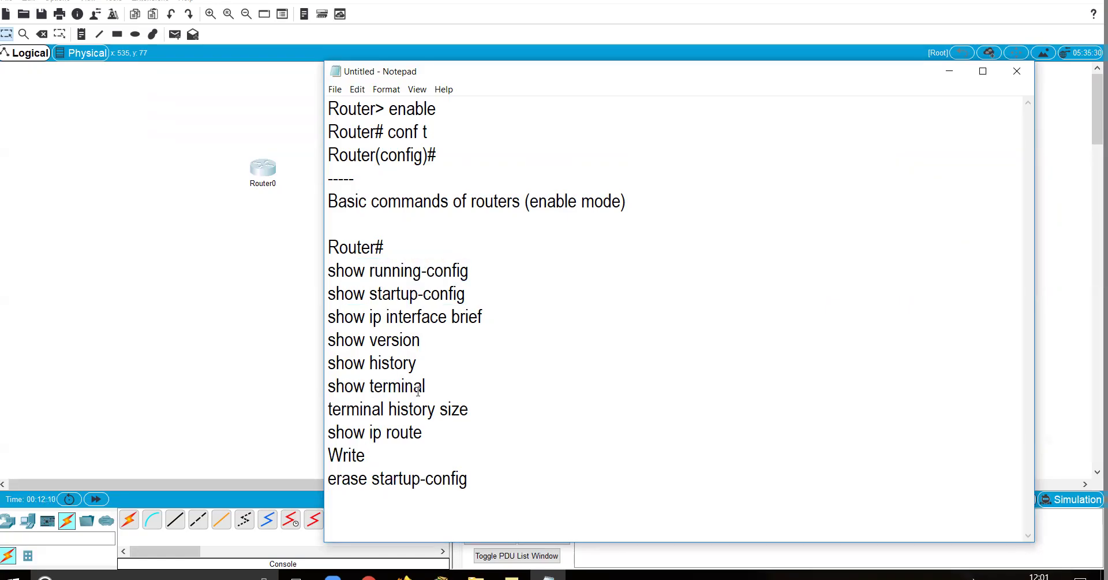
Add the commands "Show flash" and "show clock" on new lines below erase startup-config.
click(486, 473)
key(Return)
text(Show flash)
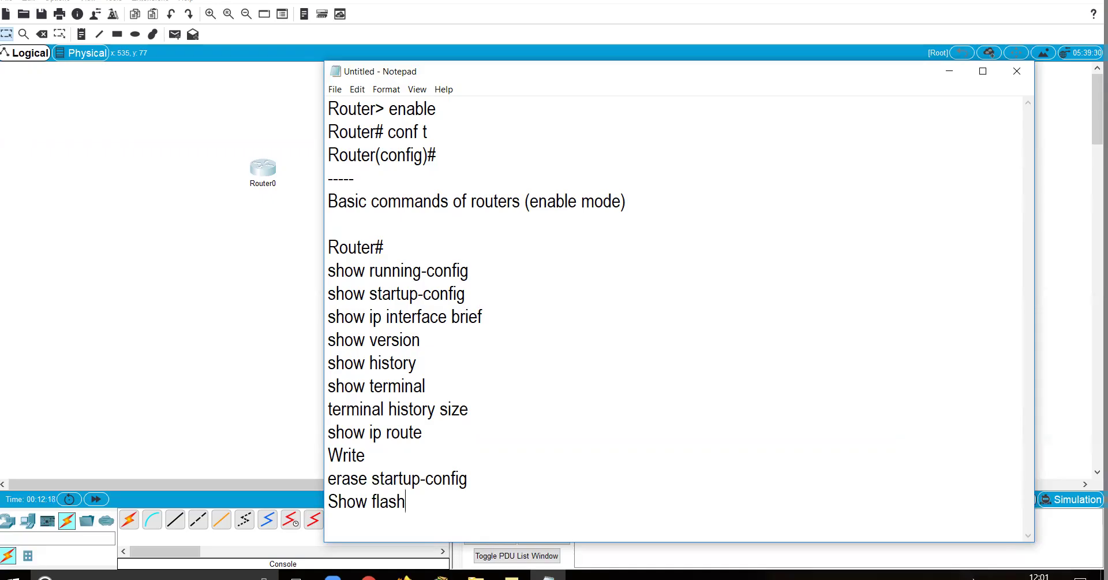
key(Return)
text(sh)
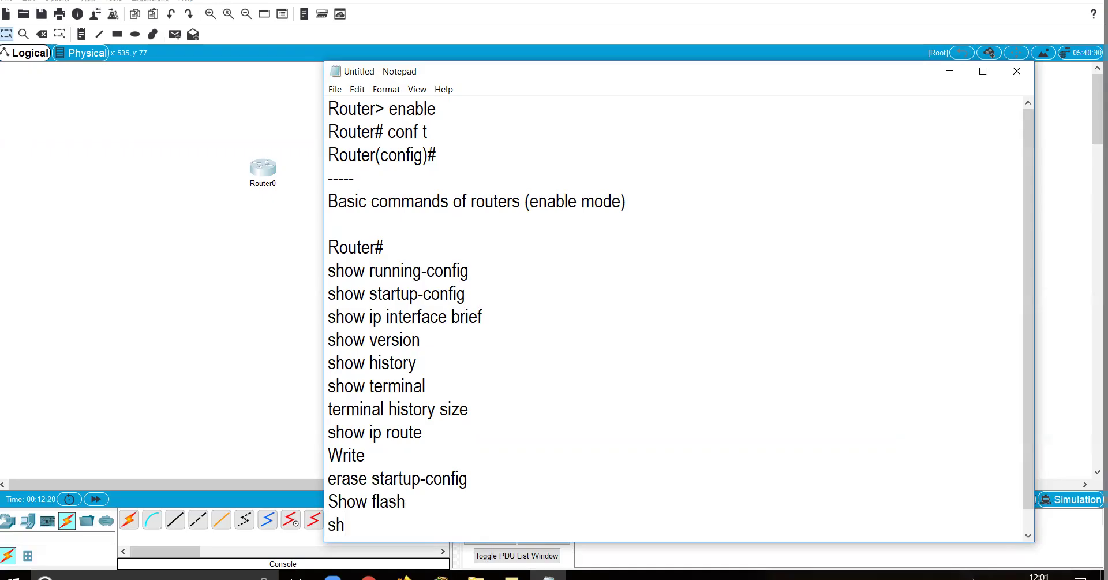
text(ow clock)
Add the command "clock set" on a new line at the end of the list.
key(Return)
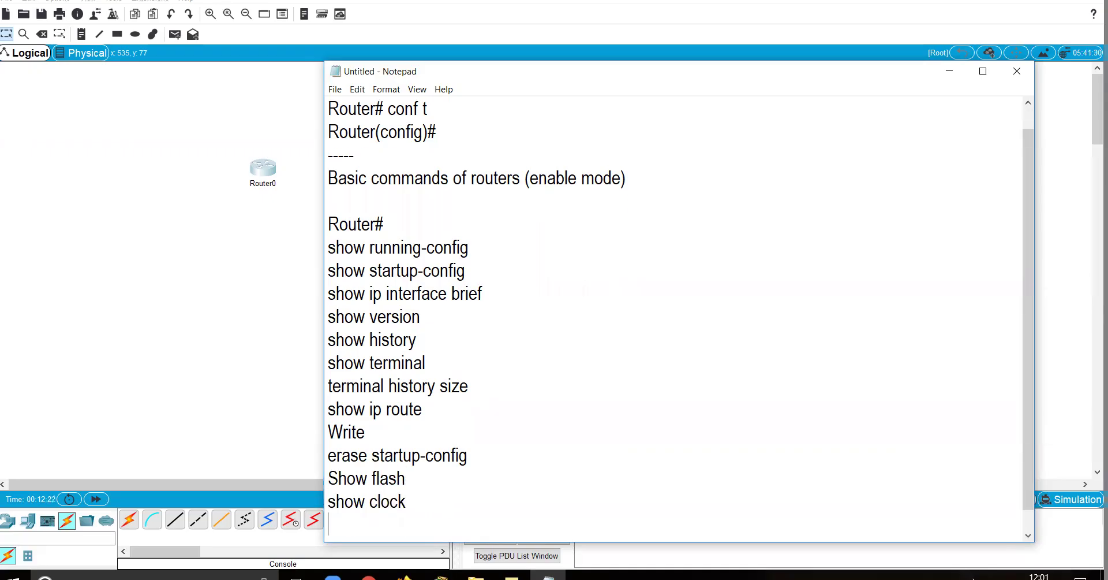
text(clocket s)
key(BackSpace)
key(BackSpace)
key(BackSpace)
key(BackSpace)
text(set)
Move the Notepad window aside and delete the mode notes, separator and heading above the Router# line.
drag(498, 71, 593, 57)
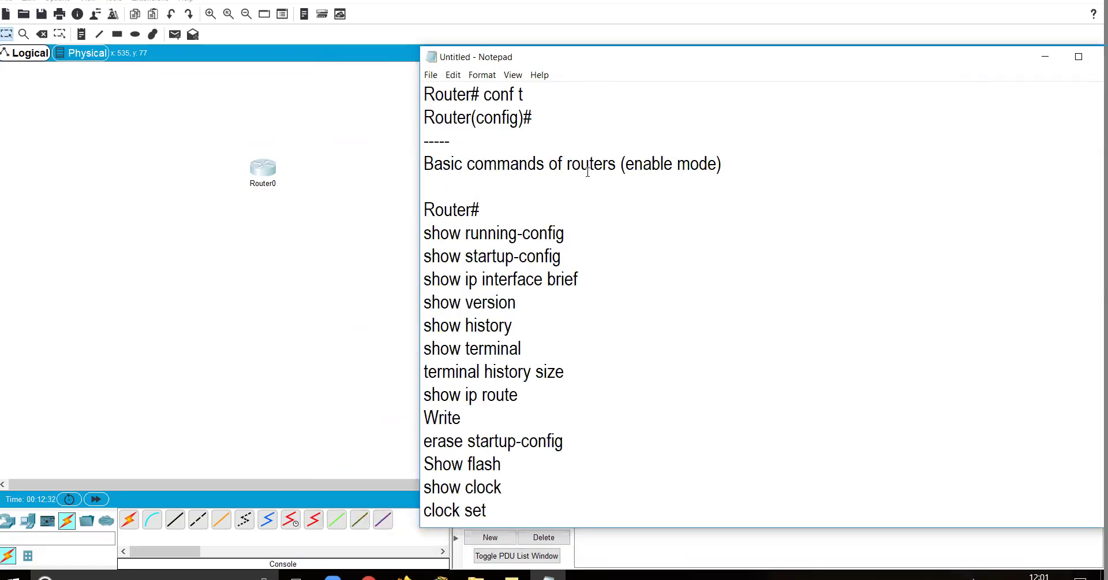
drag(704, 182, 324, 65)
key(BackSpace)
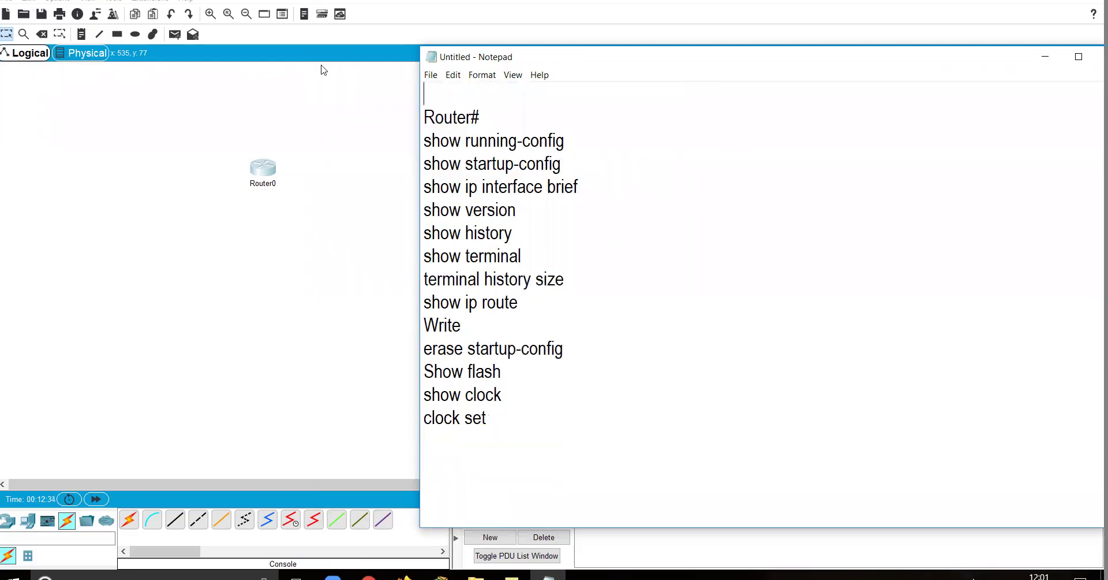
drag(582, 163, 426, 159)
click(616, 180)
click(563, 139)
drag(563, 139, 424, 146)
drag(517, 232, 424, 234)
drag(585, 186, 424, 188)
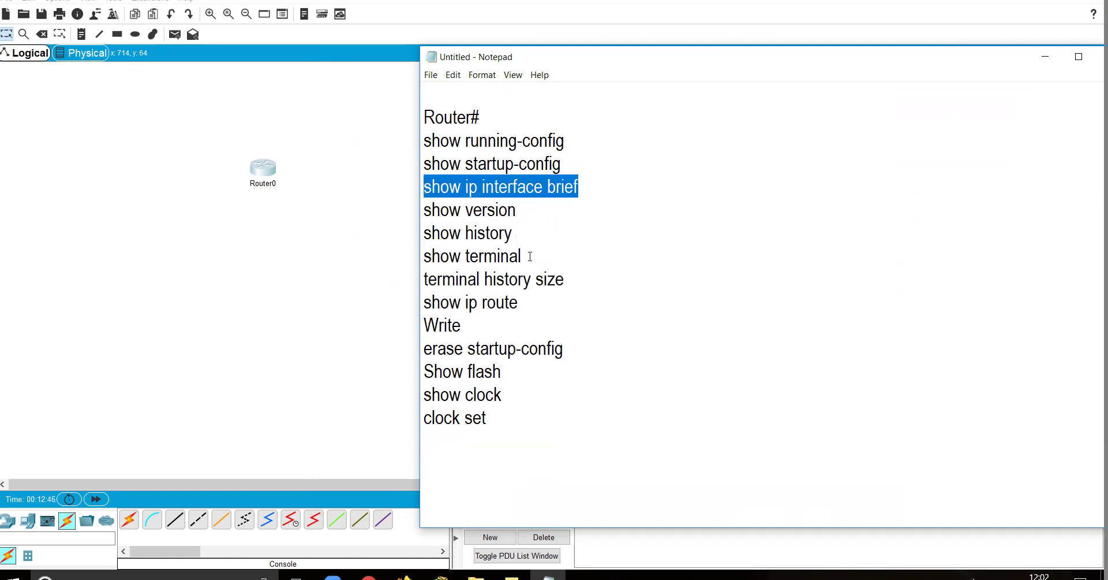
click(530, 256)
Move the "show startup-config" line from below show running-config to the end of the list, below clock set.
drag(573, 165, 416, 167)
key(ctrl+c)
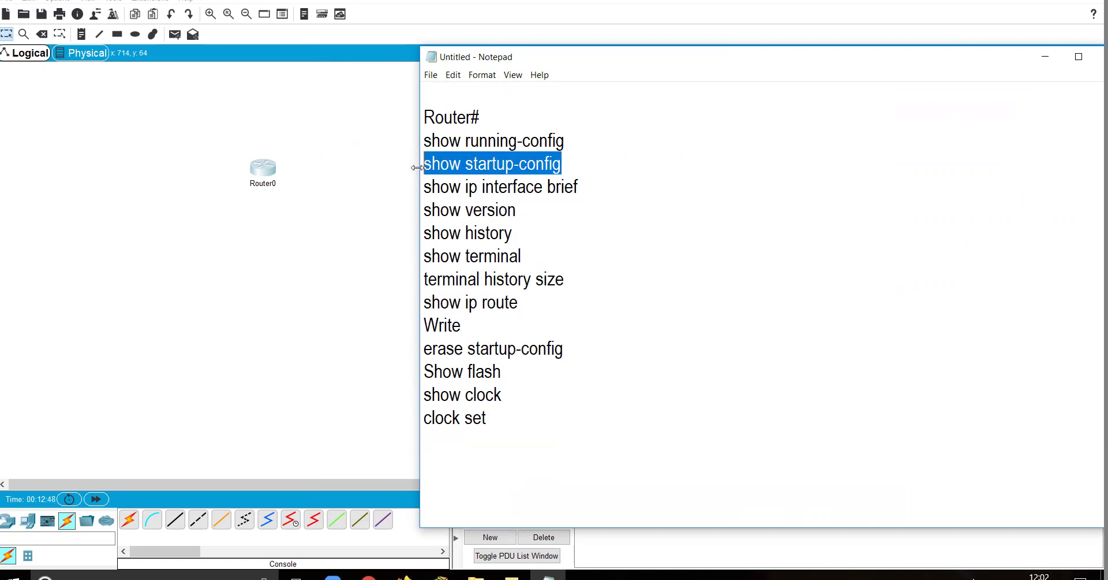
key(Delete)
key(BackSpace)
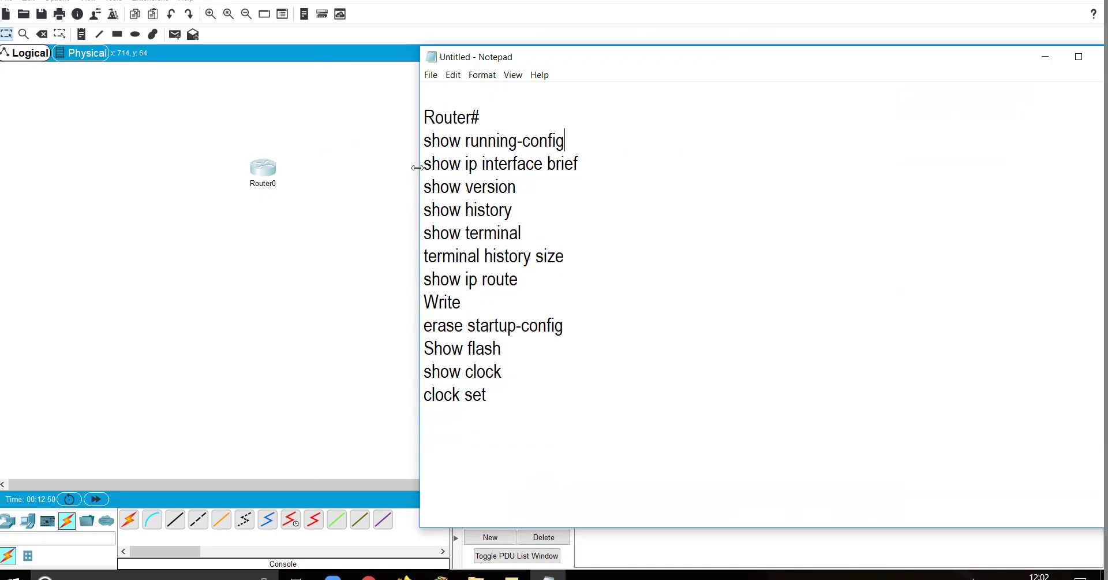
click(514, 394)
key(Return)
key(ctrl+v)
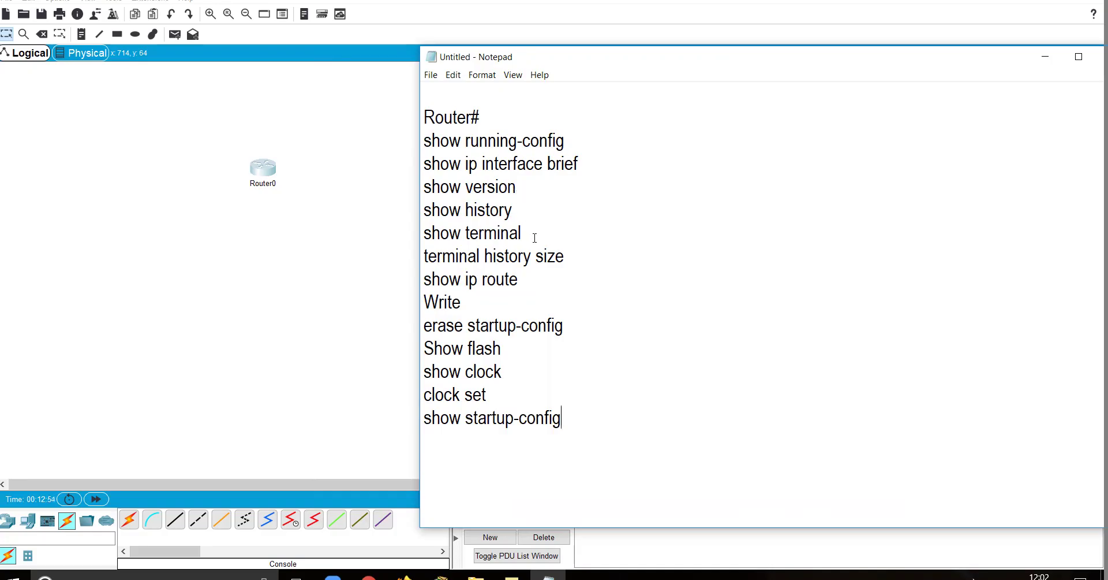
Move the "show ip route" and "Write" lines below show ip interface brief, and "show history" above show version.
drag(522, 285, 420, 285)
key(BackSpace)
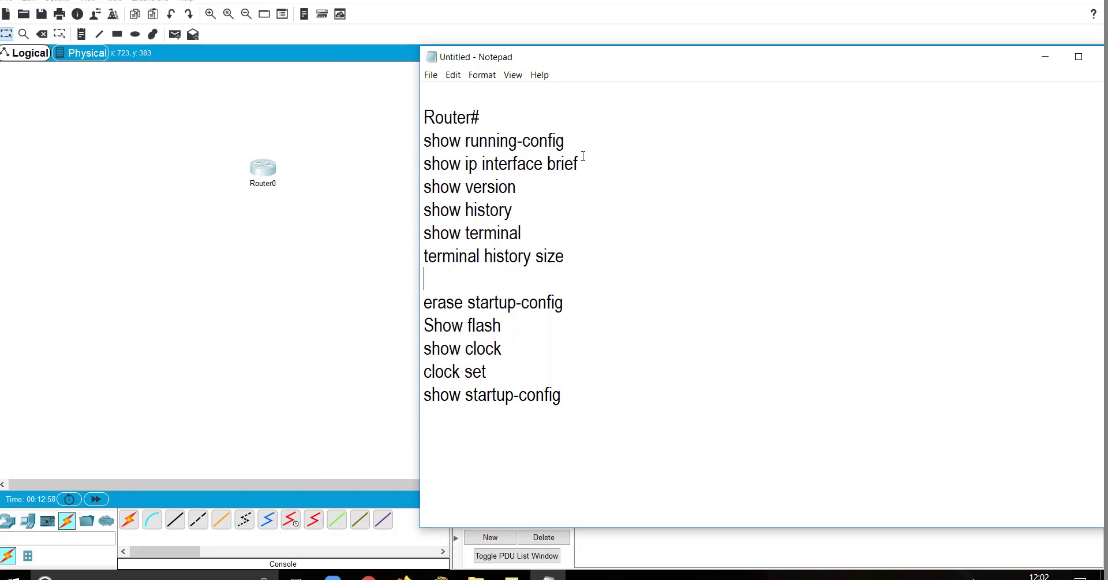
key(ctrl+z)
drag(519, 249, 425, 257)
key(ctrl+x)
click(502, 208)
key(Return)
key(ctrl+v)
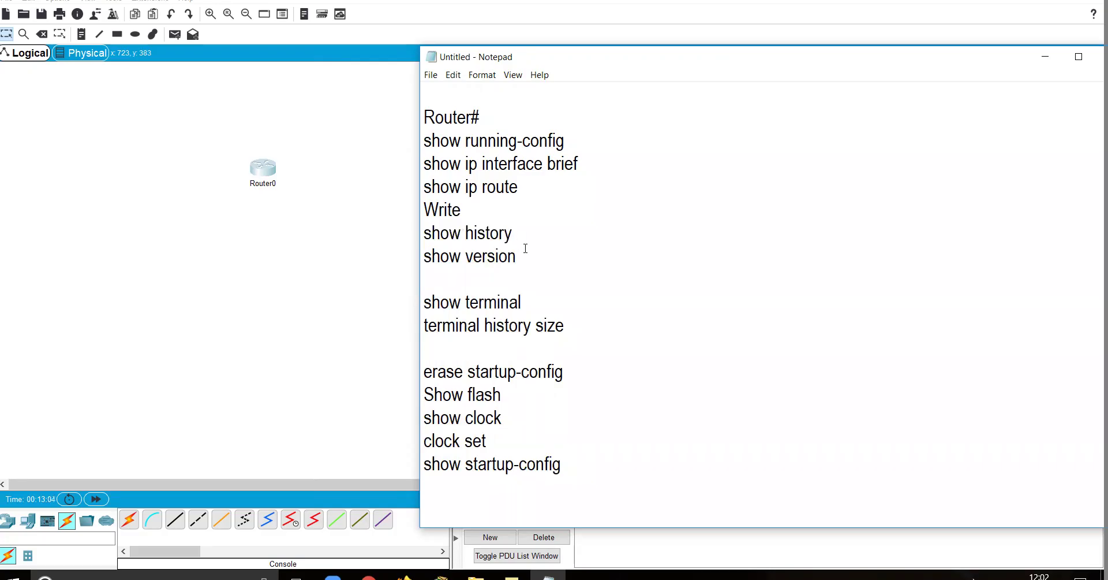
Remove the leftover blank lines from the command list and insert a "--------" separator below show history.
click(537, 271)
key(BackSpace)
click(460, 326)
key(BackSpace)
click(502, 215)
click(517, 232)
key(Return)
text(--------)
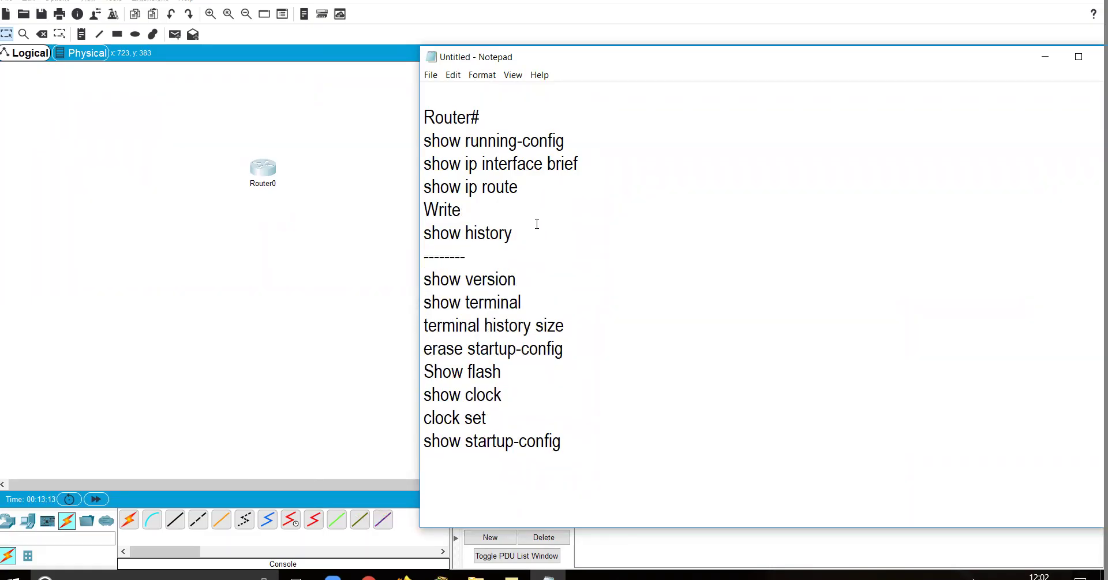
drag(536, 224, 412, 149)
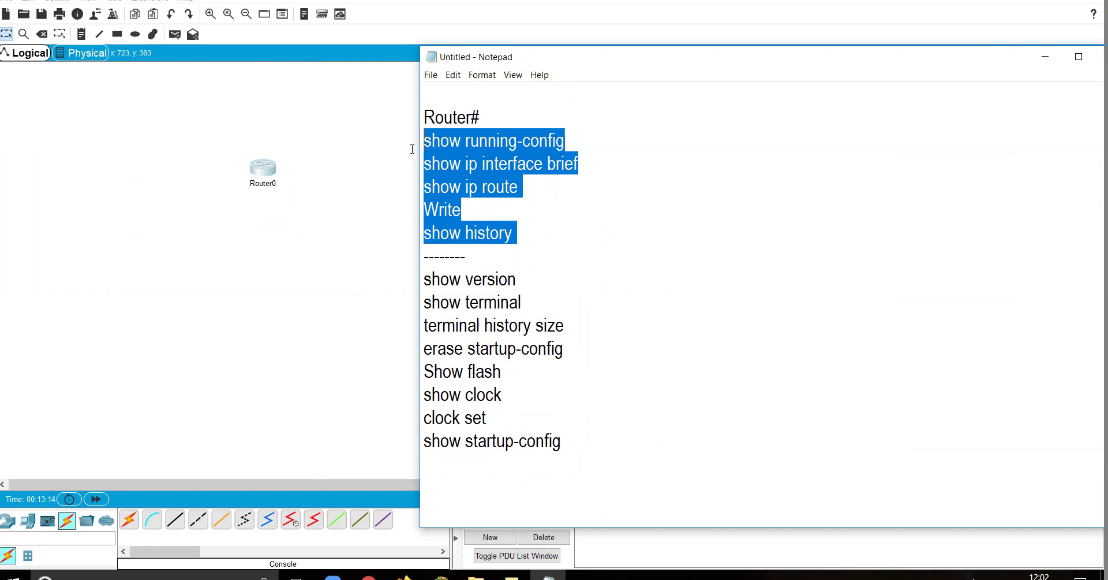
drag(539, 411, 420, 283)
click(562, 404)
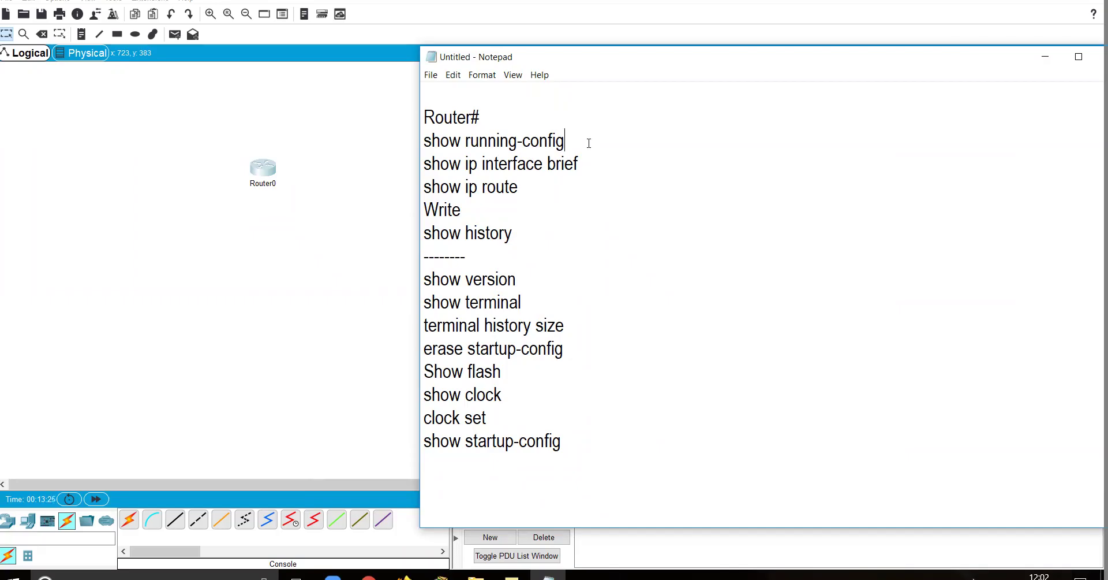
Annotate the show running-config line with "-- to see running configuration of router".
text(-   to see running configuration )
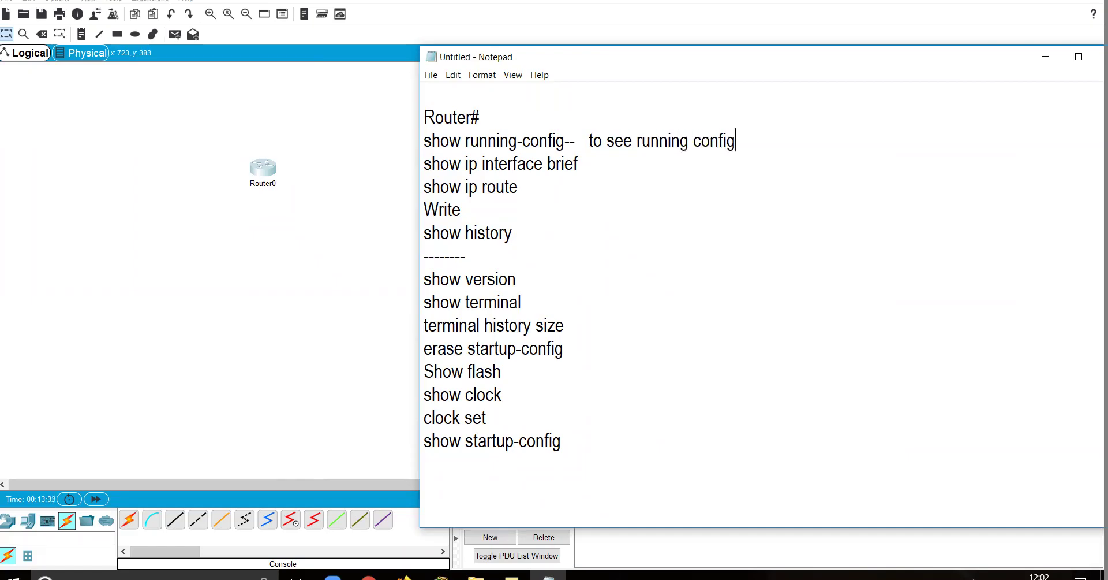
text(of router)
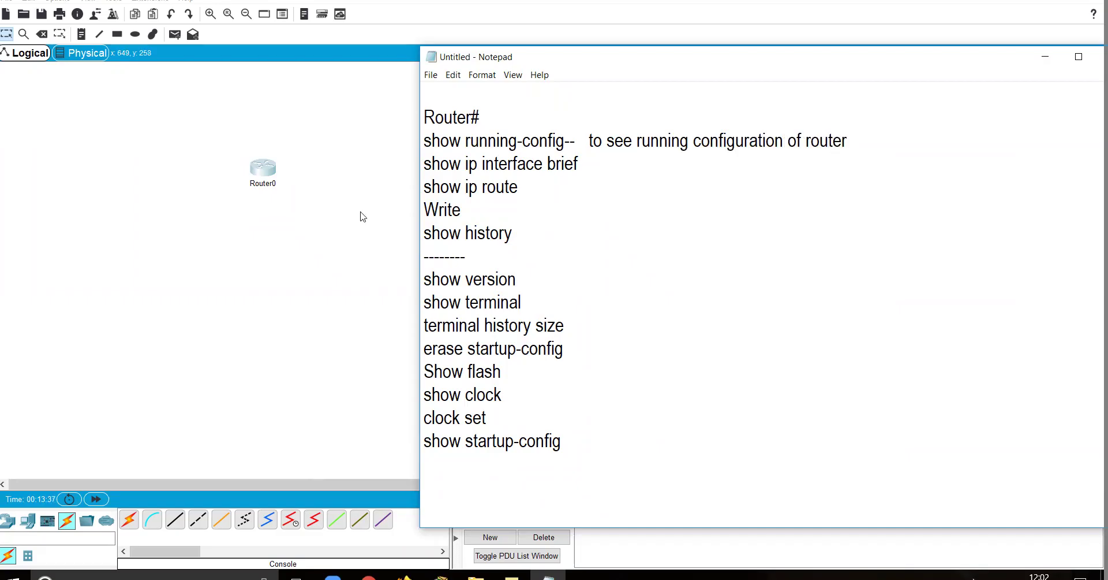
Switch to Packet Tracer and open the saved "lab static routing" file without saving the current network.
click(352, 185)
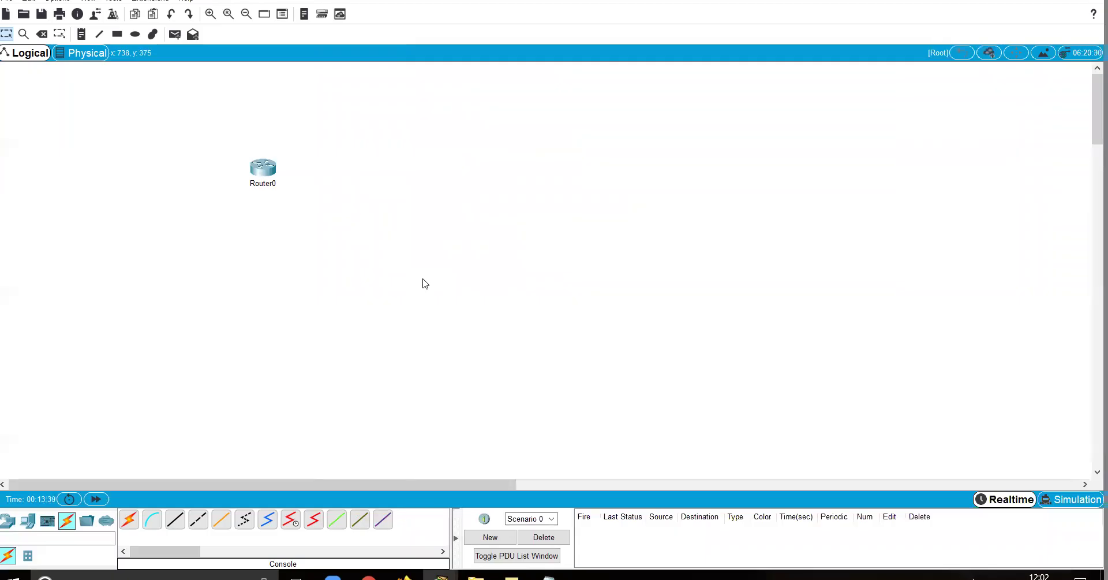
key(ctrl+o)
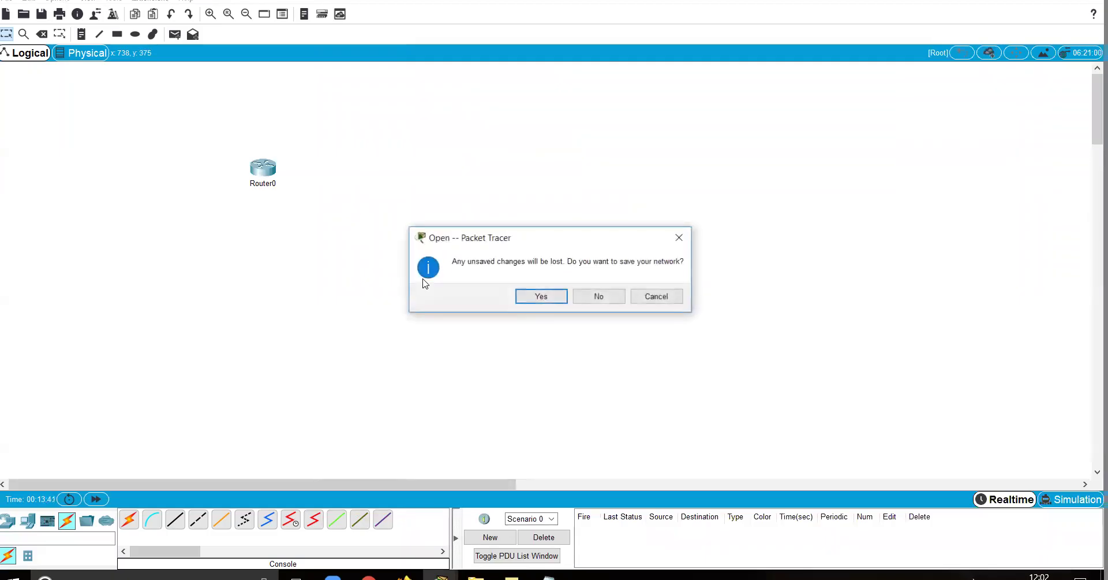
click(585, 296)
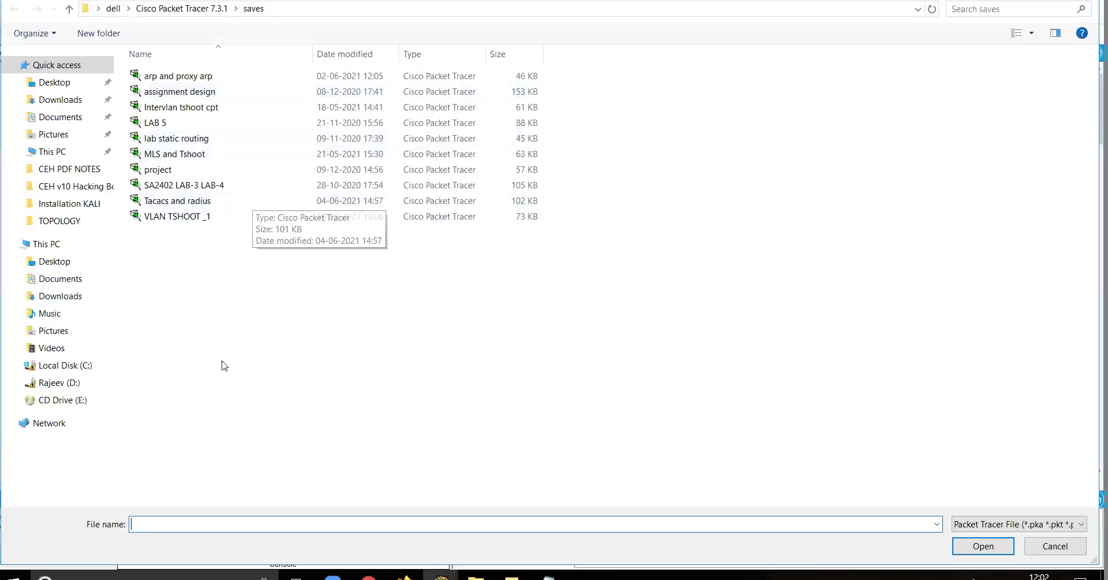
double_click(196, 138)
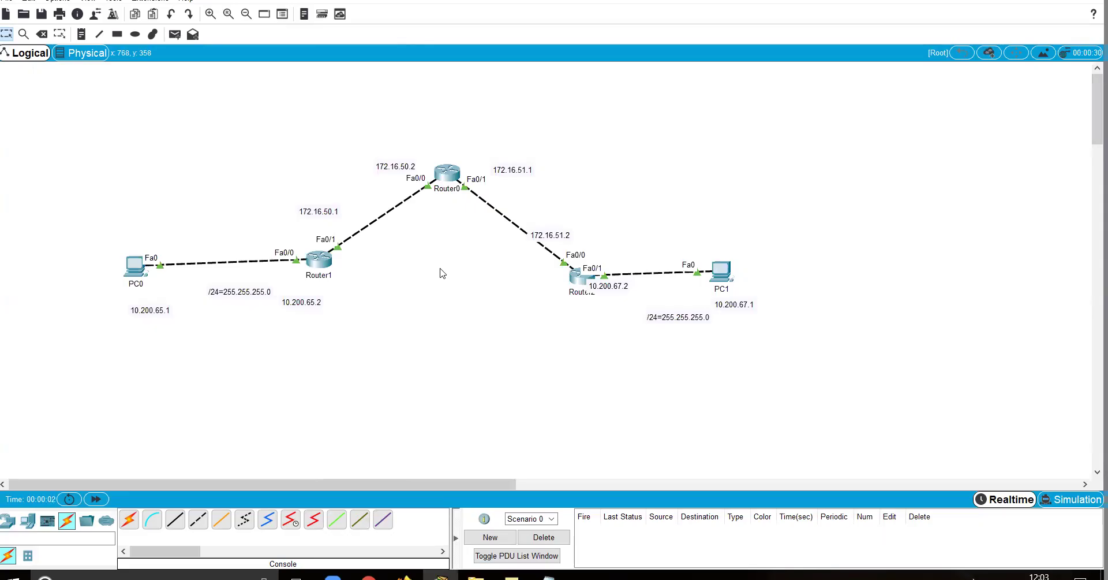
drag(69, 148, 845, 428)
click(547, 576)
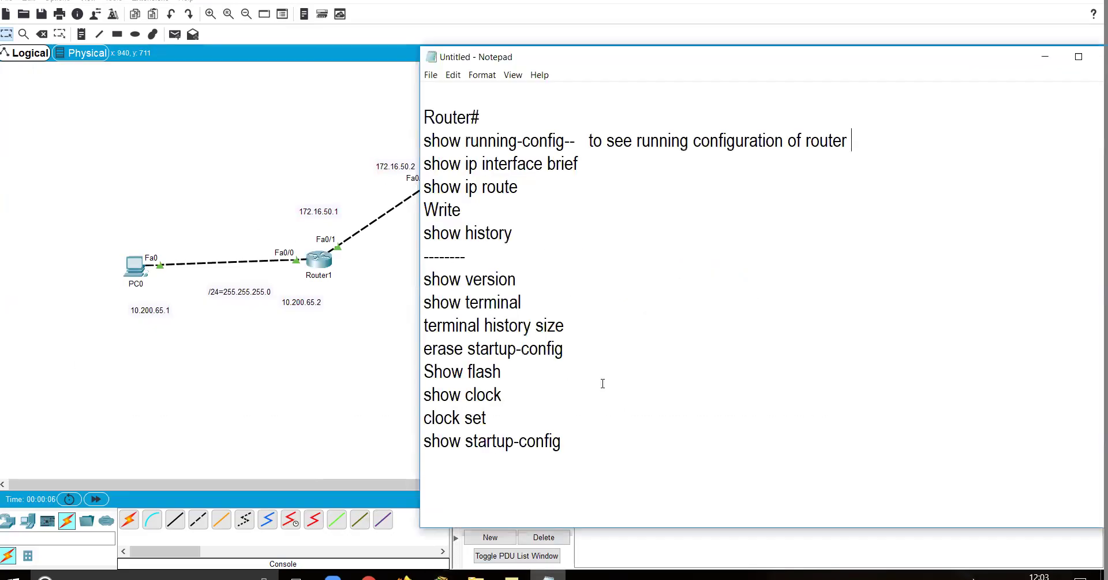
drag(853, 141, 588, 143)
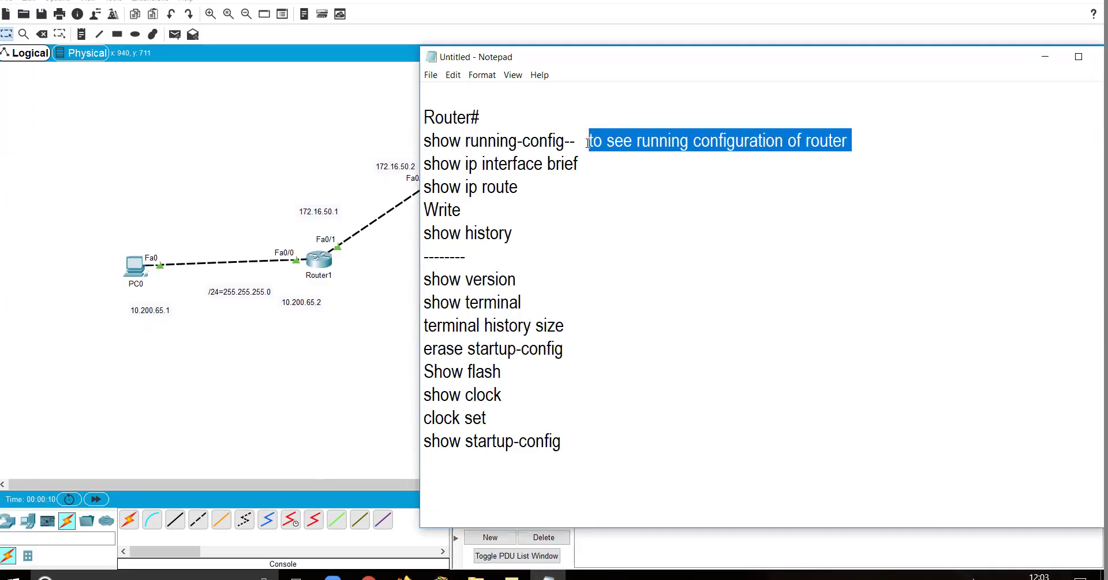
click(148, 174)
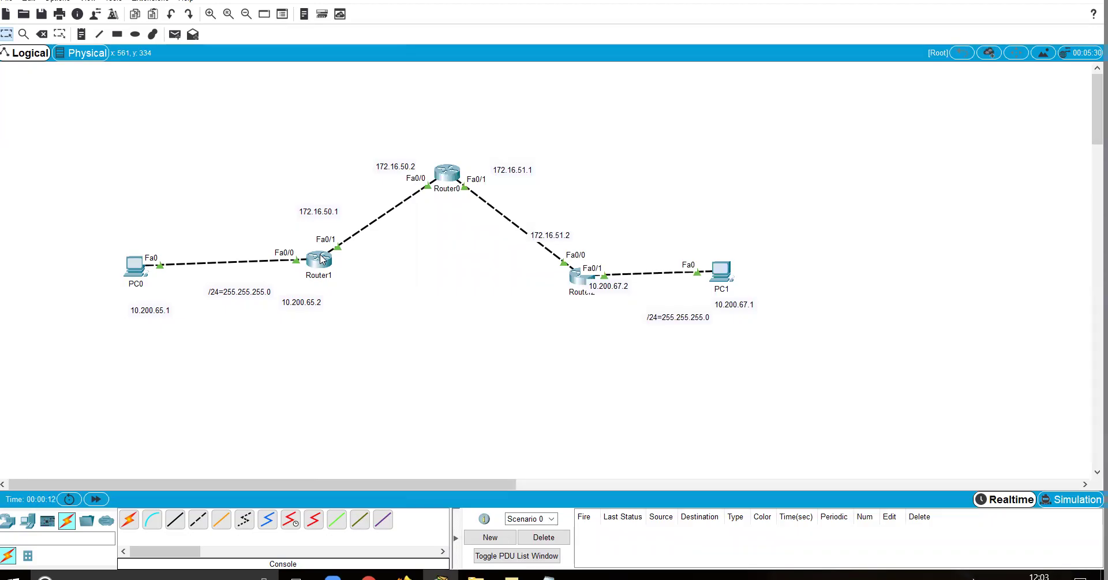
Open Router1's command line interface and enter privileged mode with "en".
click(322, 260)
click(471, 121)
key(Return)
key(Return)
key(Return)
text(en)
key(Return)
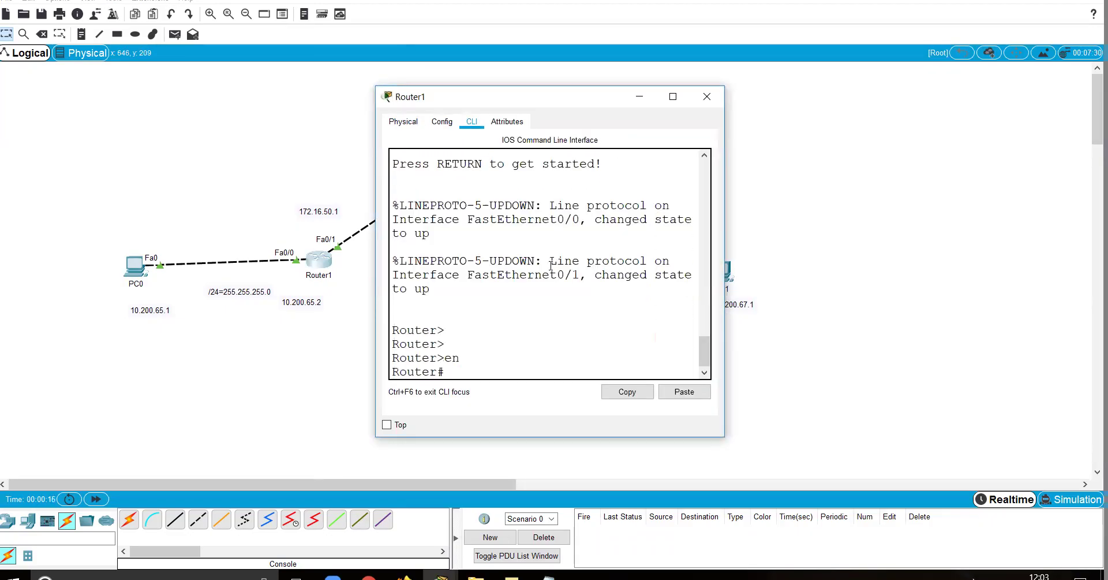
Run the show running-config command on Router1, auto-completing the abbreviated keywords.
text(sho)
key(Tab)
text(run)
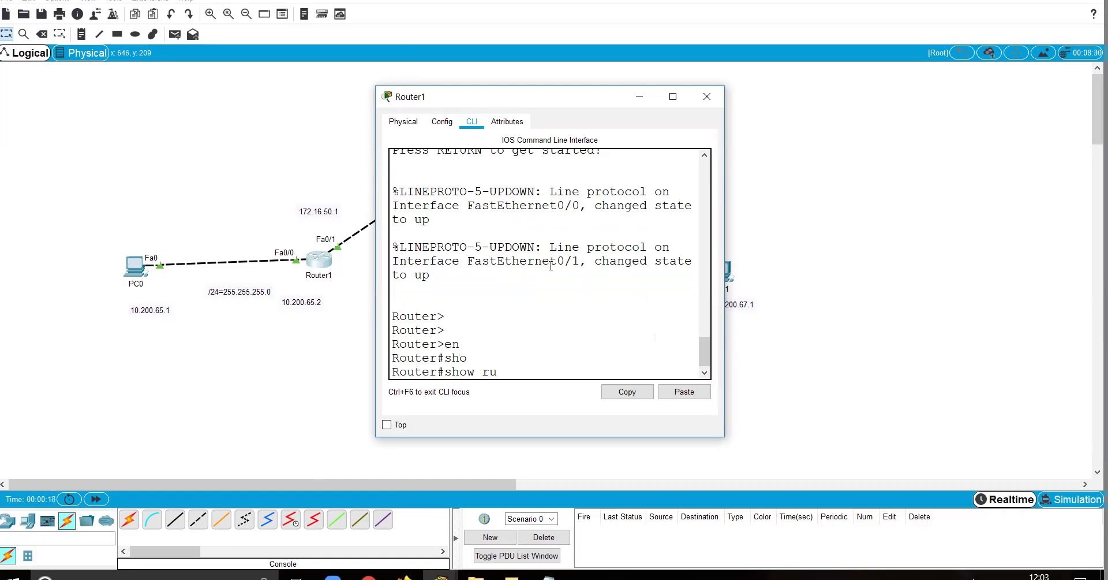
key(Tab)
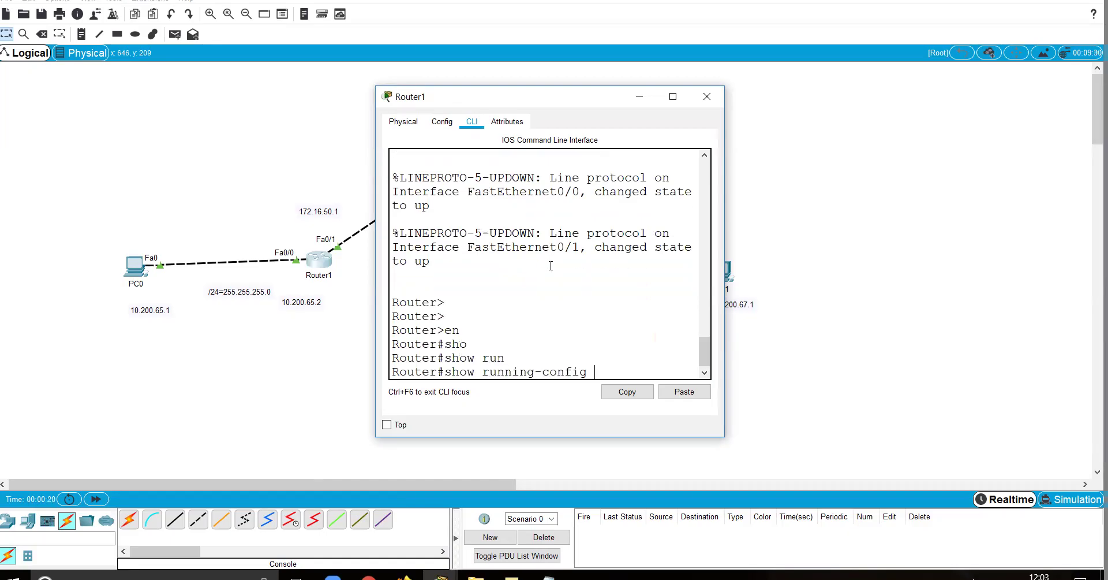
drag(595, 372, 441, 369)
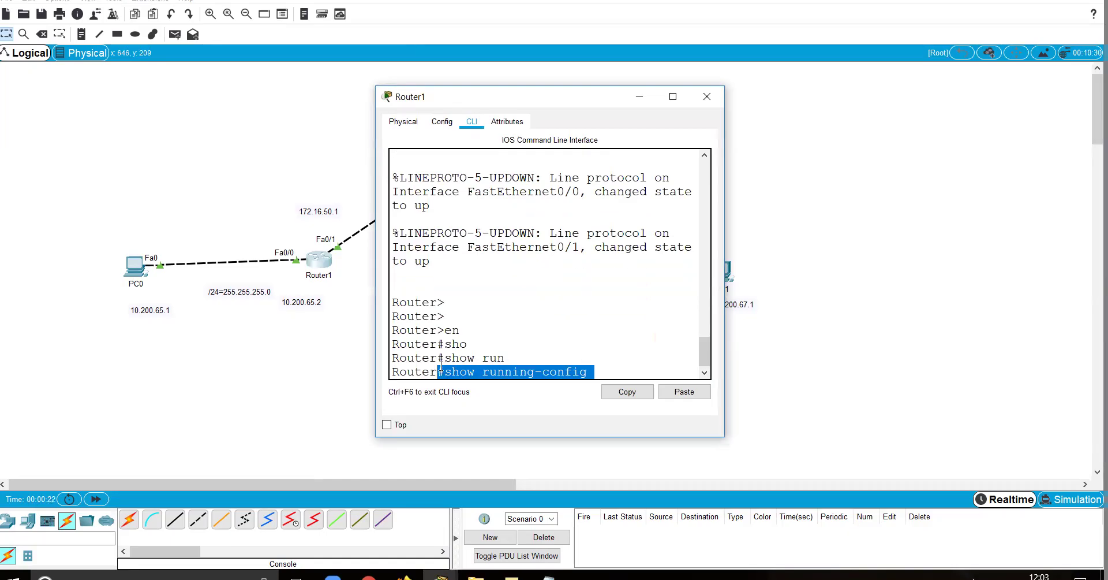
key(Return)
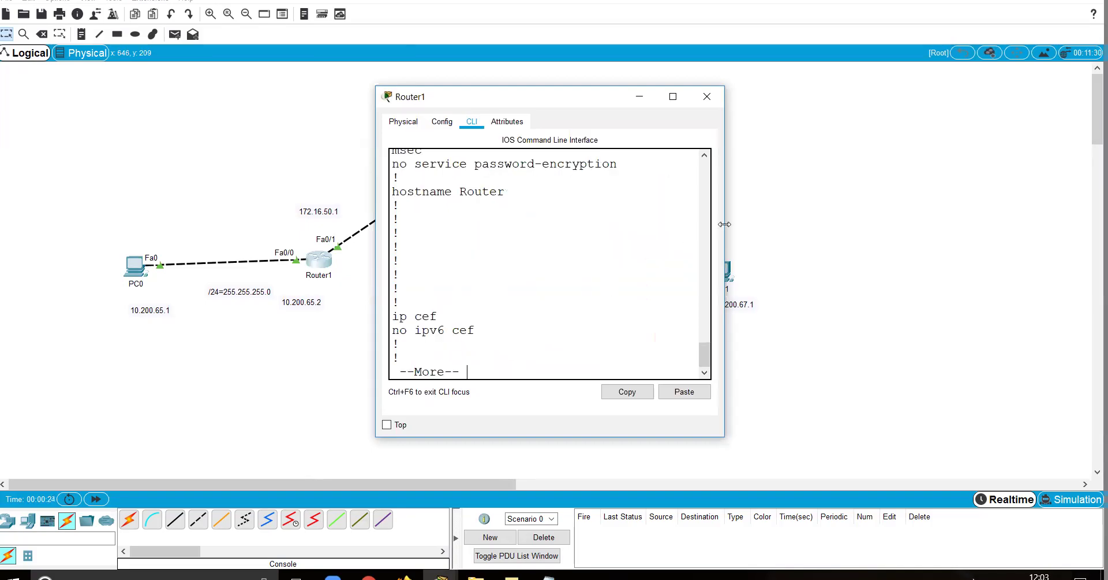
Widen the Router1 window and page through the running configuration up to the FastEthernet0/0 interface section.
drag(724, 227, 1103, 227)
key(Return)
key(Return)
key(Return)
key(Return)
key(Return)
key(Return)
key(Return)
key(Return)
key(Return)
key(Return)
key(Return)
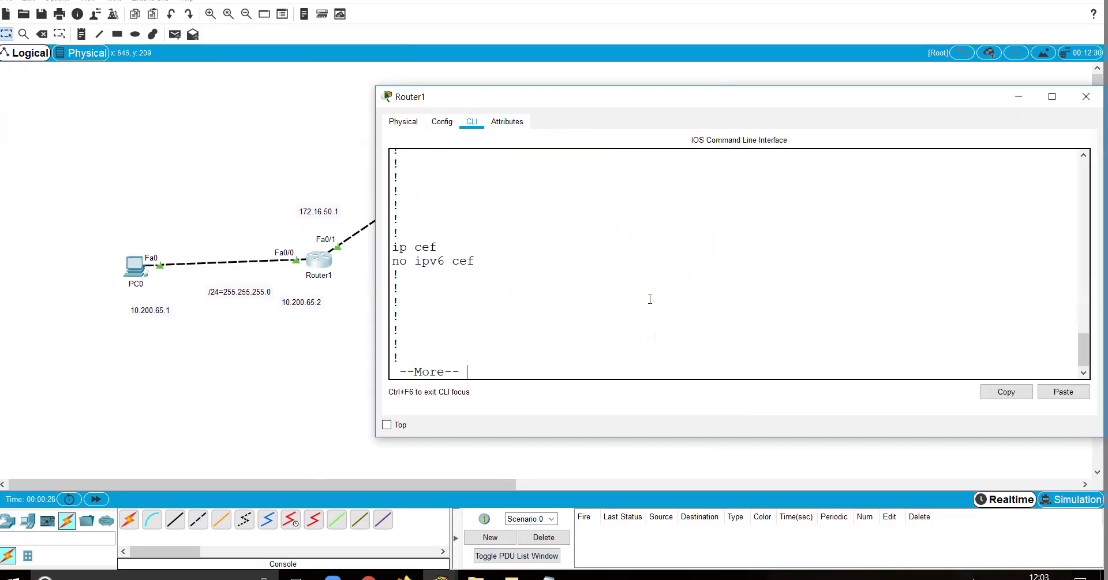
key(Return)
key(Return)
key(Return)
key(Return)
key(Return)
key(Return)
key(Return)
key(Return)
key(Return)
key(Return)
key(Return)
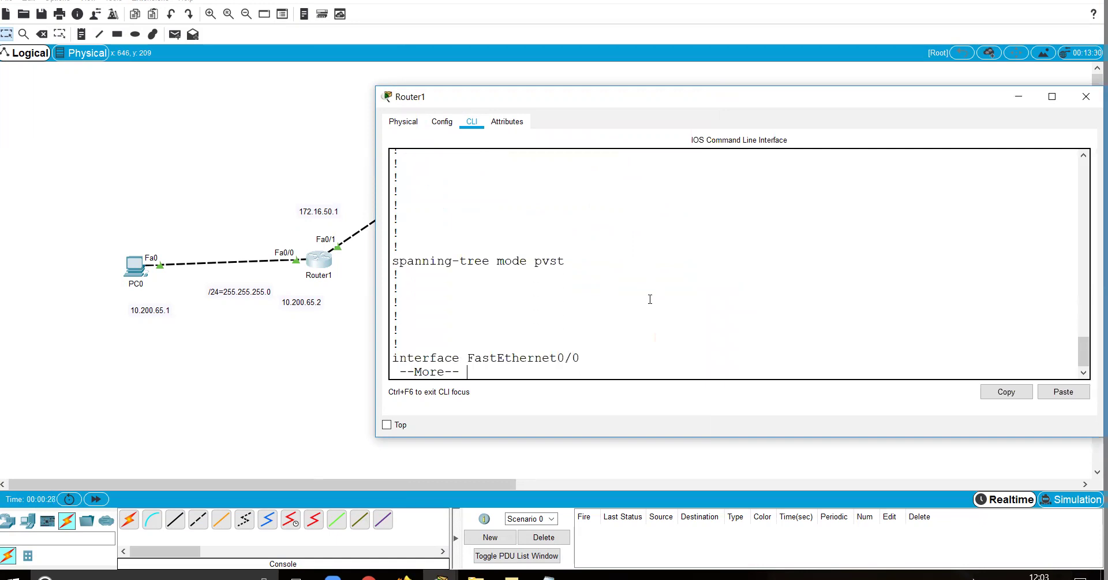
Examine the FastEthernet0/0 name and IP address in the running configuration, and page on past the other interfaces.
drag(669, 316, 394, 302)
click(467, 304)
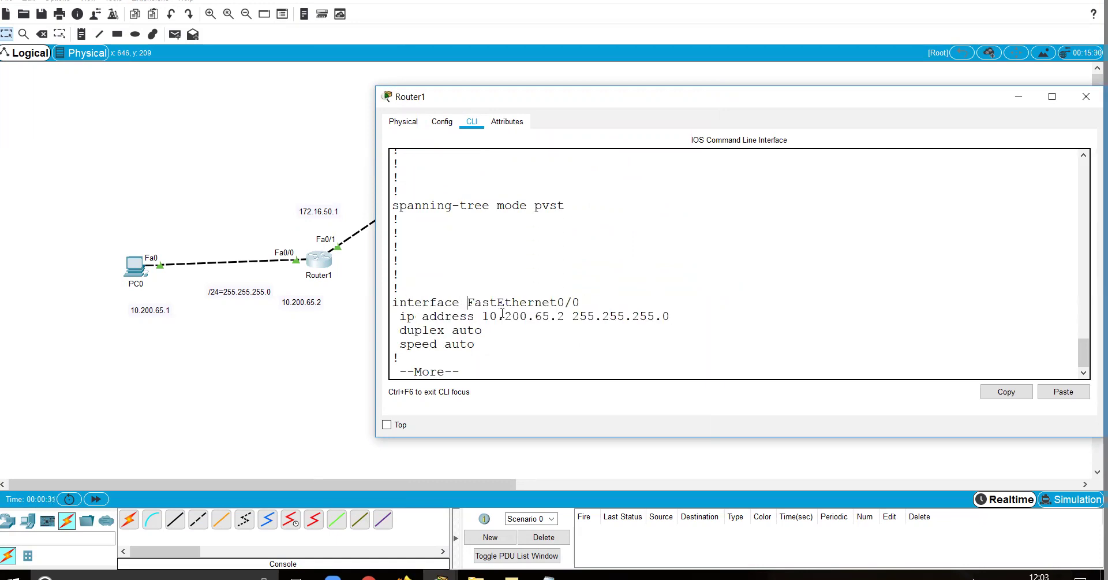
drag(467, 302, 593, 301)
drag(482, 316, 540, 319)
key(Return)
key(Return)
key(Return)
key(Return)
key(Return)
key(Return)
key(Return)
key(Return)
key(Return)
key(Return)
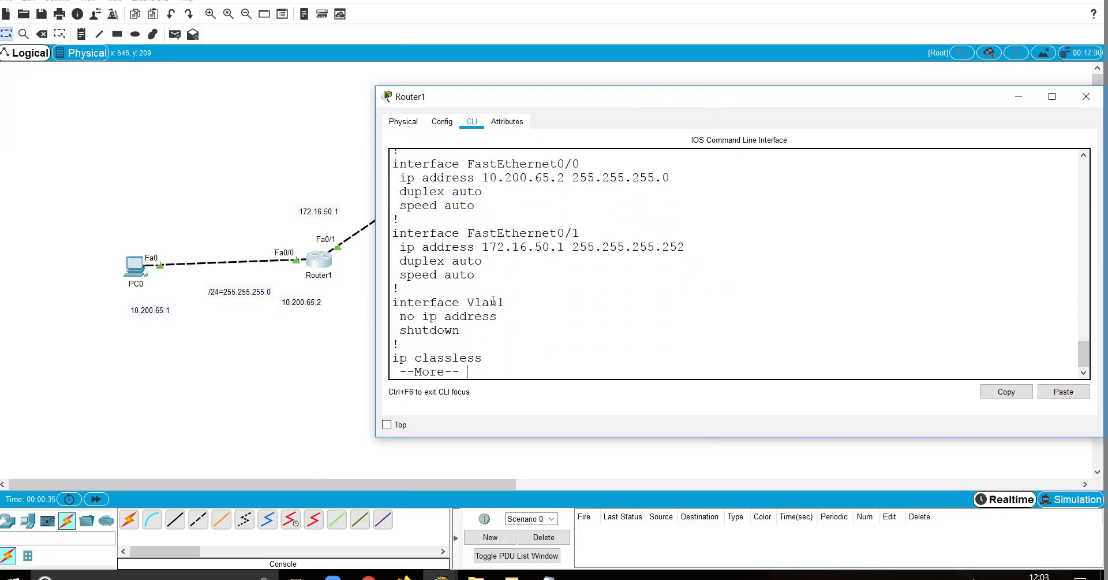
Examine the FastEthernet0/1 address and the static ip route entries in the running configuration.
drag(461, 249, 706, 245)
key(Return)
key(Return)
key(Return)
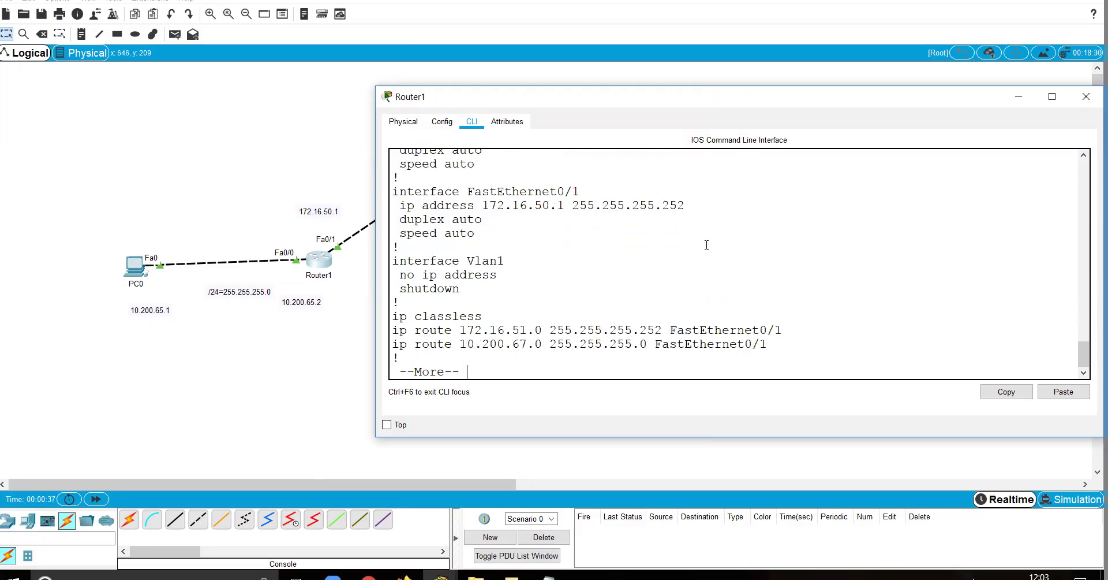
key(Return)
key(Return)
key(Return)
drag(486, 275, 785, 300)
click(783, 287)
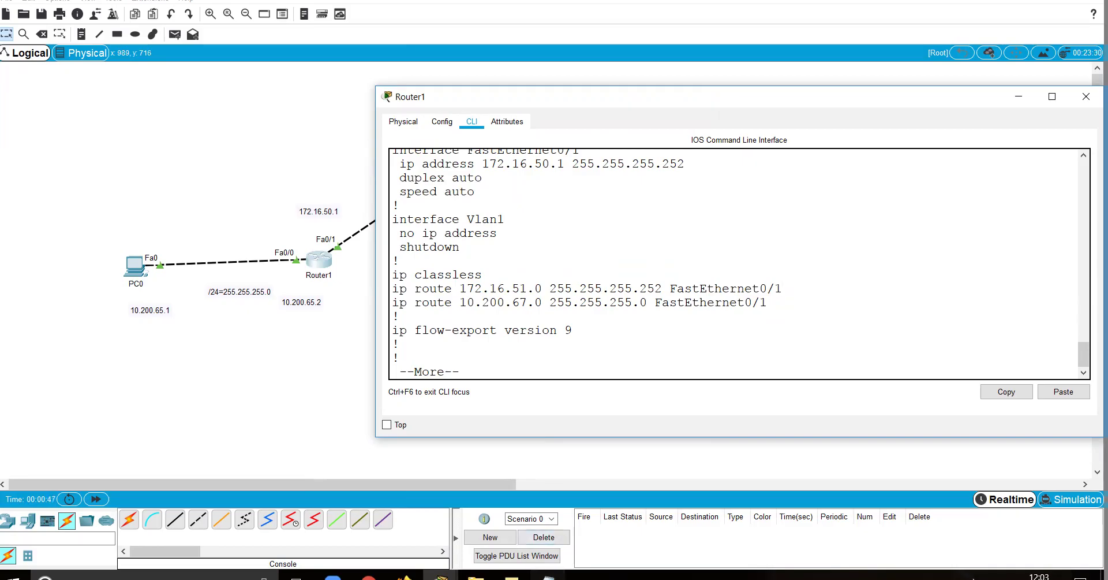
Check the next command in the Notepad notes, quit Router1's configuration listing and run "sho ip int brief".
click(548, 576)
drag(577, 150, 430, 144)
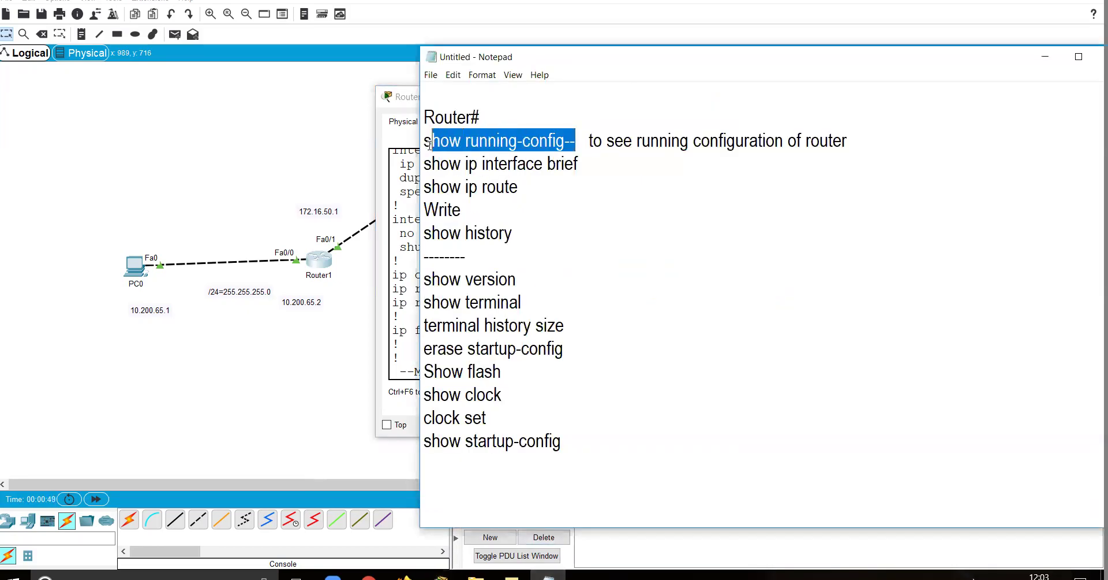
click(705, 163)
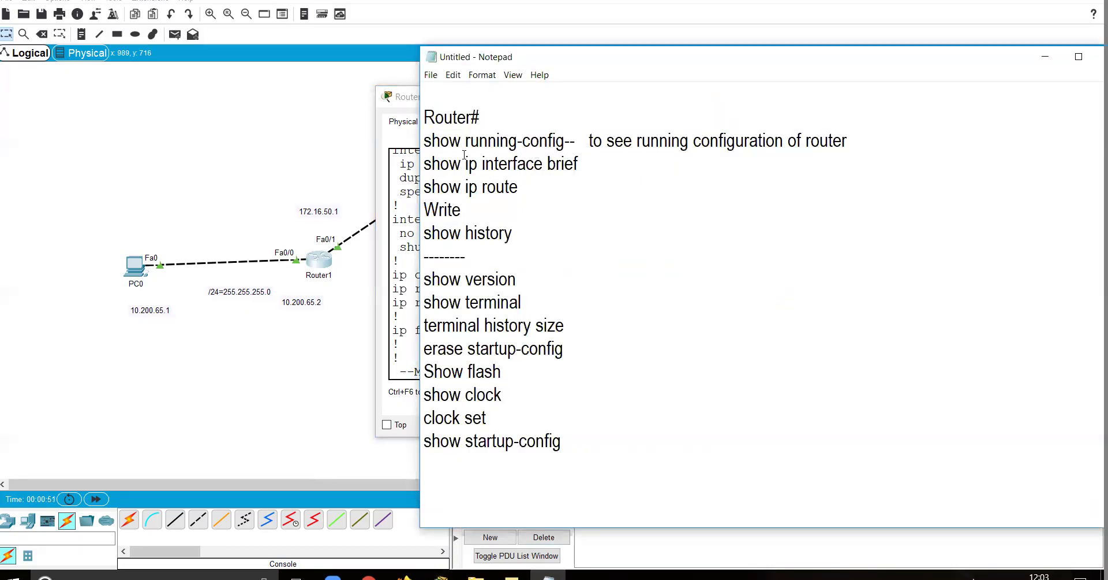
click(416, 179)
text(qsho ip)
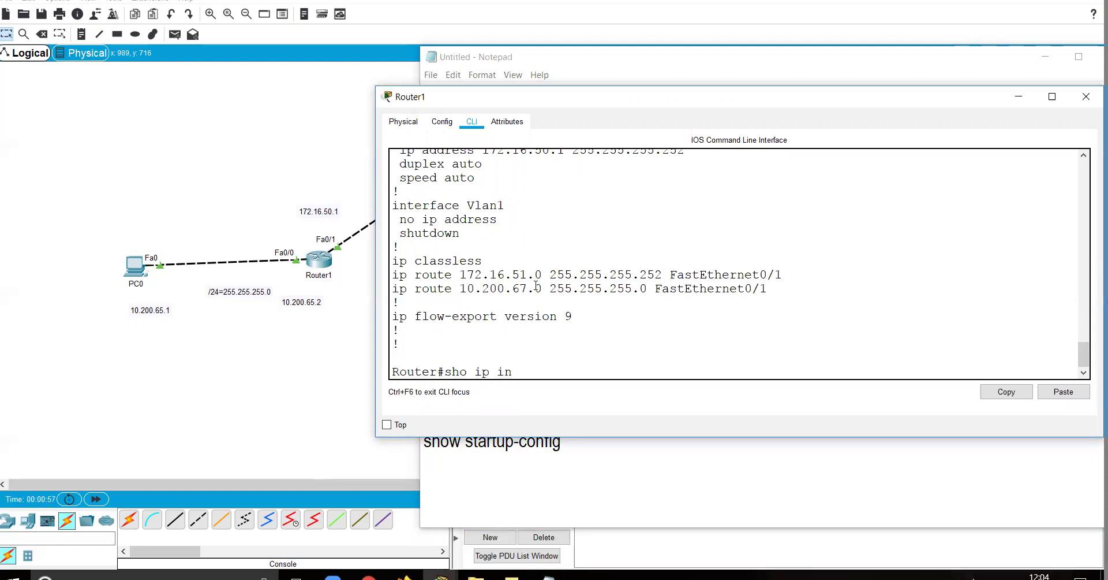
text( int bri)
key(Tab)
key(Return)
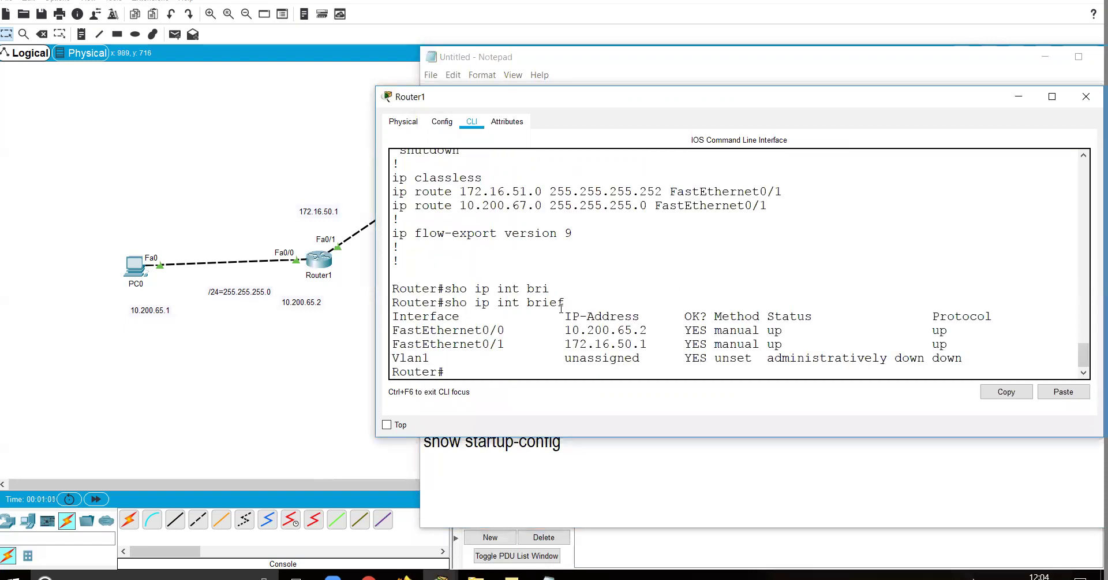
Examine the FastEthernet0/0 row of the interface summary: interface name, IP address, status and protocol.
drag(575, 303, 446, 306)
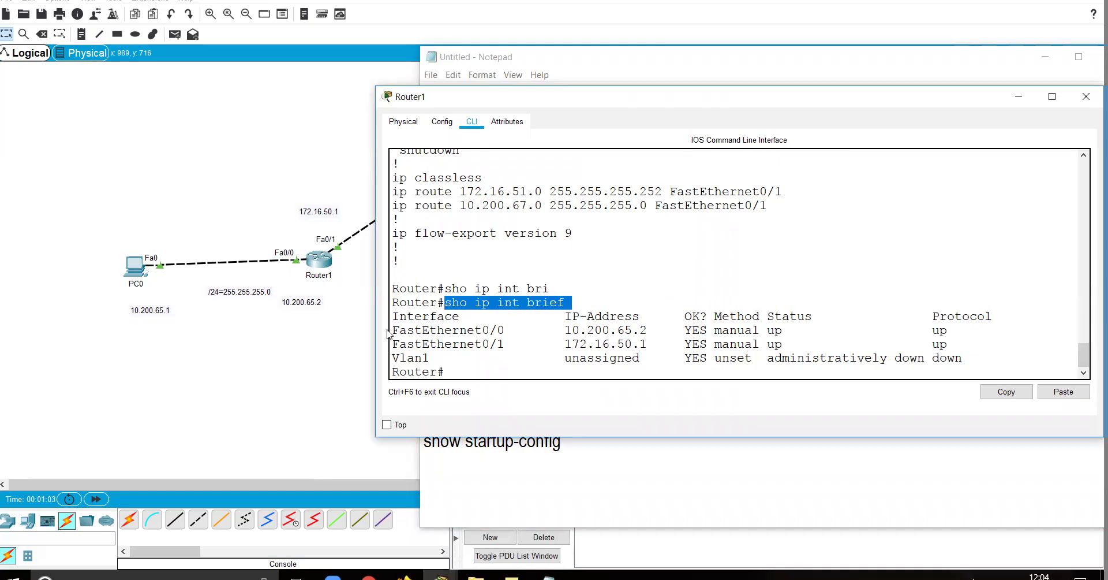
drag(392, 330, 618, 326)
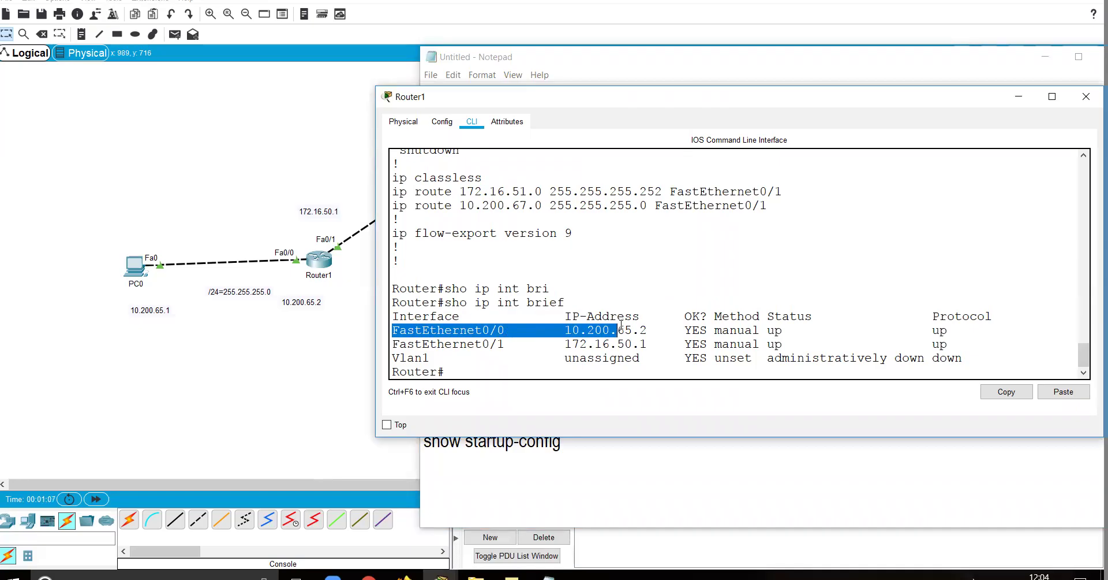
drag(490, 336, 400, 331)
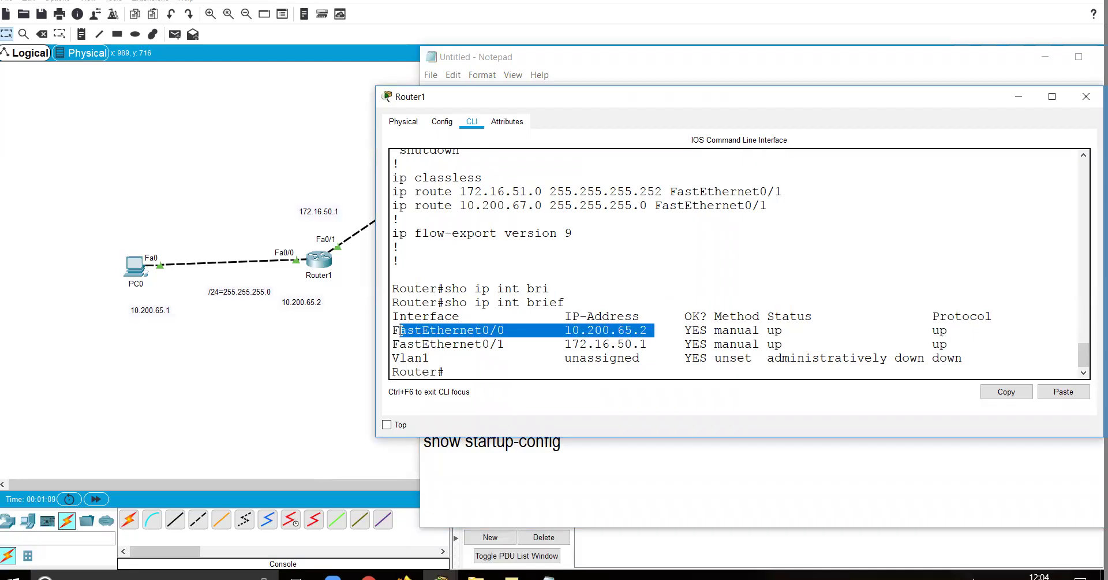
click(453, 330)
drag(505, 330, 478, 329)
drag(647, 330, 558, 331)
click(700, 324)
drag(782, 331, 767, 330)
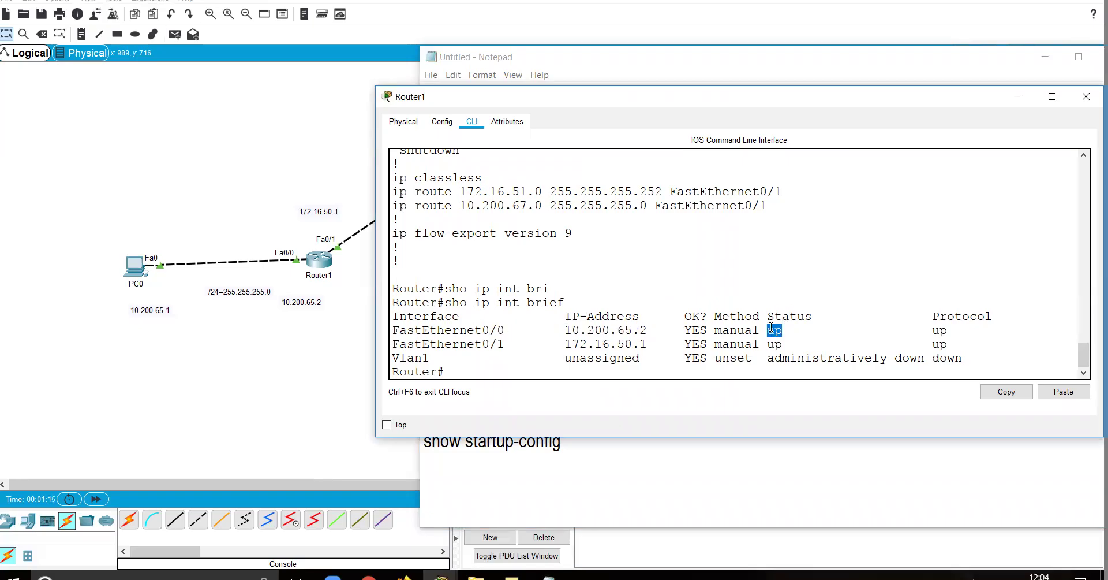
drag(954, 330, 931, 330)
Switch to Notepad and annotate the show ip interface brief line with "- to see interface detail".
click(613, 459)
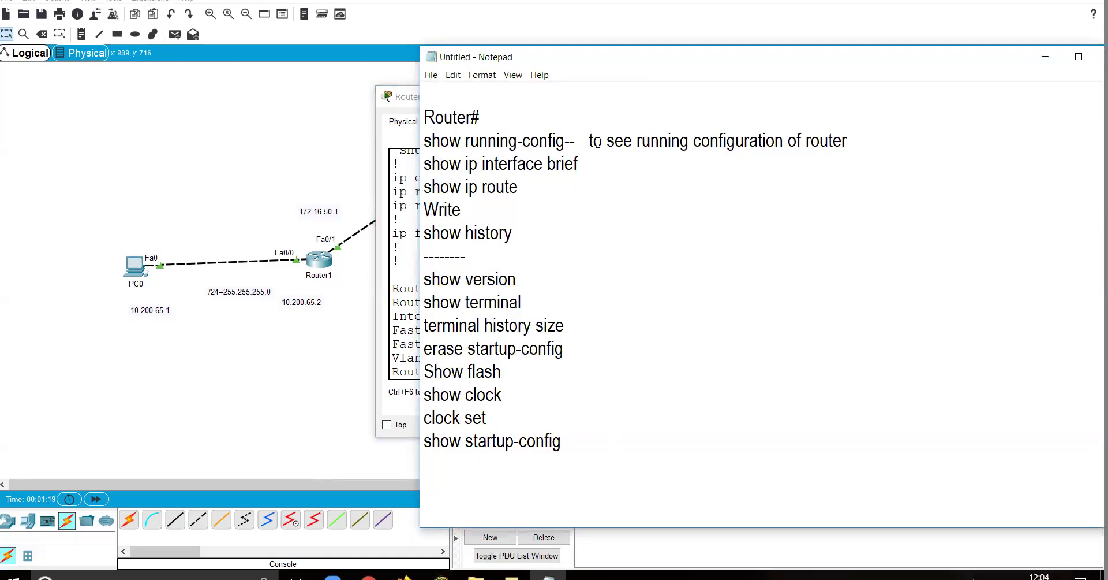
text(- to see interface d)
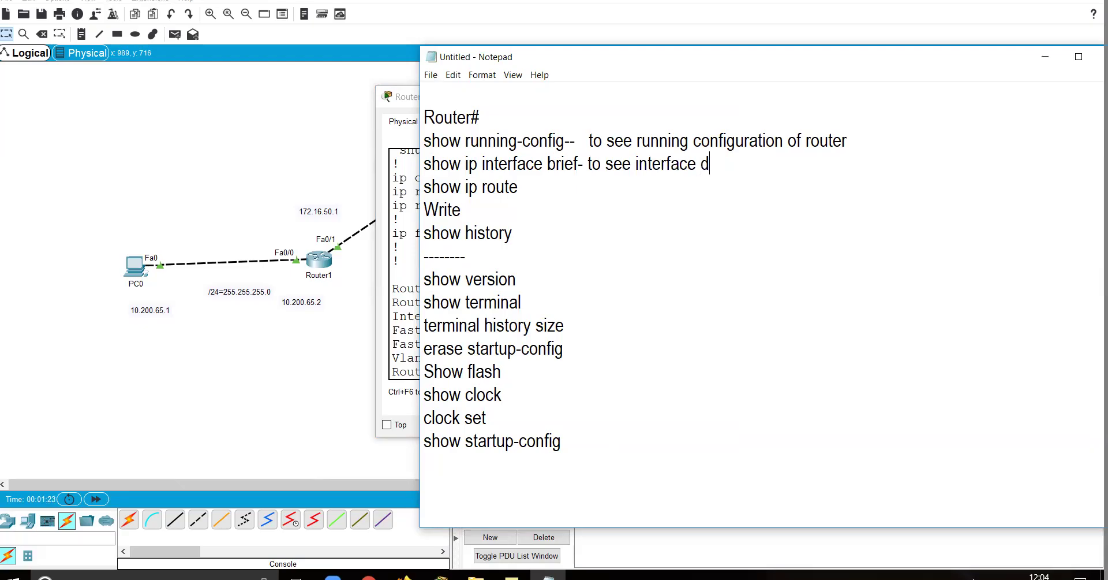
text(etail)
Return to Router1's command line in Packet Tracer and run "sh ip route".
click(393, 215)
text(sh ip route)
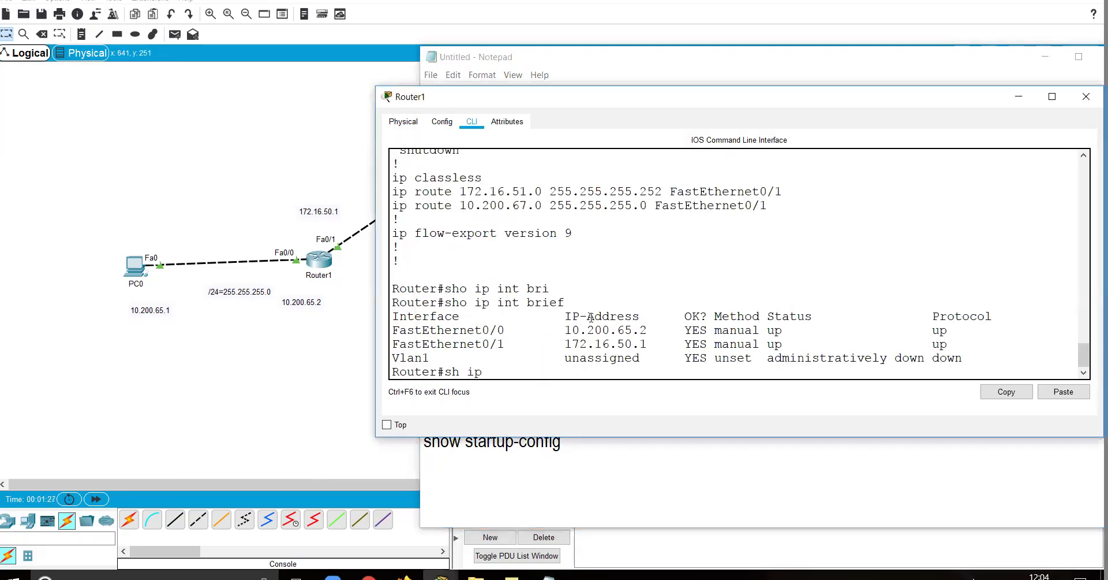
key(Return)
key(Return)
key(Return)
key(Return)
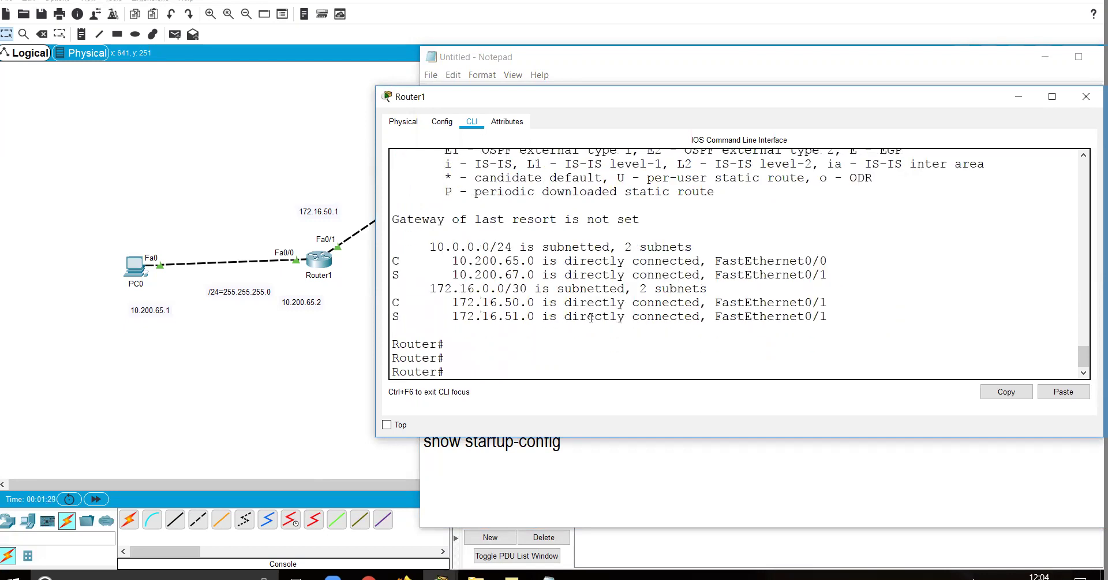
Compare the connected and static entries of Router1's routing table with the network topology.
drag(828, 302, 399, 232)
click(268, 163)
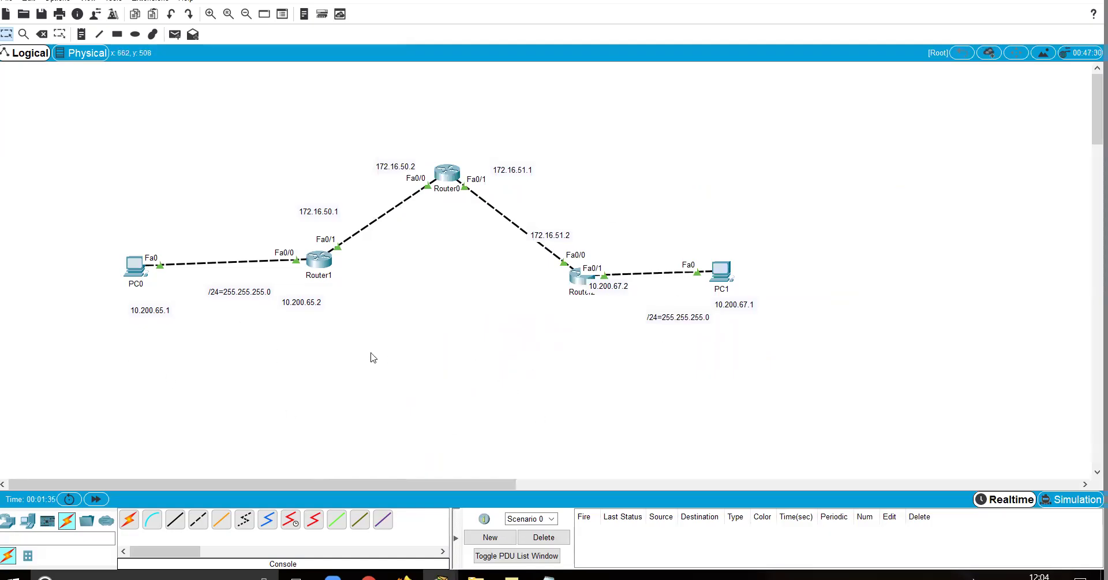
click(317, 263)
click(727, 318)
drag(837, 304, 400, 232)
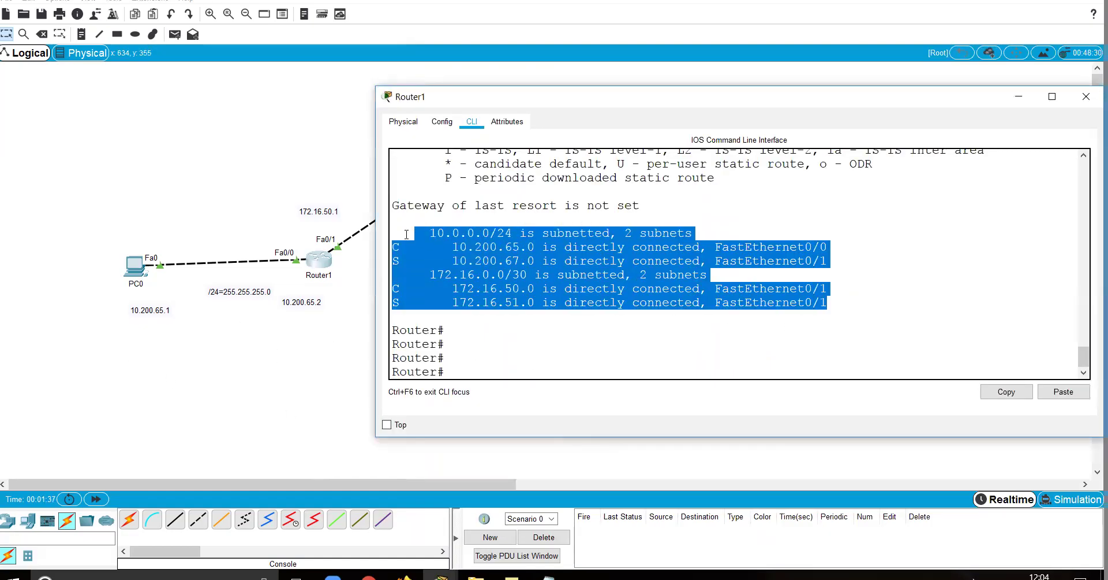
click(505, 260)
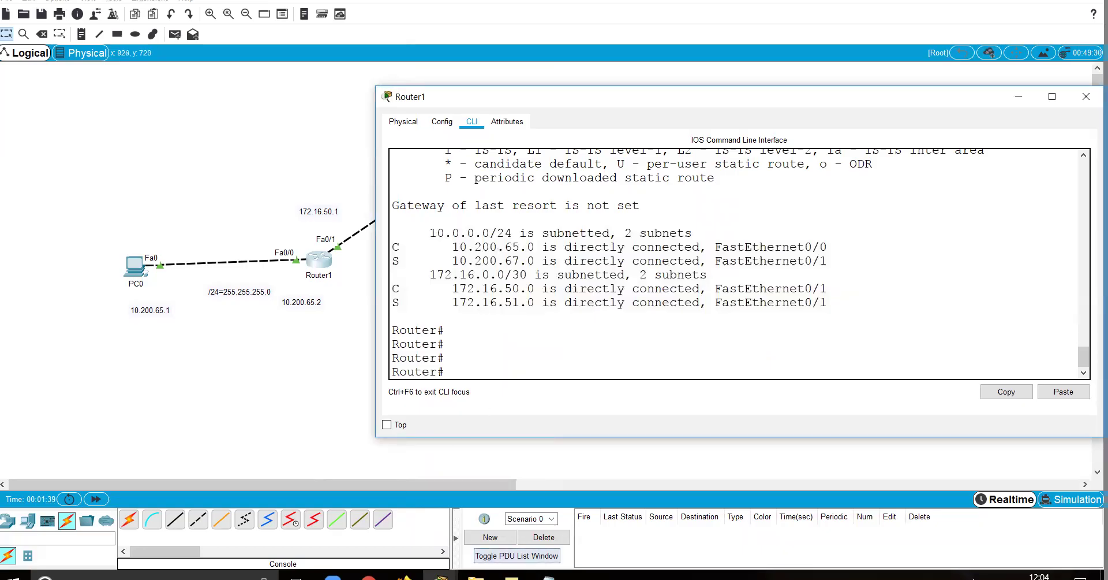
Switch to Notepad and annotate the show ip route line with "- to see routing table".
click(549, 576)
text(-)
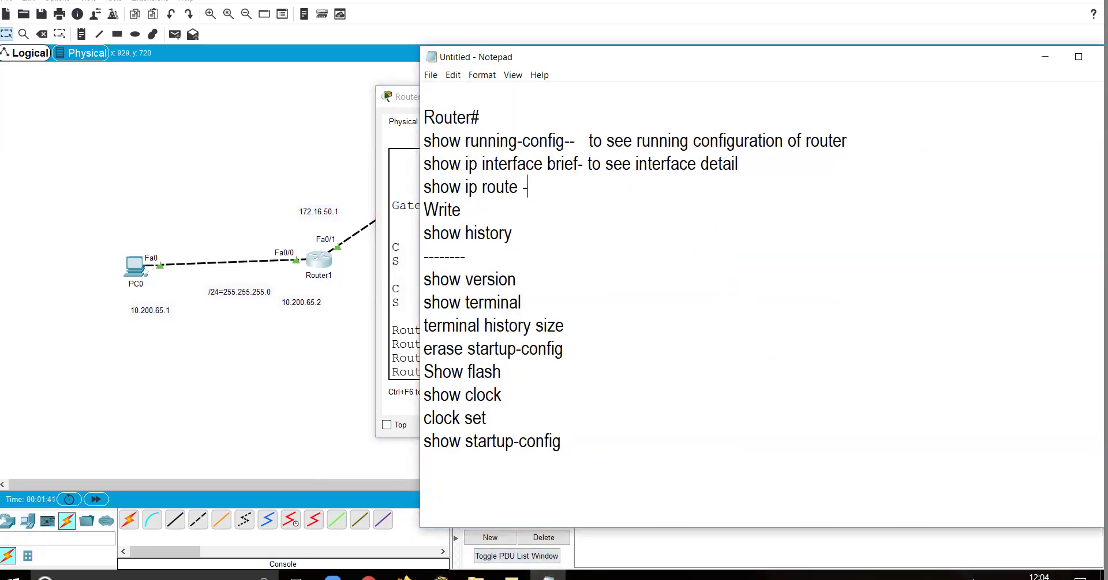
text( to see rou)
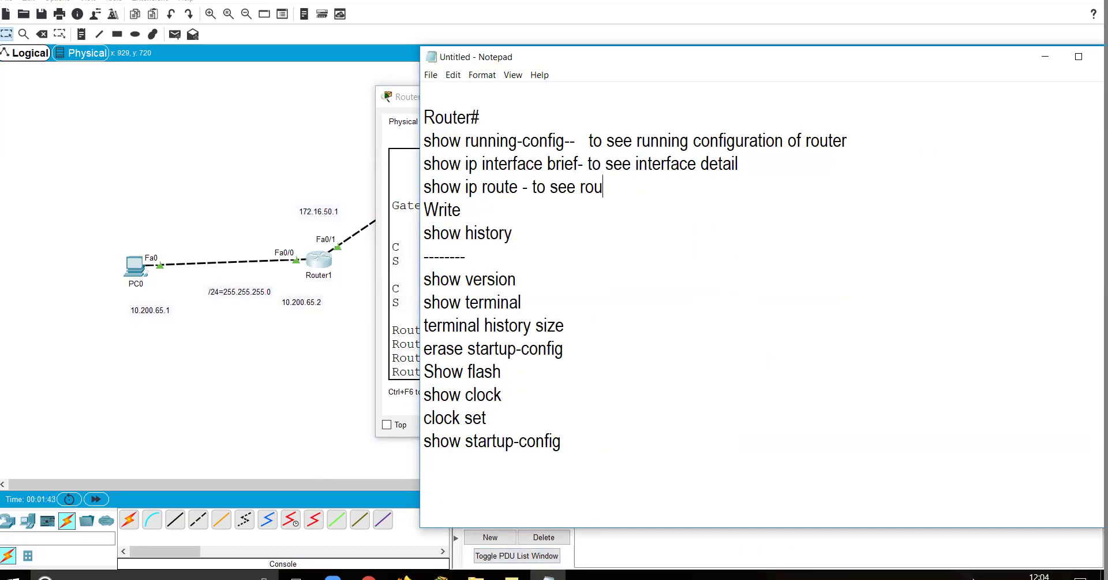
text(ting table)
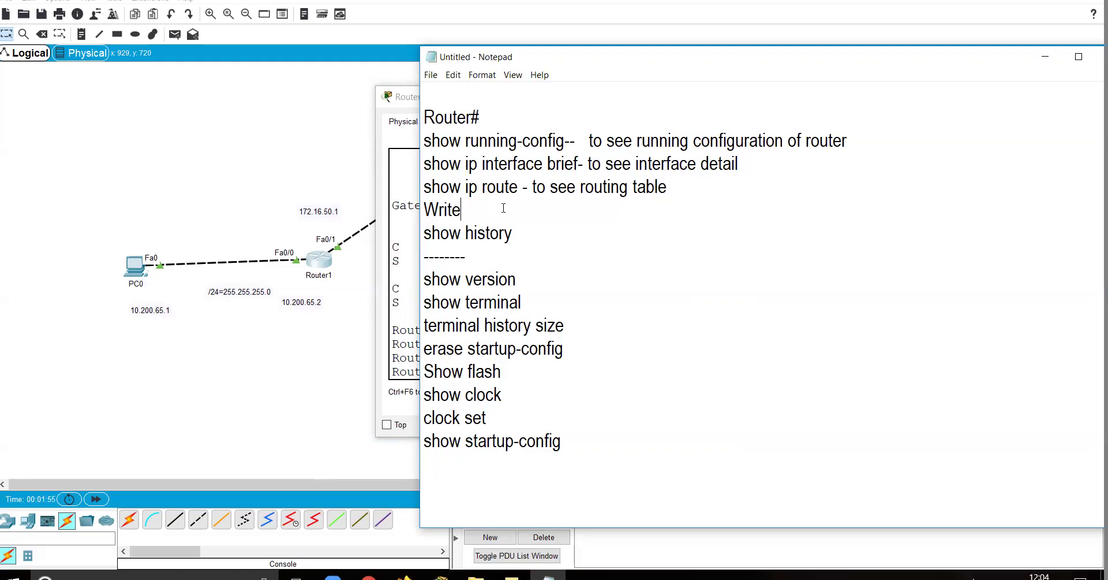
Annotate the Write line with "- to save the configuration".
text(-  to save the confi)
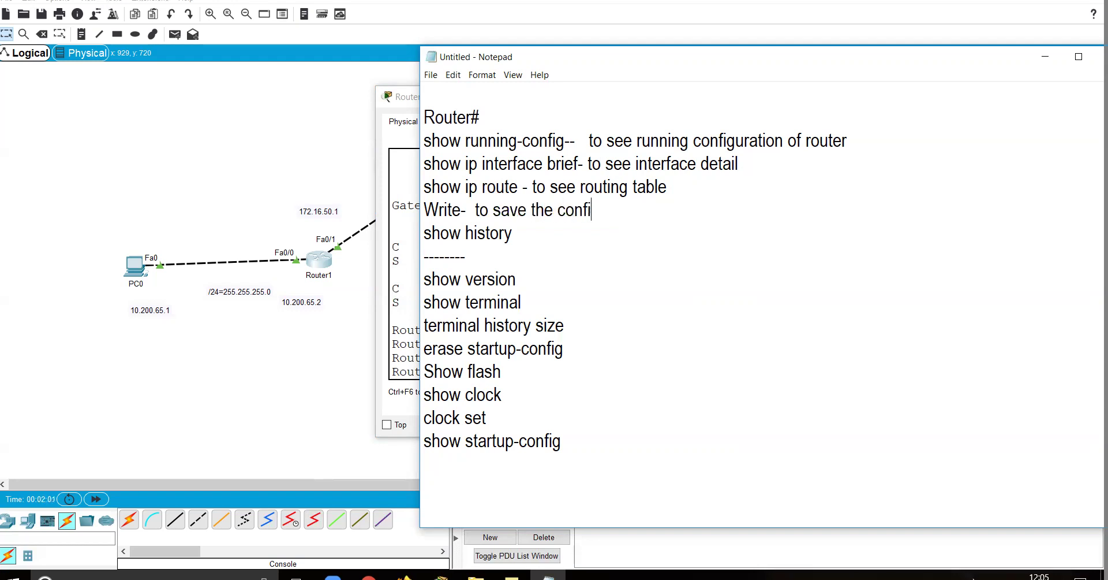
text(guration)
drag(470, 211, 431, 187)
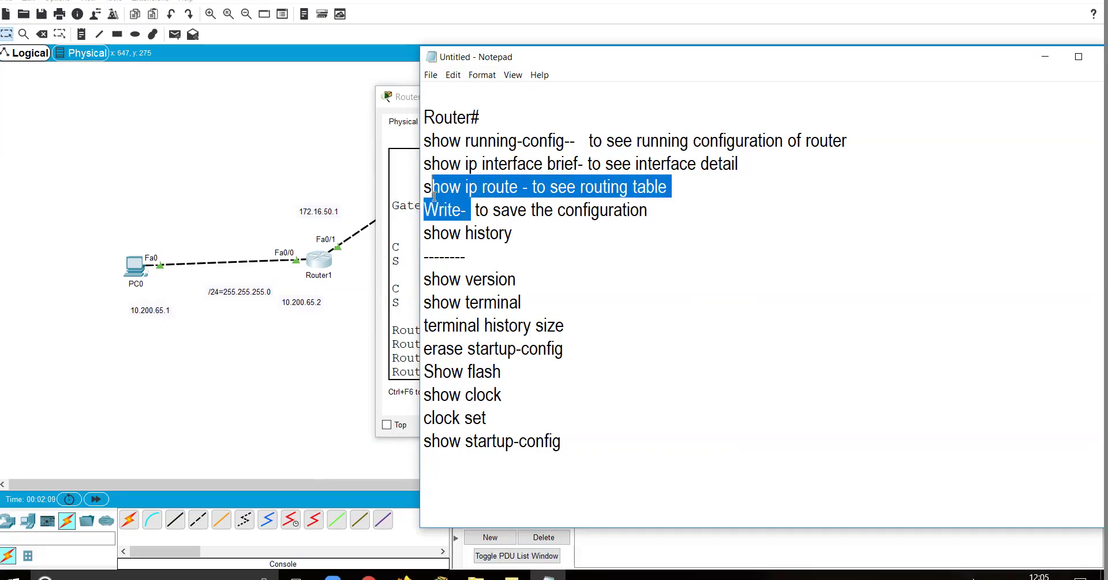
Annotate the show history line with "- to see command history".
click(609, 224)
text(- to see )
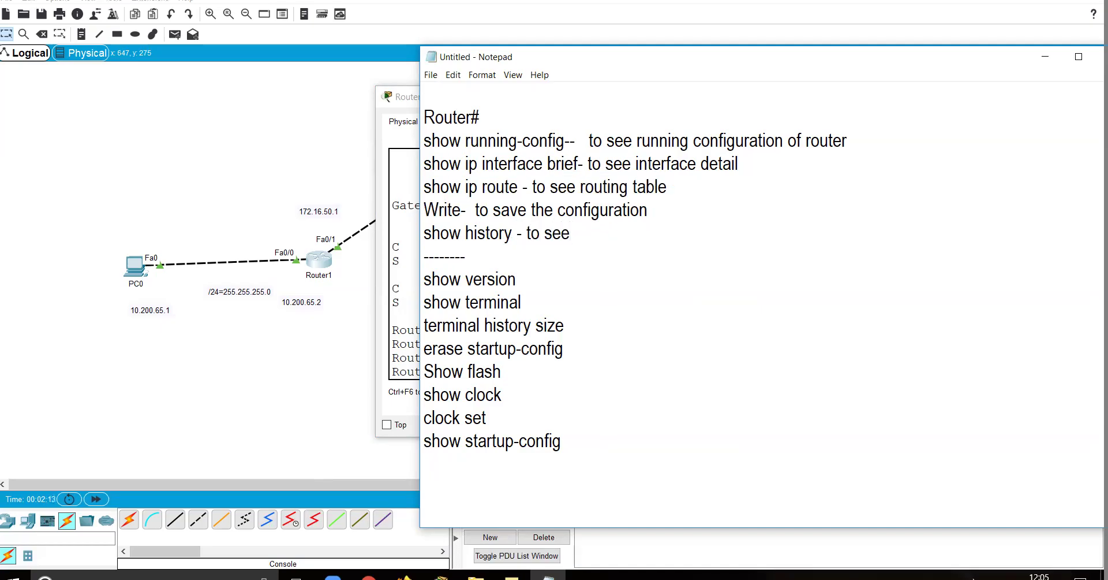
text(command ho)
text(s)
key(BackSpace)
key(BackSpace)
text(istory)
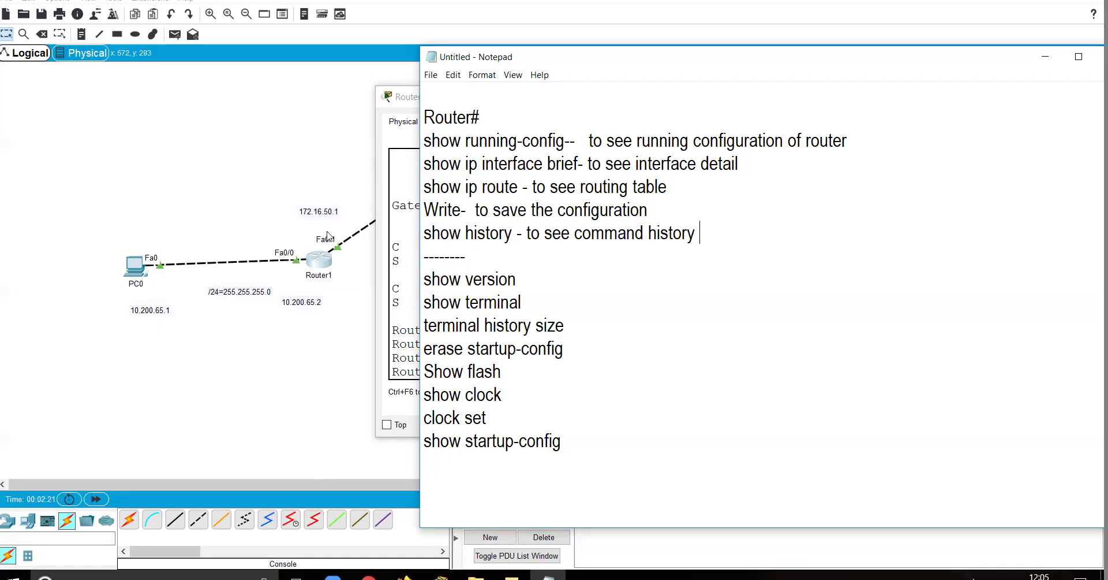
Return to Router1's command line in Packet Tracer and run "show history".
click(386, 257)
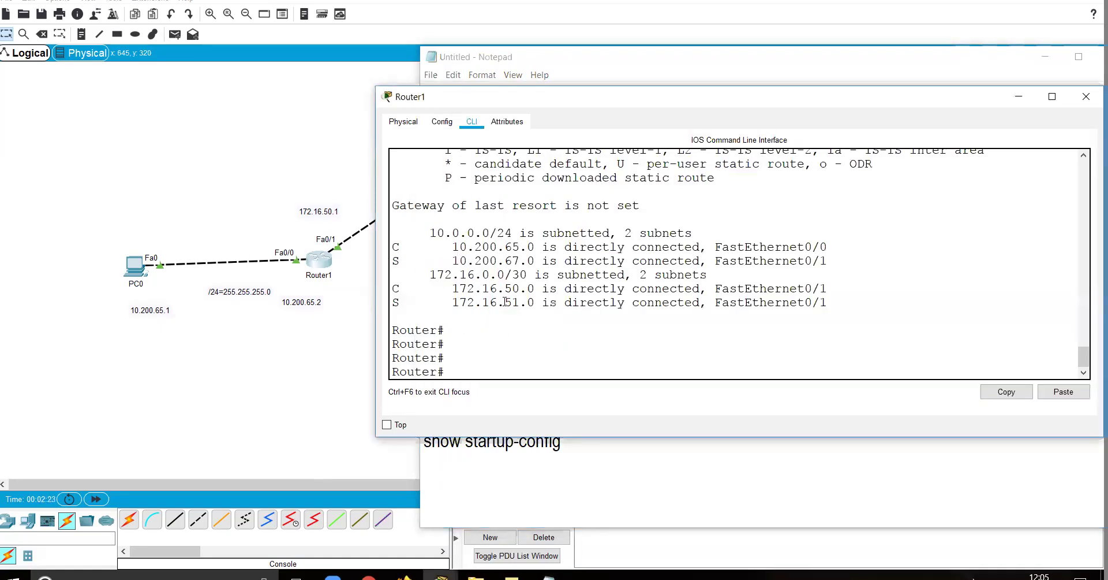
text(sho)
key(Tab)
text(hi)
key(Tab)
key(Return)
key(Return)
key(Return)
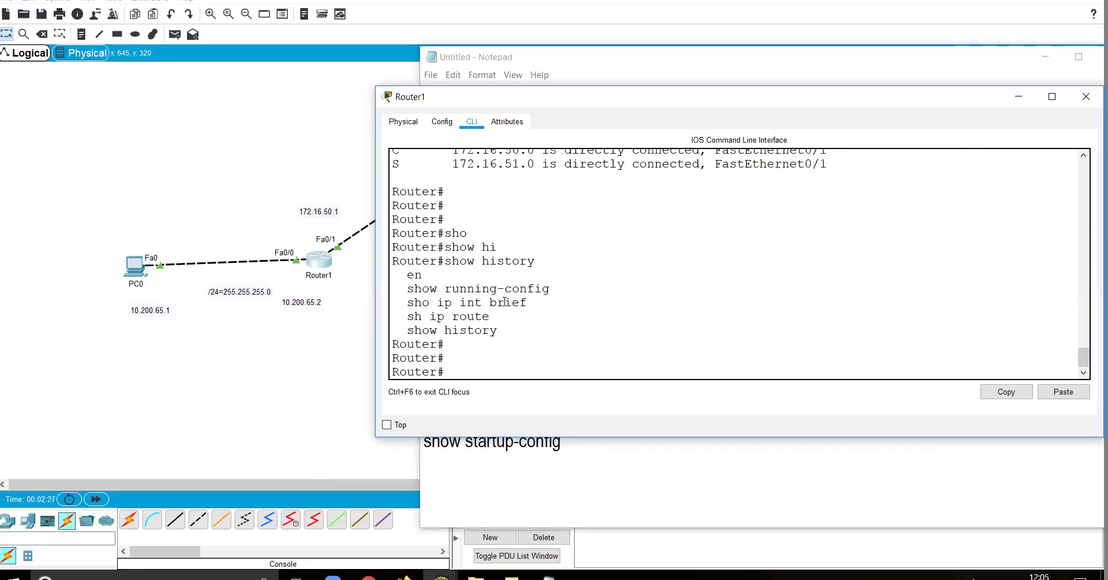
Go through the commands listed in Router1's history, and revisit the show history line in the Notepad notes.
drag(407, 264, 528, 291)
click(447, 290)
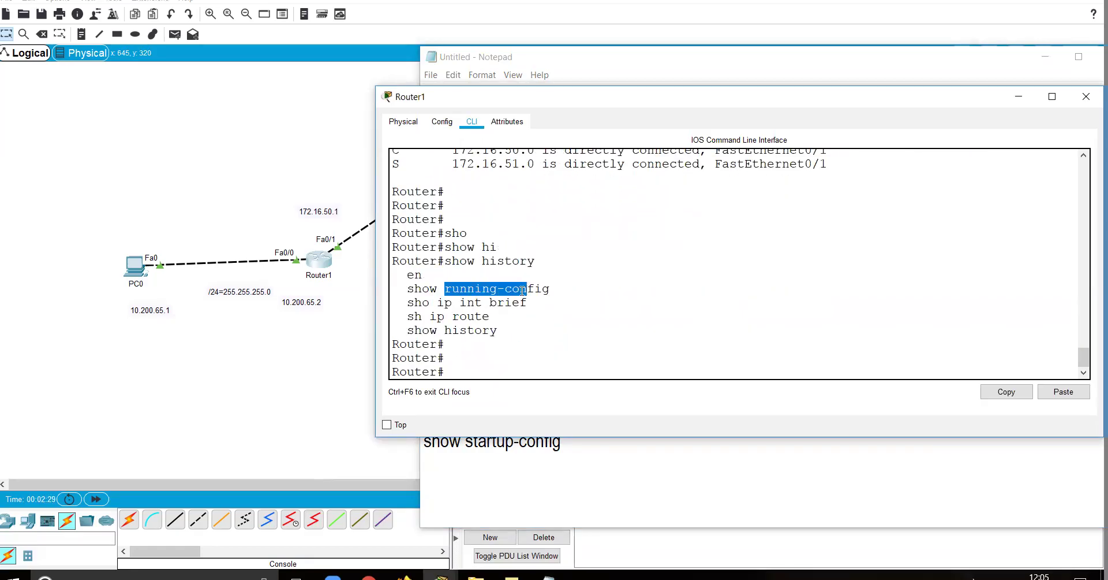
drag(422, 302, 521, 302)
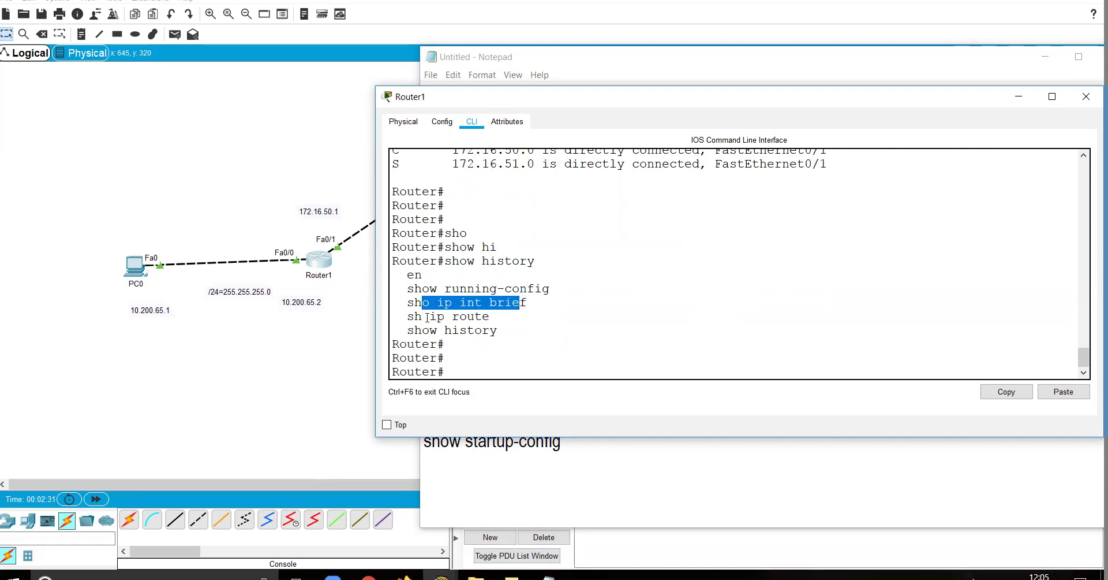
drag(429, 316, 500, 316)
drag(438, 330, 506, 330)
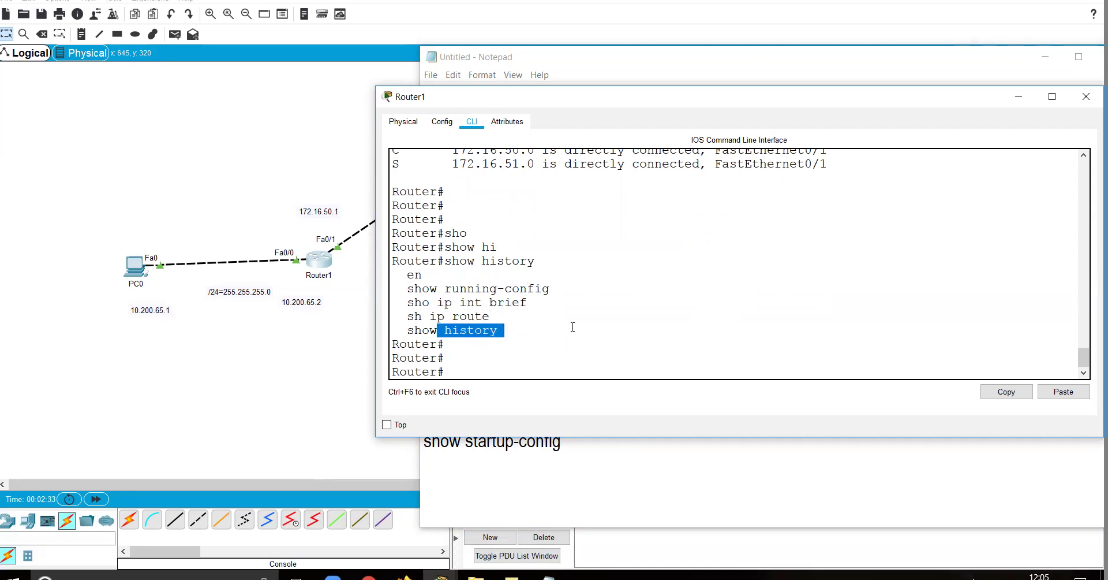
click(573, 326)
click(499, 441)
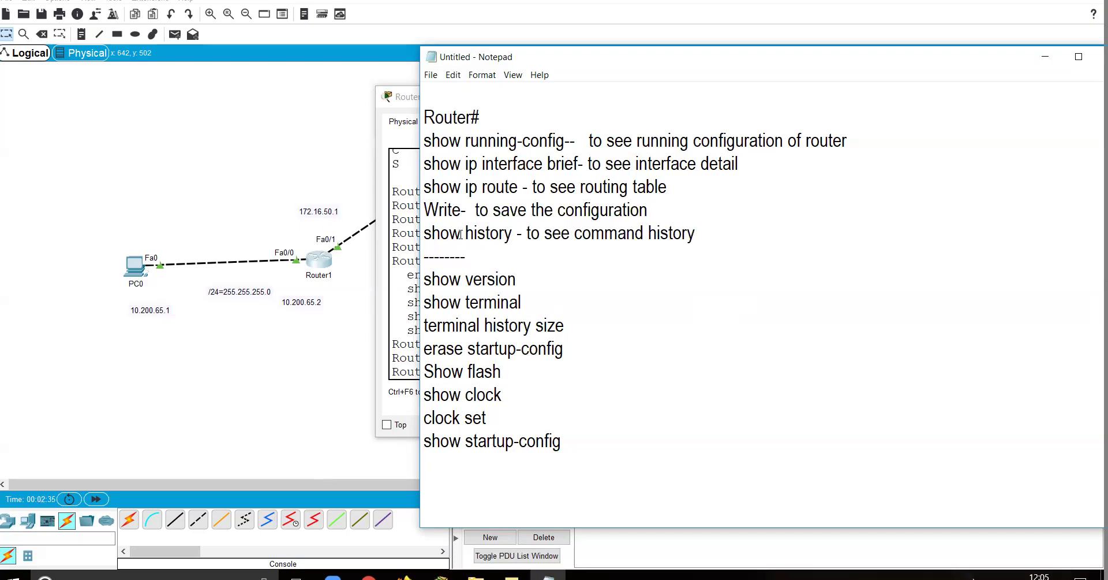
drag(423, 233, 525, 245)
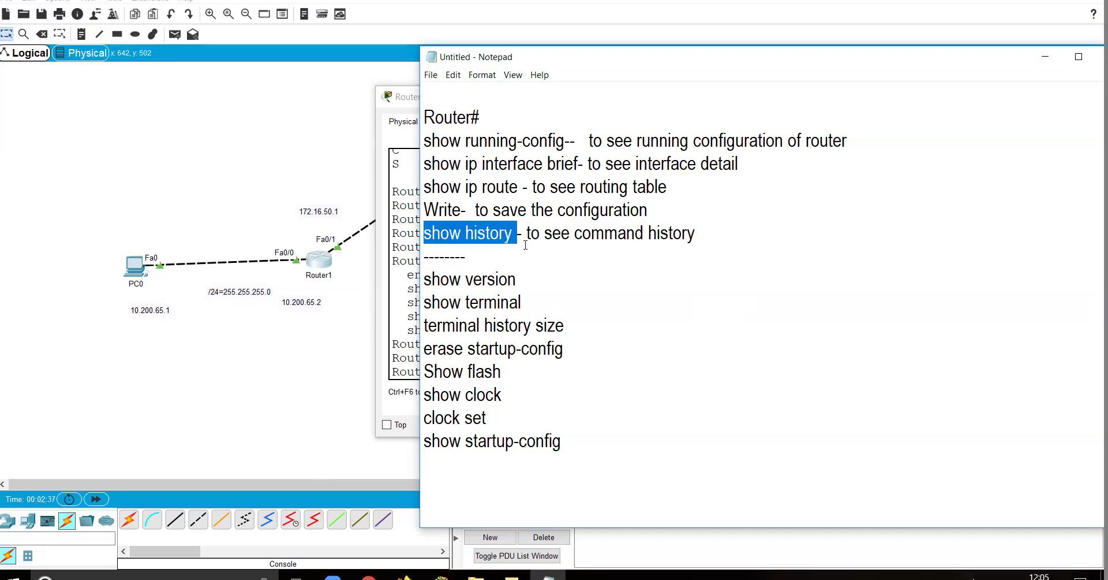
click(549, 250)
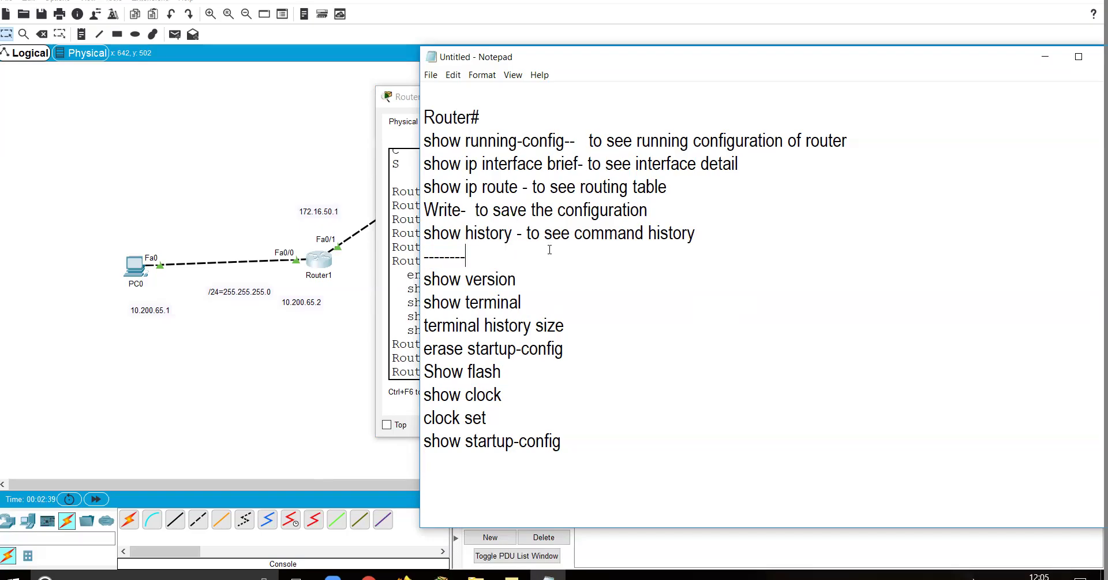
Annotate the show terminal line in Notepad with "- to see history size".
click(406, 278)
drag(407, 272, 498, 317)
click(589, 349)
click(527, 445)
text(to see history size)
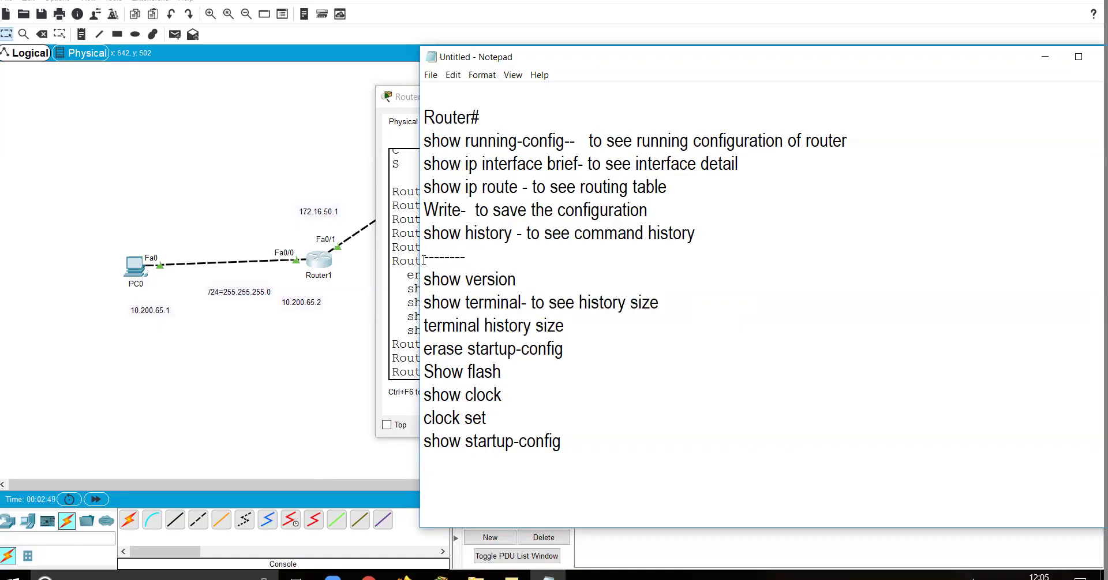
Switch to Router1's command line, run "sh terminal", examine the history size line and leave the paged output.
click(409, 249)
text(sh ter)
key(Tab)
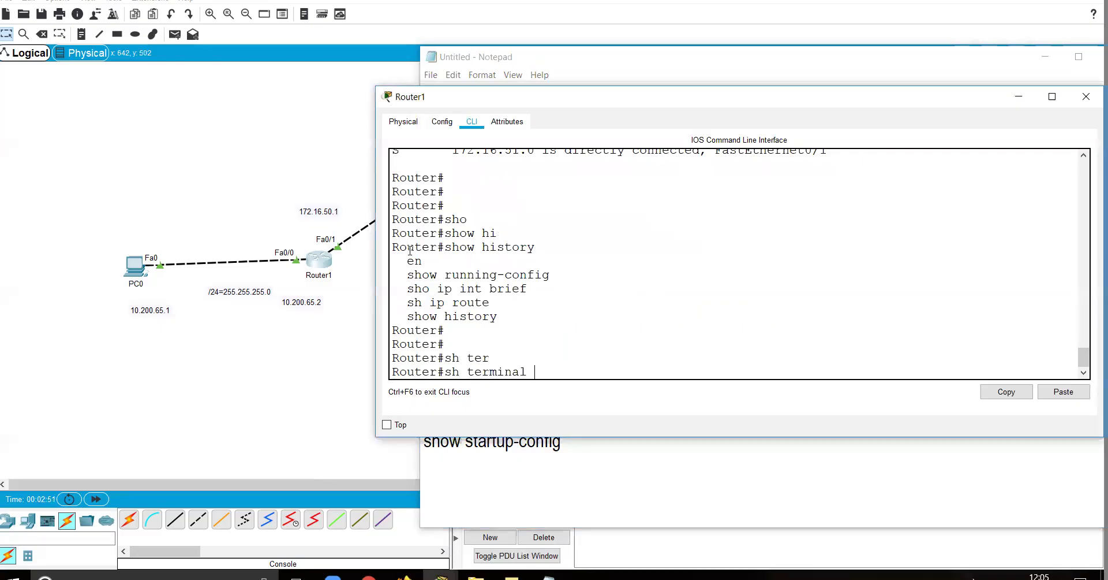
key(Return)
key(Return)
key(Return)
key(Return)
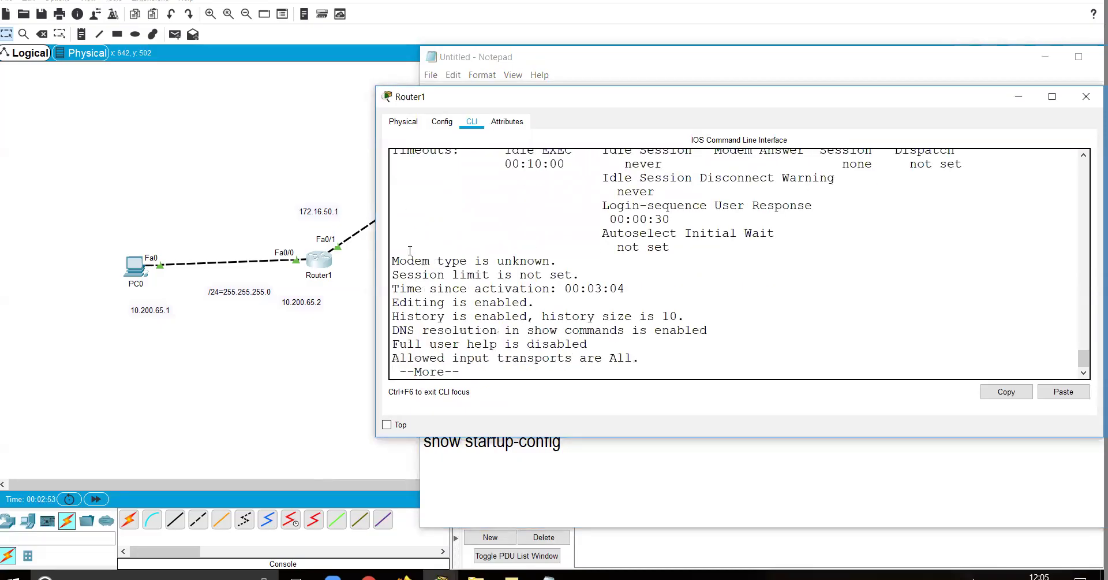
drag(391, 315, 688, 316)
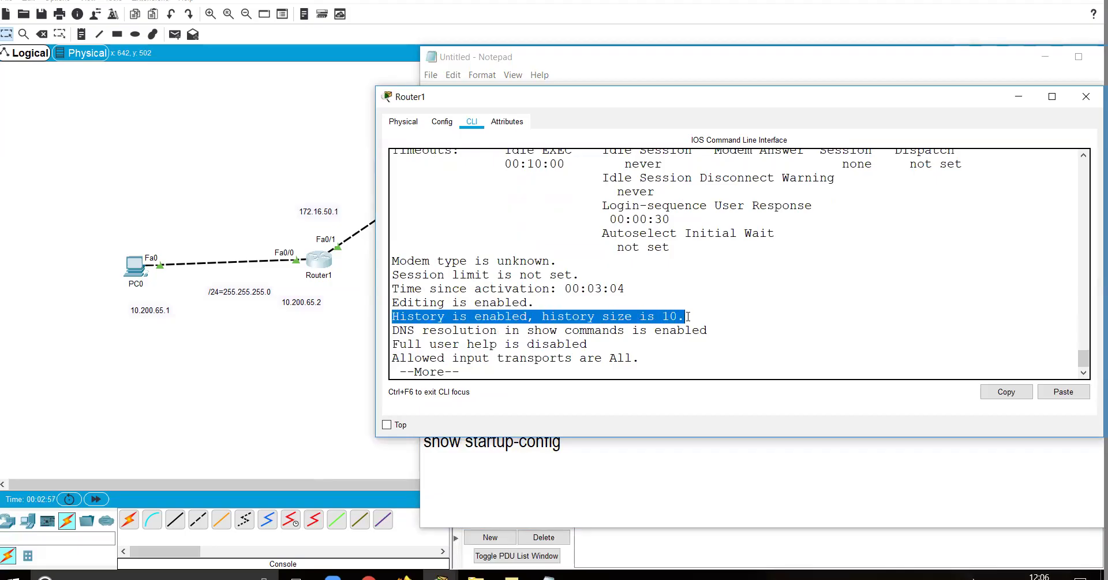
key(ctrl+c)
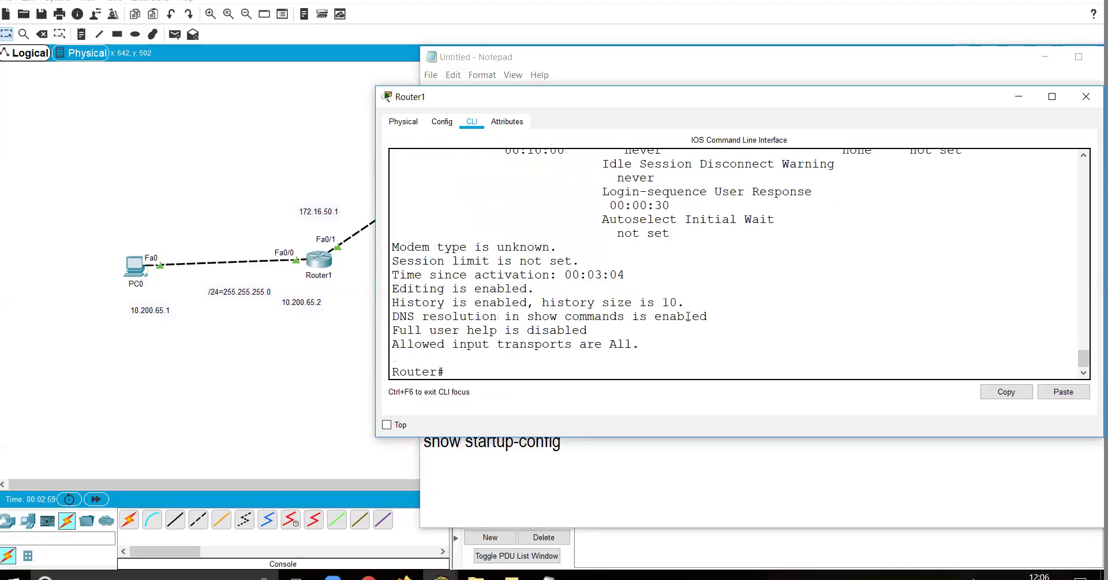
Query the accepted values for "terminal history size" on Router1 and set the size to 5.
drag(684, 302, 587, 306)
text(ter)
key(Tab)
key(Tab)
key(Tab)
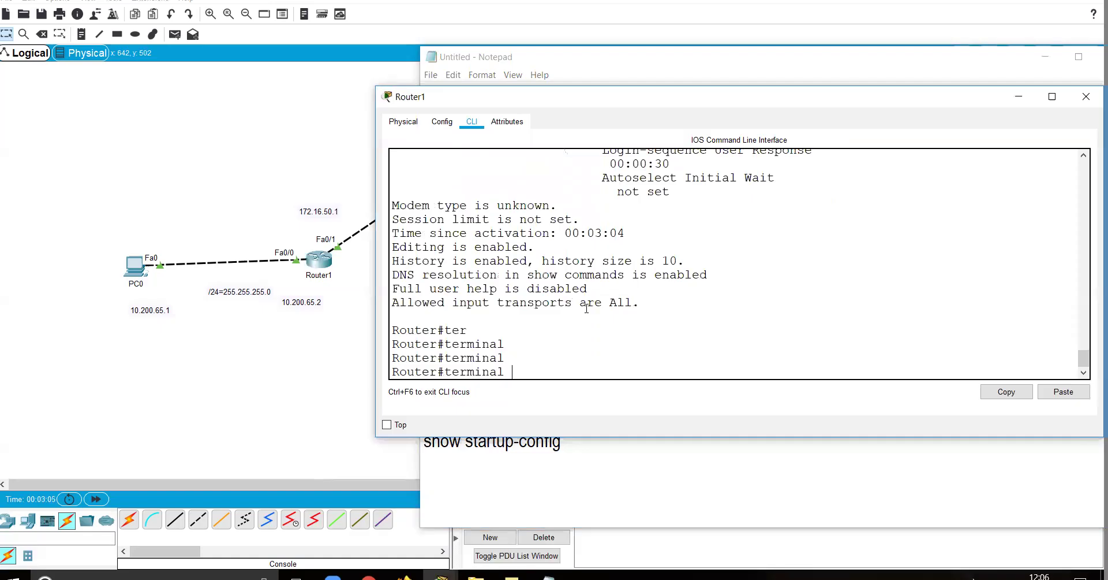
text(h)
key(Tab)
key(Tab)
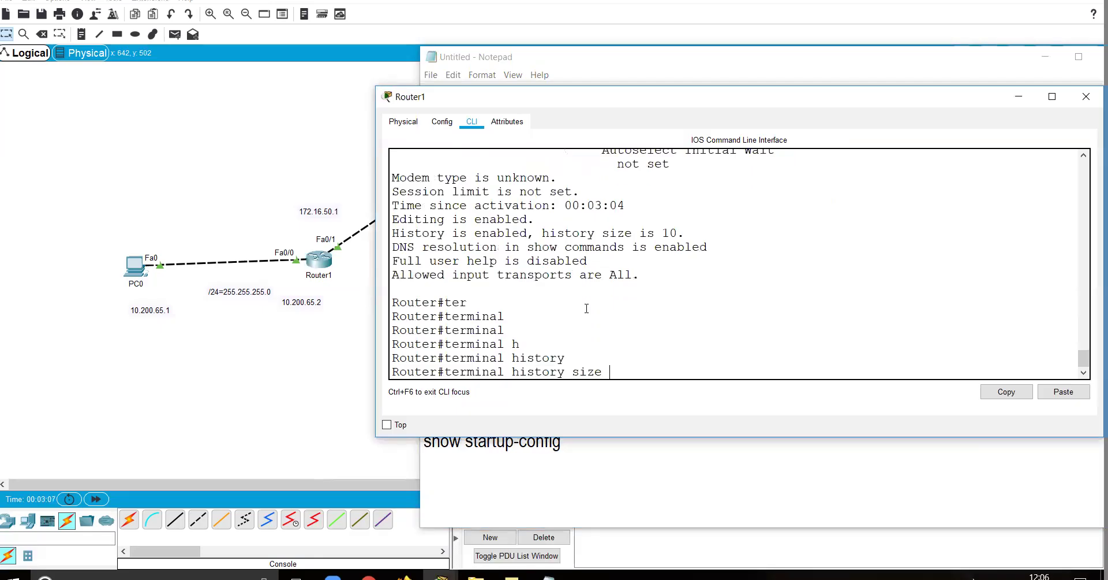
text(?)
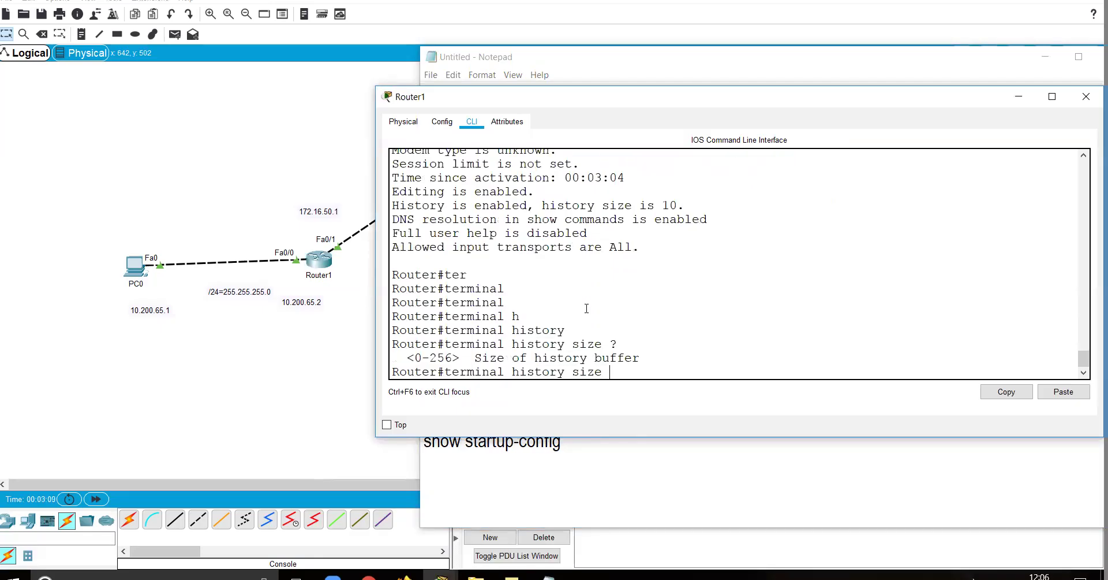
text(5)
key(Return)
key(Return)
key(Return)
Run "sh ter" on Router1 and check the history size line in the output.
text(sh etr)
key(Tab)
key(BackSpace)
key(BackSpace)
key(BackSpace)
text(ter)
key(Return)
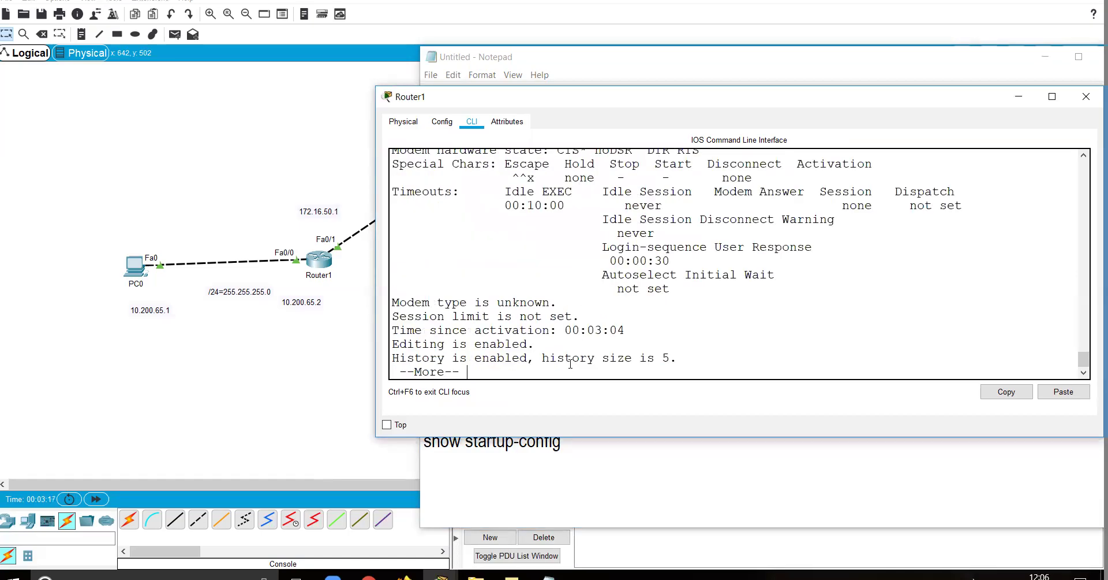
drag(570, 362, 689, 362)
click(689, 362)
Leave the terminal output, run "show history" and review the listed commands.
text(qsho)
key(Tab)
text(hi)
key(Tab)
key(Return)
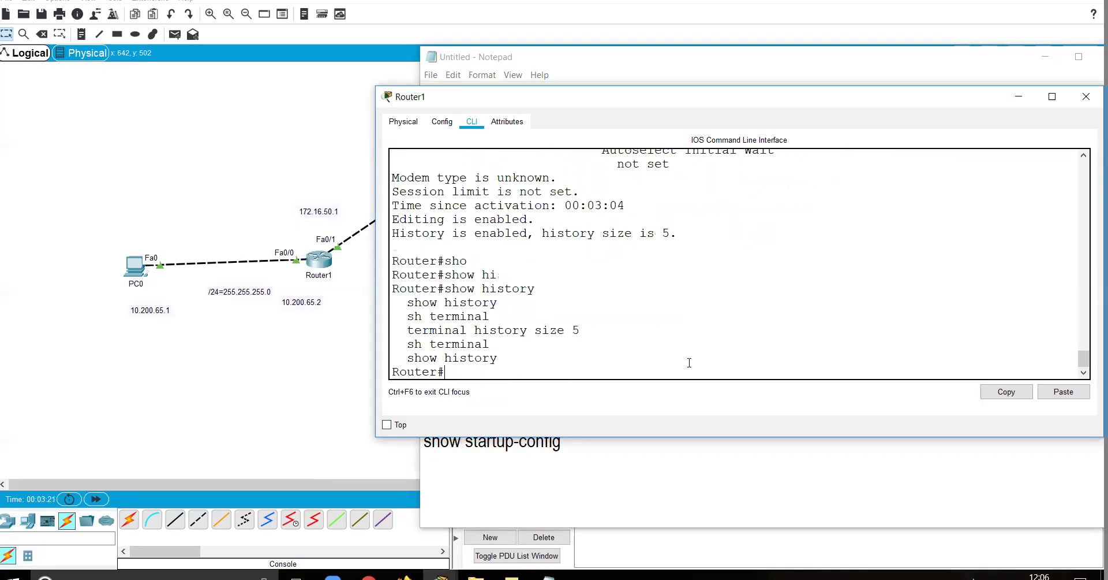
drag(406, 309, 504, 357)
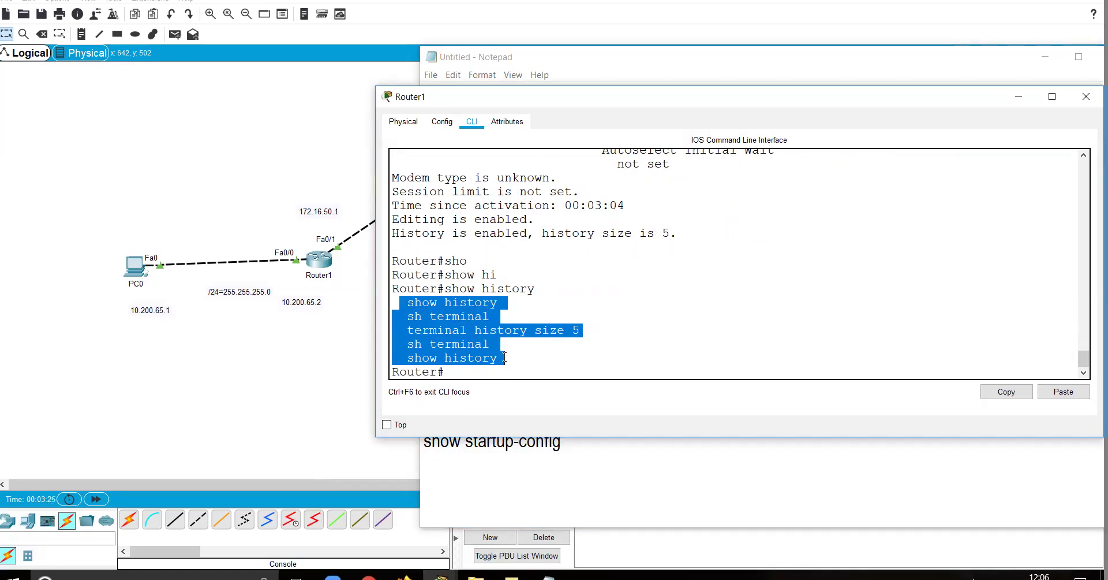
Review the terminal and version lines in the Notepad notes, and run "show ver" on Router1.
click(1068, 462)
drag(571, 332, 422, 301)
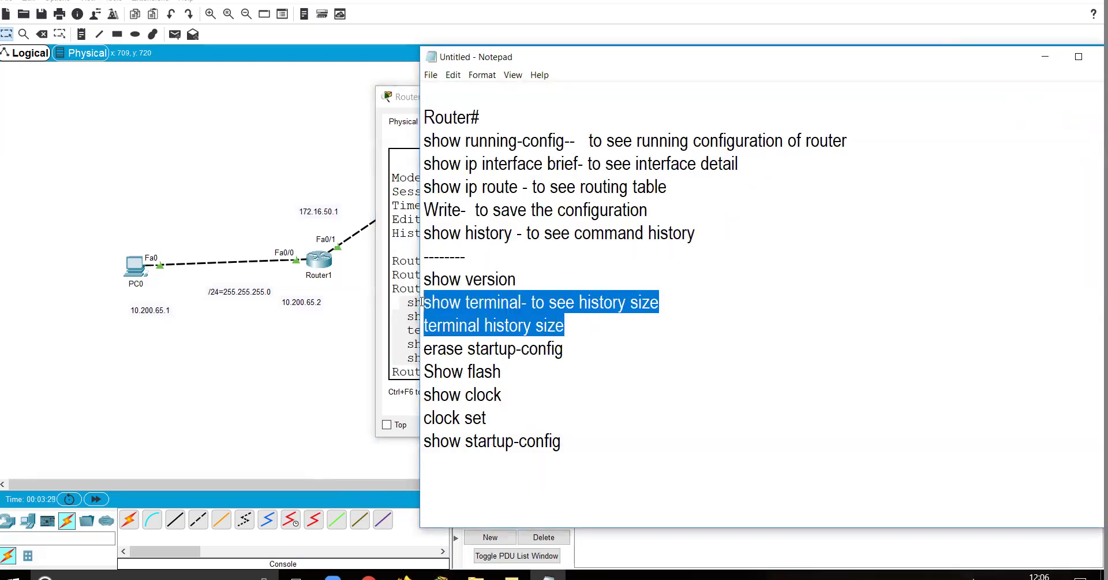
click(524, 325)
drag(517, 279, 466, 279)
click(402, 219)
text(sho)
key(Tab)
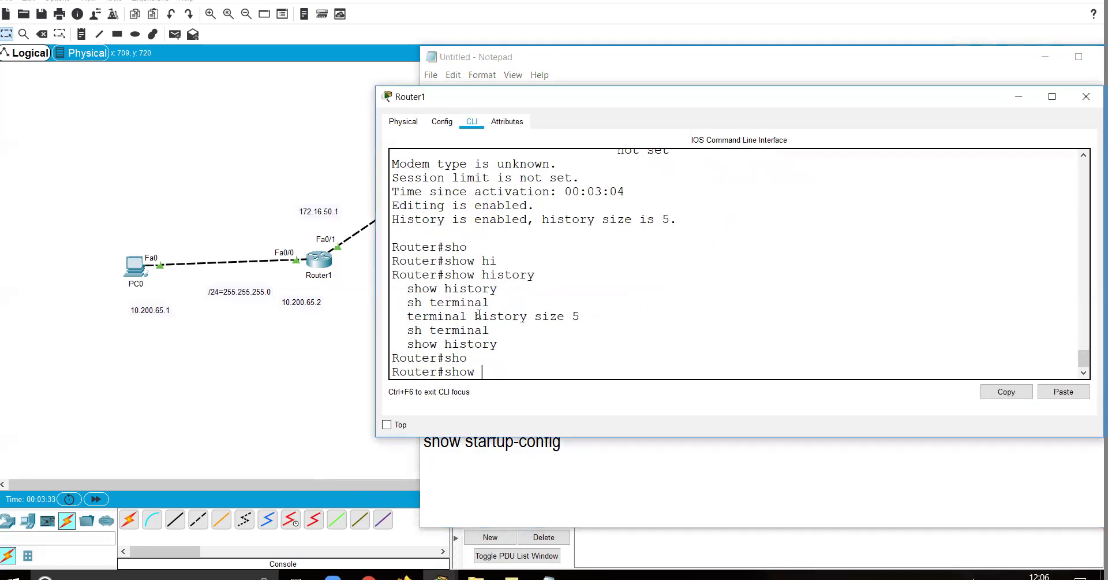
text(ver)
key(Return)
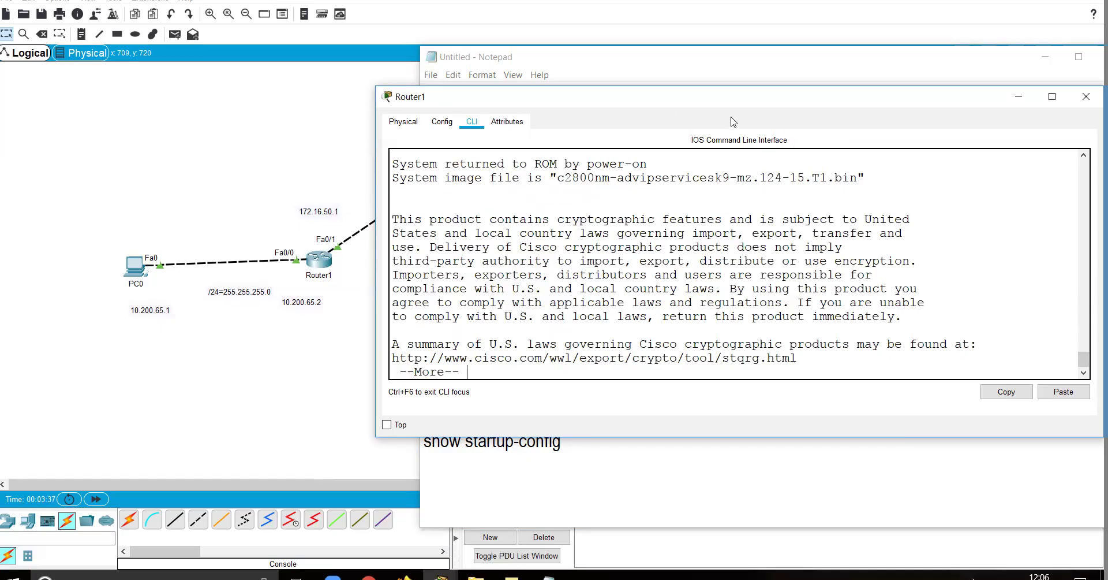
Maximize the Router1 window and examine the software, copyright and system image lines of the version output.
double_click(732, 99)
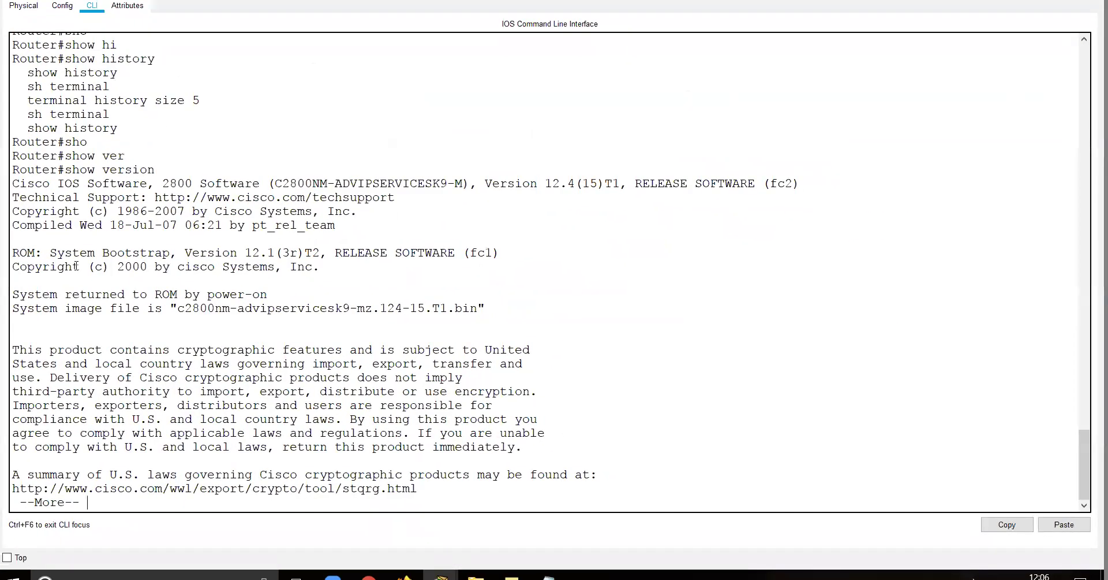
drag(18, 182, 171, 183)
click(191, 183)
click(112, 214)
drag(80, 212, 177, 212)
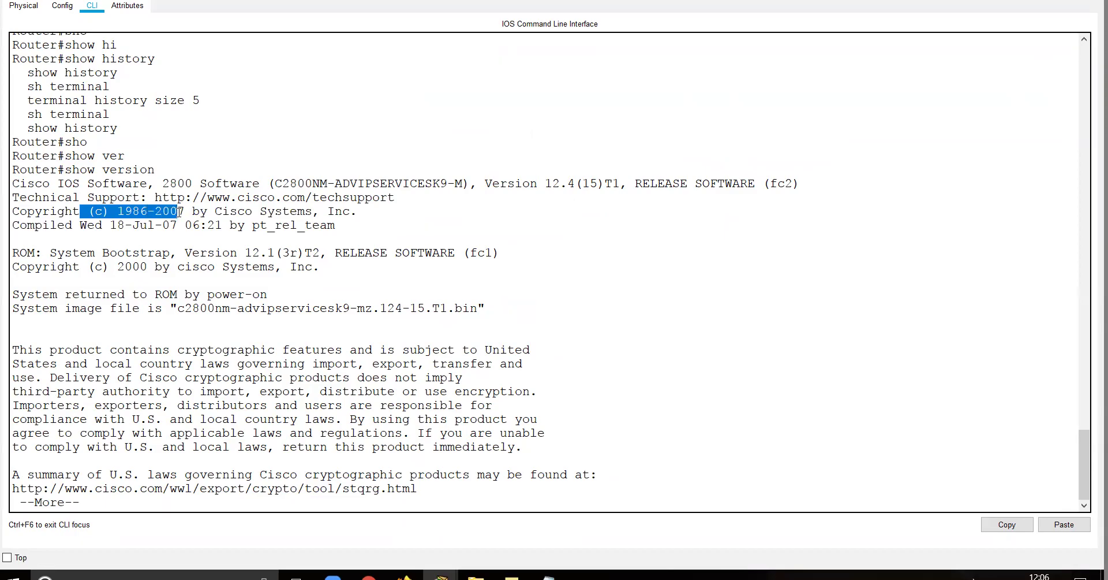
click(133, 210)
drag(191, 211, 230, 225)
click(147, 282)
click(271, 312)
Page through the rest of the version output and examine its interface and flash memory lines.
key(Return)
key(Return)
key(Return)
key(Return)
key(Return)
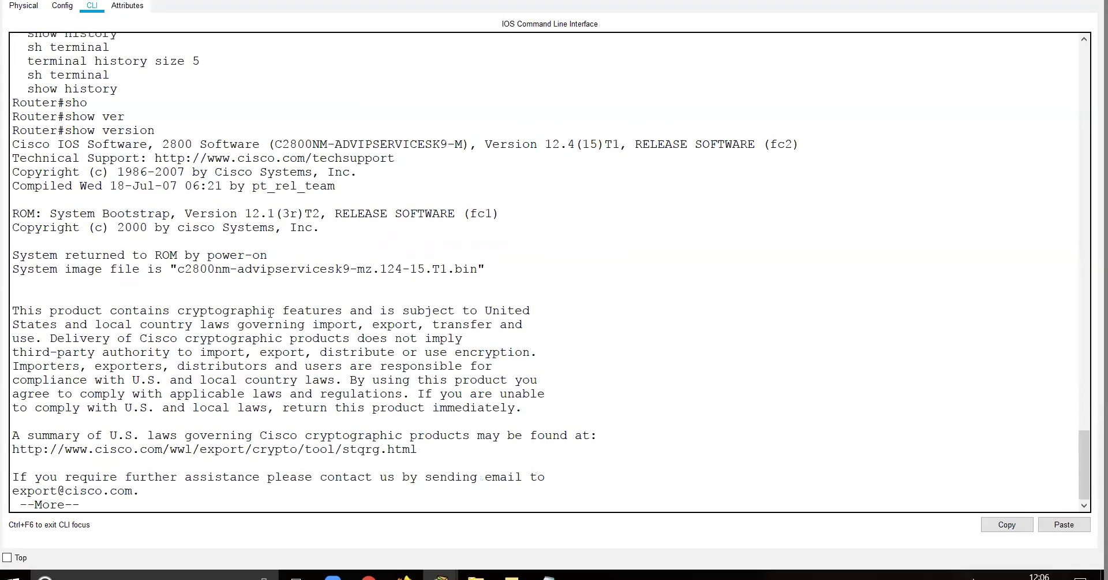
key(Return)
key(Return)
key(Return)
key(Return)
key(Return)
key(Return)
key(Return)
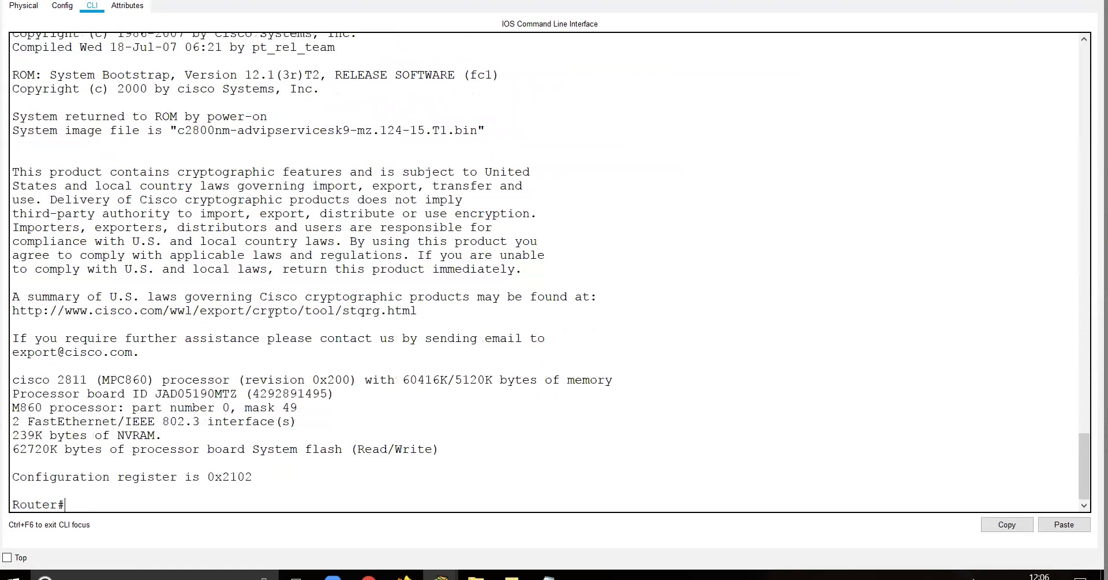
drag(154, 421, 12, 421)
drag(72, 449, 444, 450)
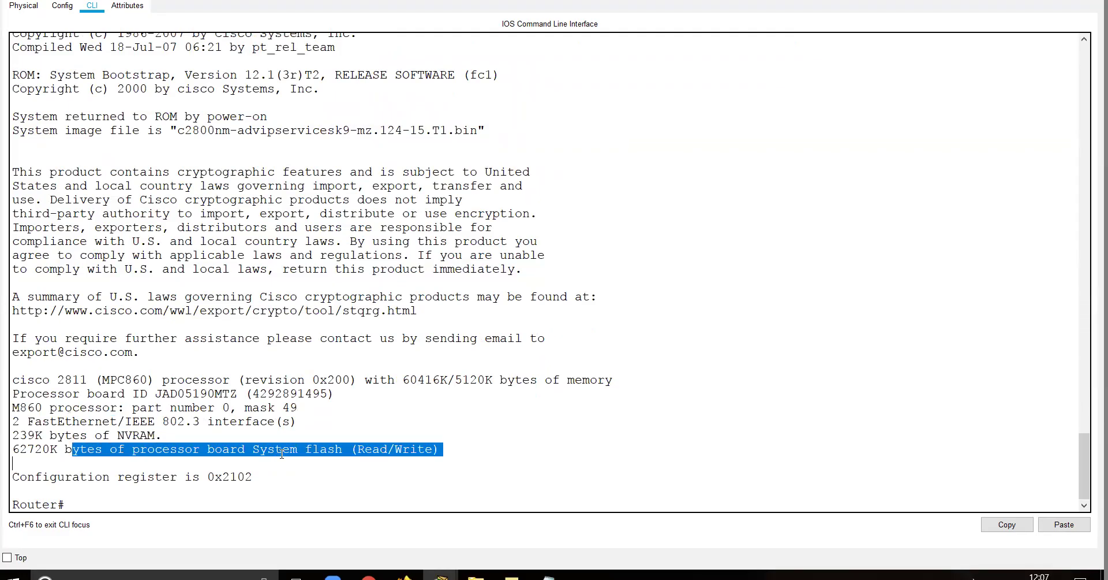
click(282, 454)
key(Return)
key(Return)
key(Return)
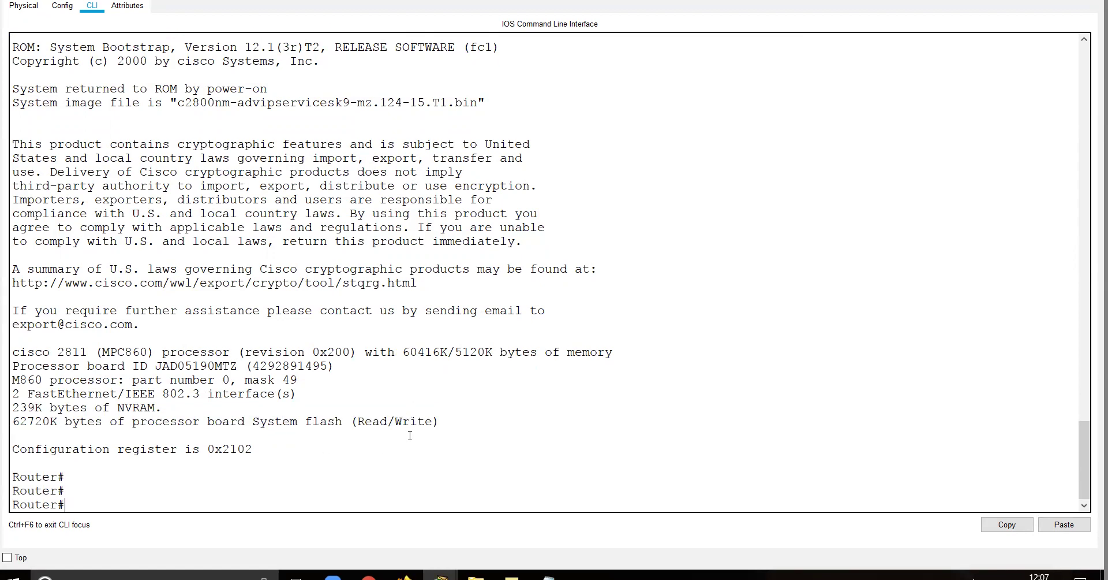
click(547, 575)
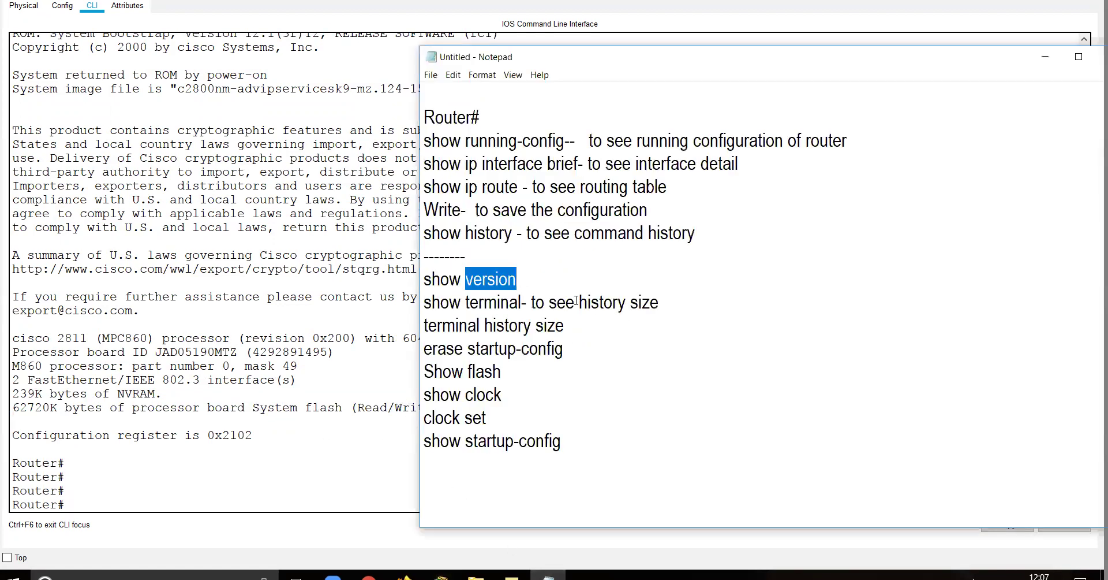
click(552, 301)
drag(583, 356, 423, 349)
click(206, 393)
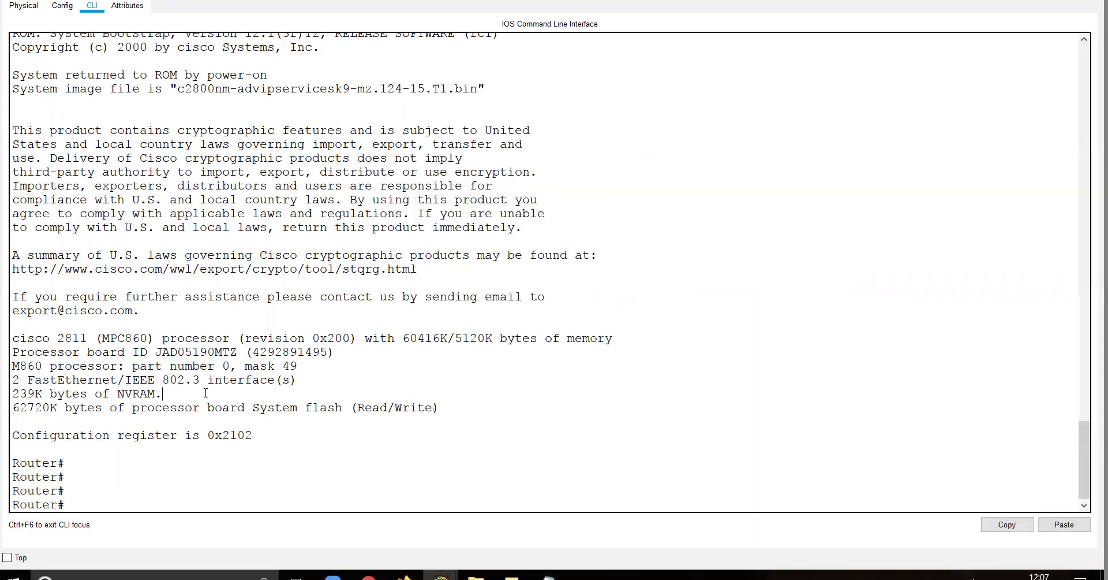
text(sh)
key(BackSpace)
key(BackSpace)
In the Notepad notes, move "show startup-config" directly below "terminal history size" and annotate it "-- to see the saved configua".
click(548, 576)
click(500, 349)
drag(575, 446, 425, 447)
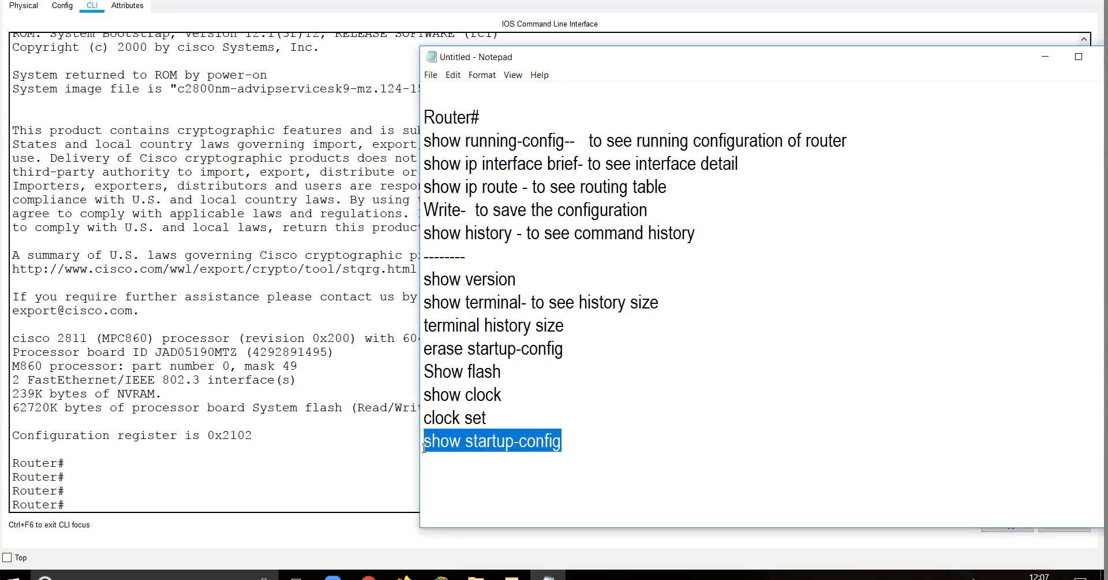
key(ctrl+x)
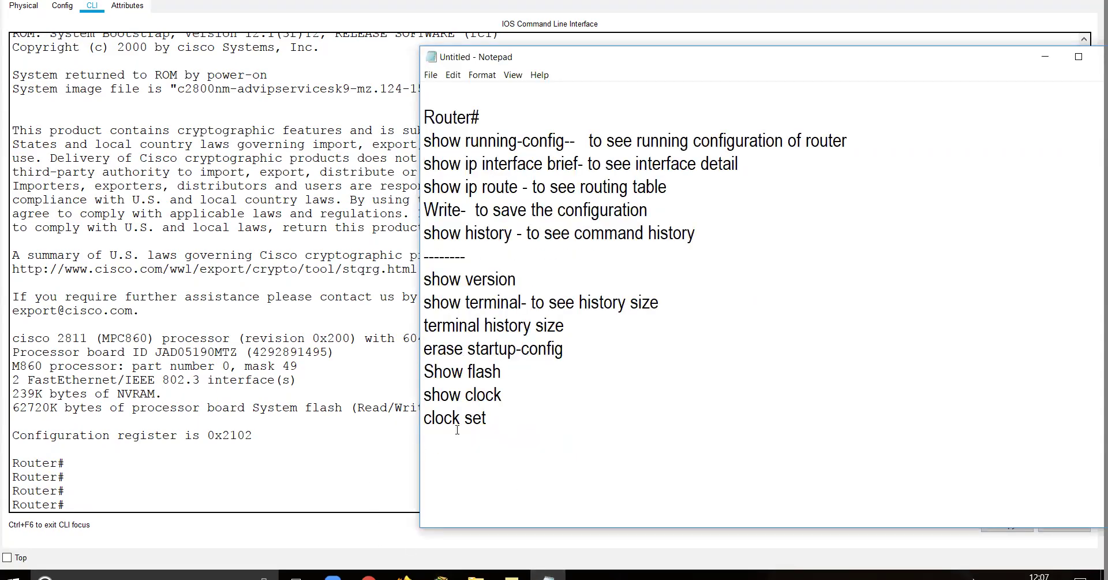
click(577, 333)
key(Return)
key(ctrl+v)
text(-- to see the saved configua)
key(Tab)
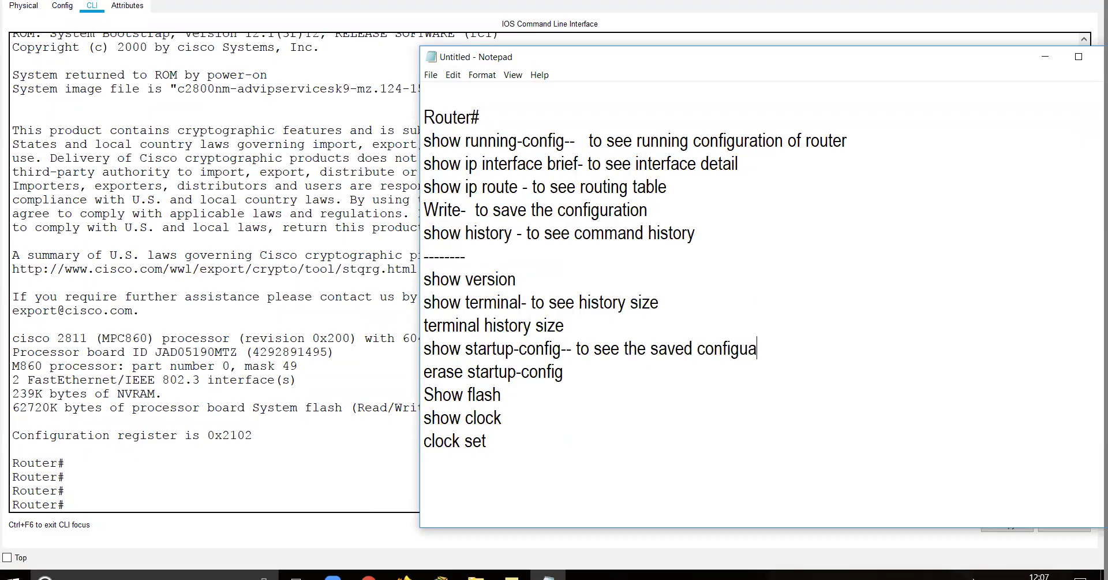
drag(560, 348, 430, 349)
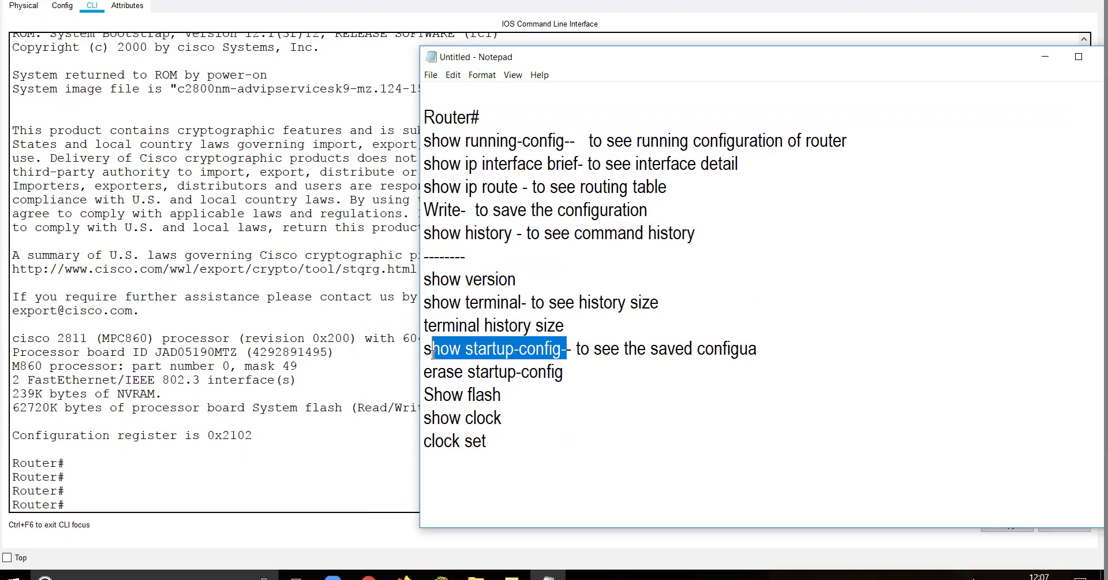
Run "show startup-config" at the Router1 prompt.
click(227, 290)
text(sta)
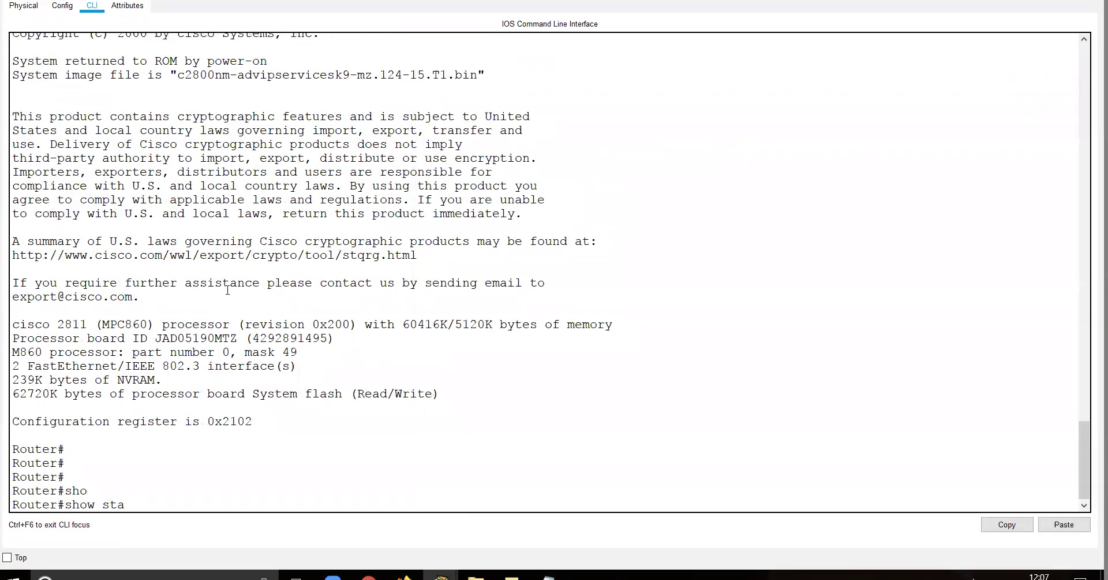
key(Tab)
text(r)
key(Tab)
key(Return)
Page through the saved configuration, examine its FastEthernet interface addresses against the noted command, and leave the output.
key(Return)
key(Return)
key(Return)
key(Return)
key(Return)
key(Return)
key(Return)
key(Return)
key(Return)
key(Return)
key(Return)
key(Return)
key(Return)
key(Return)
key(Return)
key(Return)
key(Return)
key(Return)
key(Return)
key(Return)
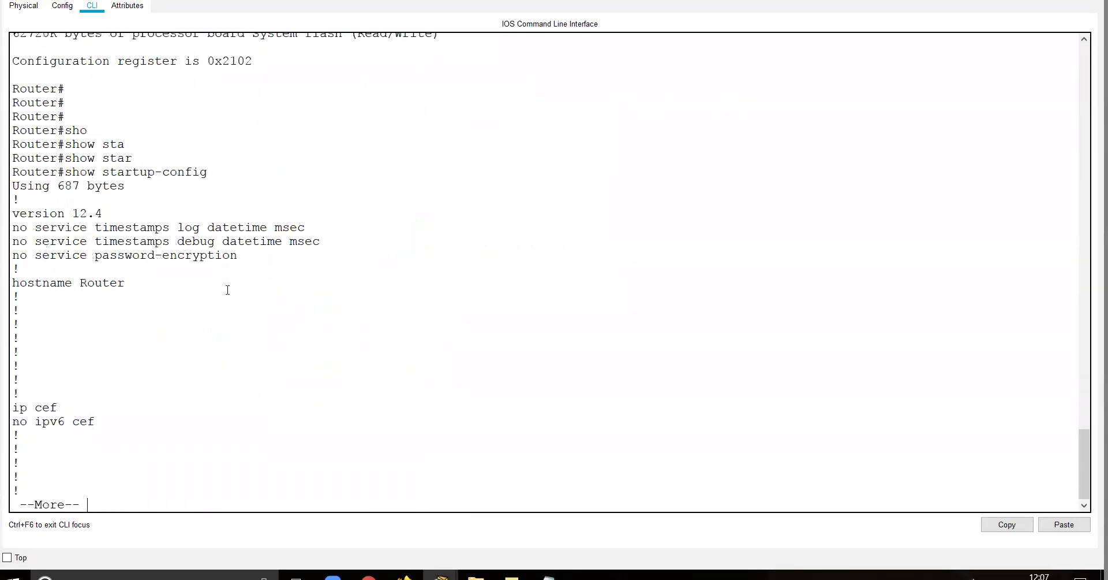
key(Return)
key(Return)
key(Return)
key(Return)
key(Return)
key(Return)
key(Return)
key(Return)
key(Return)
key(Return)
key(Return)
key(Return)
key(Return)
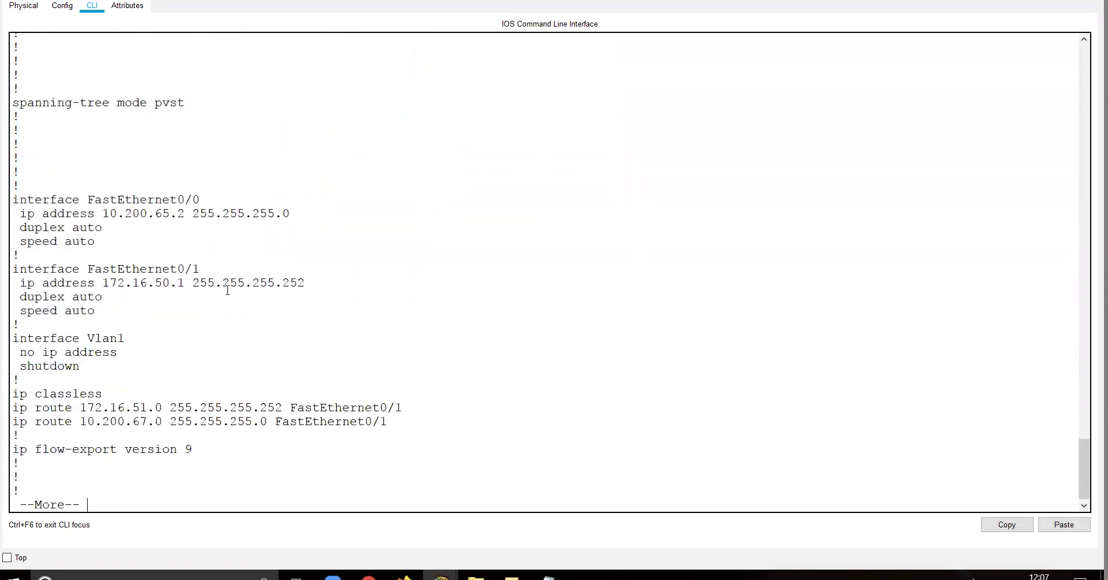
drag(306, 283, 20, 185)
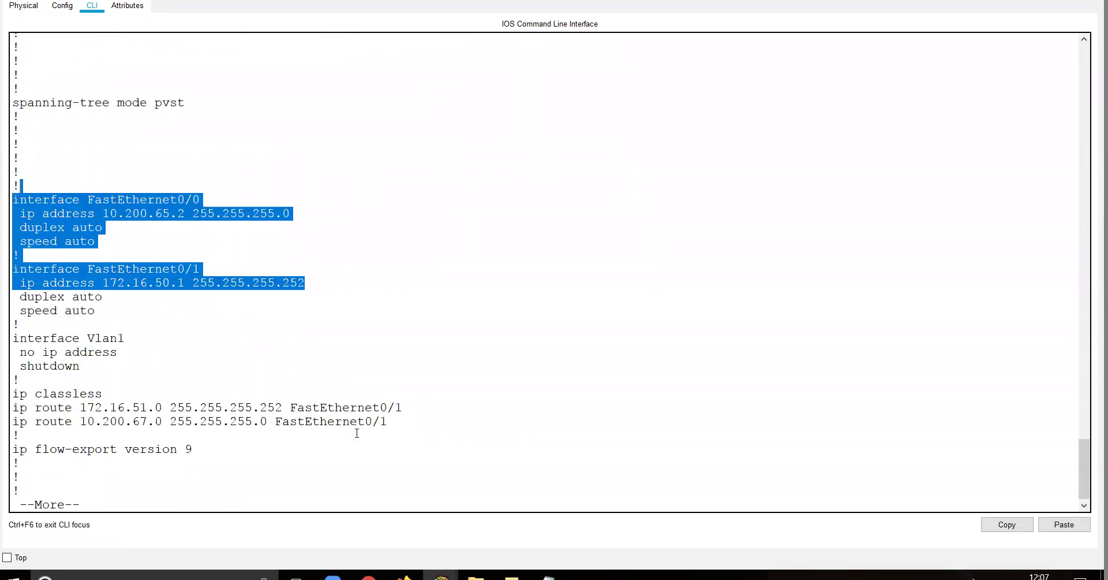
click(549, 575)
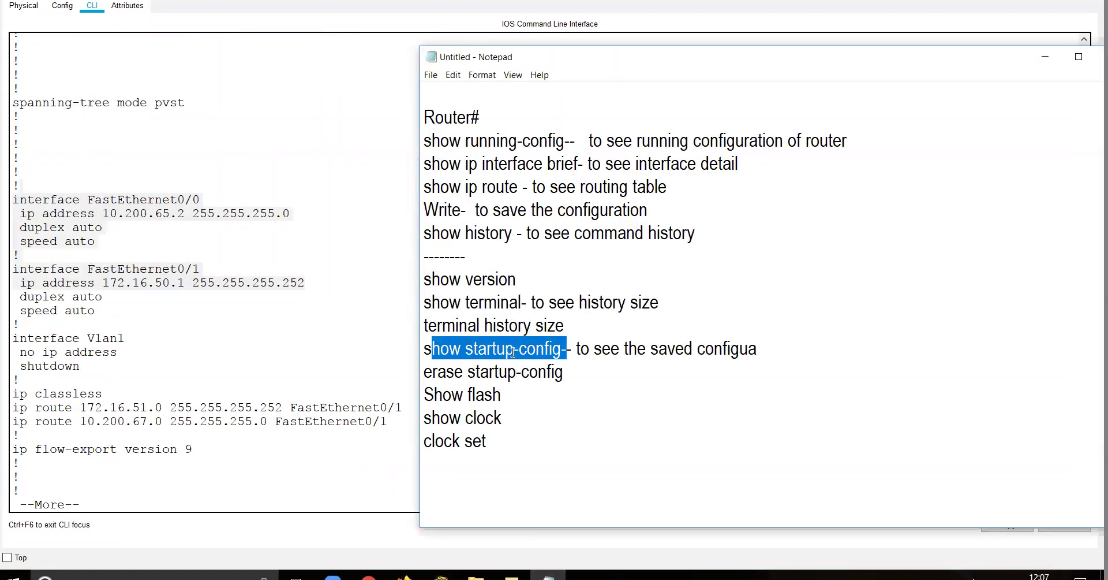
click(242, 290)
key(q)
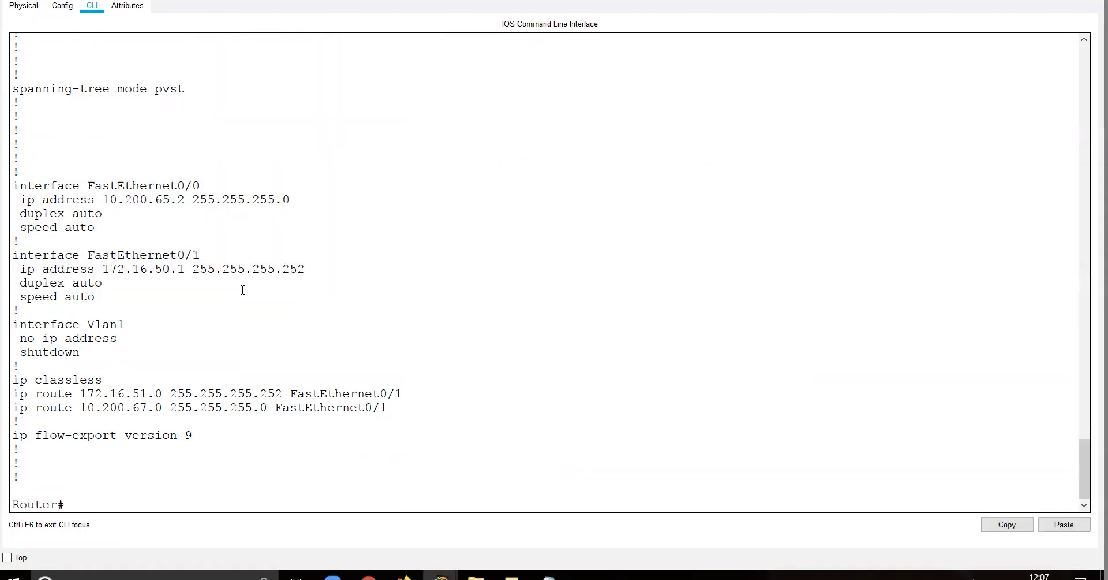
Run "erase startup-config" on Router1 and confirm erasing the NVRAM filesystem.
text(eras)
key(Tab)
text(st)
key(Tab)
key(Return)
key(Return)
Run "show startup-config" again to check the erasure, and highlight the erase command in the output.
text(sho)
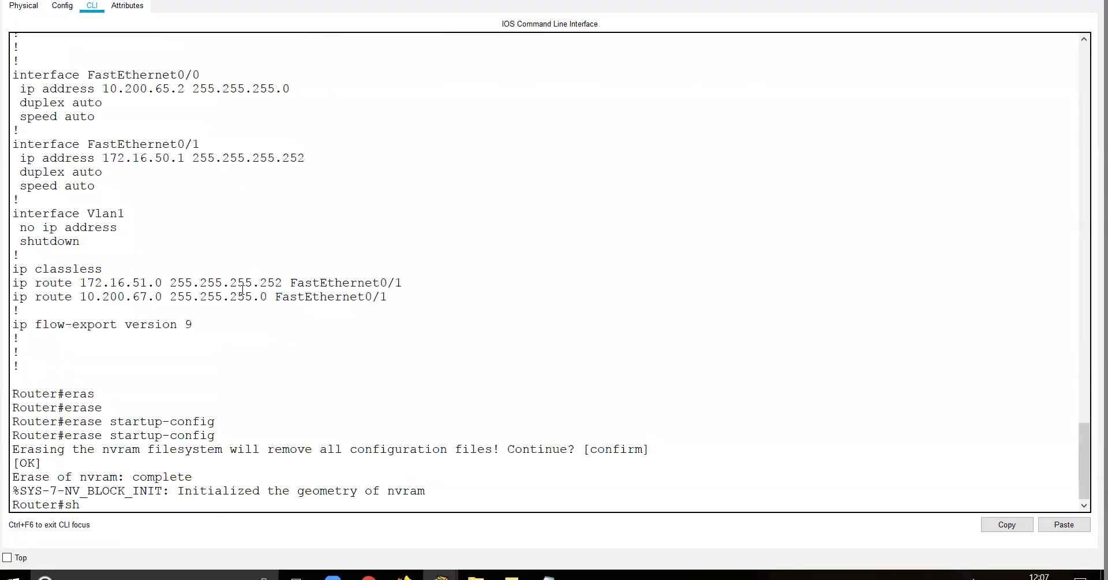
key(Tab)
text(sat)
key(BackSpace)
key(BackSpace)
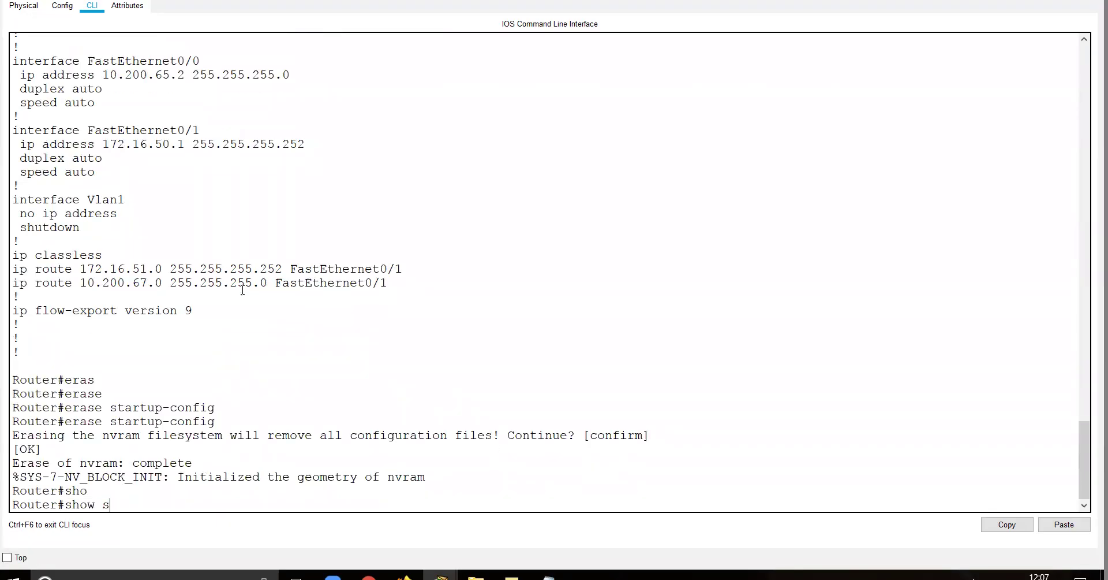
text(t)
key(Tab)
text(ar)
key(Tab)
key(Return)
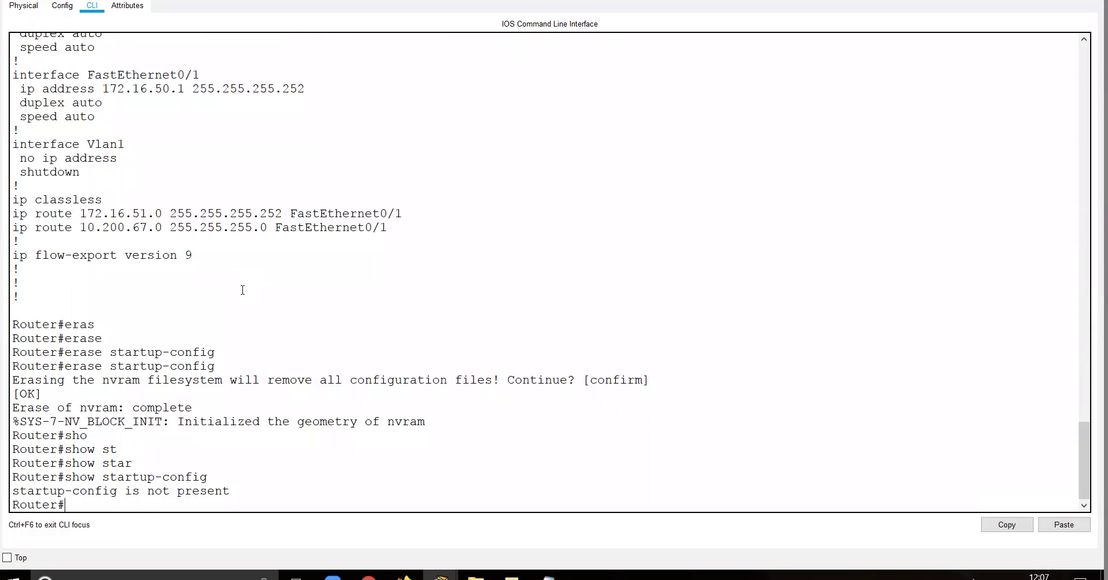
mouse_move(65, 366)
mouse_down()
mouse_move(224, 352)
mouse_move(263, 366)
mouse_up()
Reload Router1, confirm the reload, and return to the network topology.
text(relo)
key(Tab)
key(Return)
key(Return)
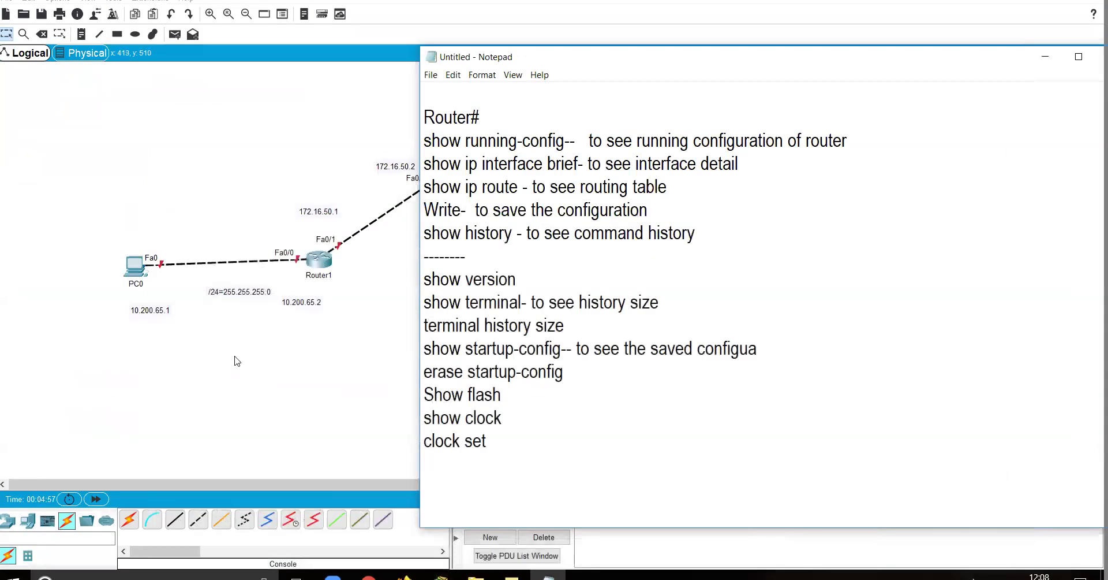
click(237, 358)
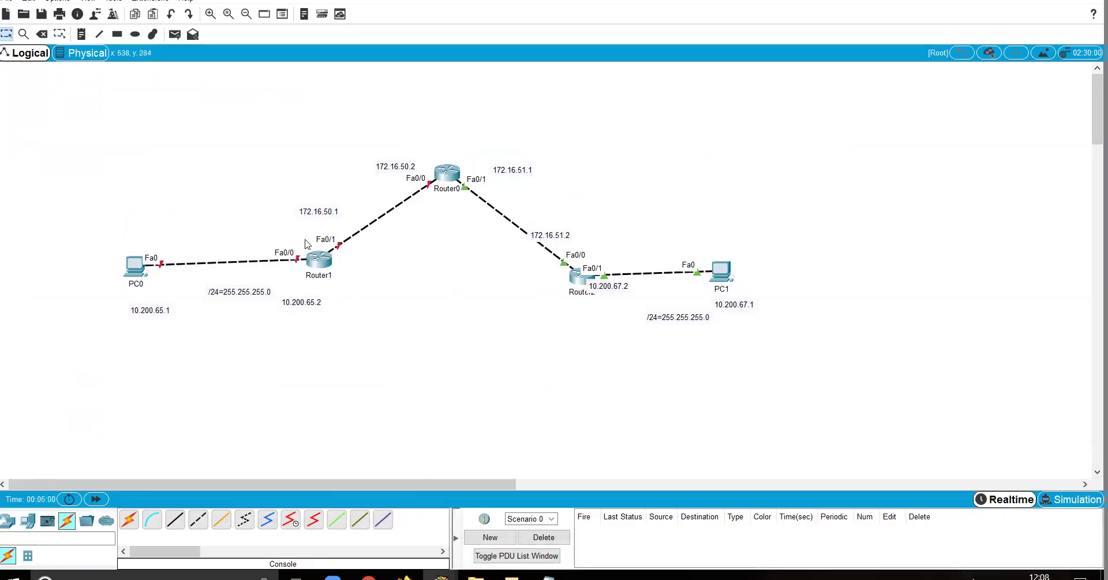
Reopen Router1's command line and answer "no" to the initial configuration dialog to reach the user prompt.
click(323, 266)
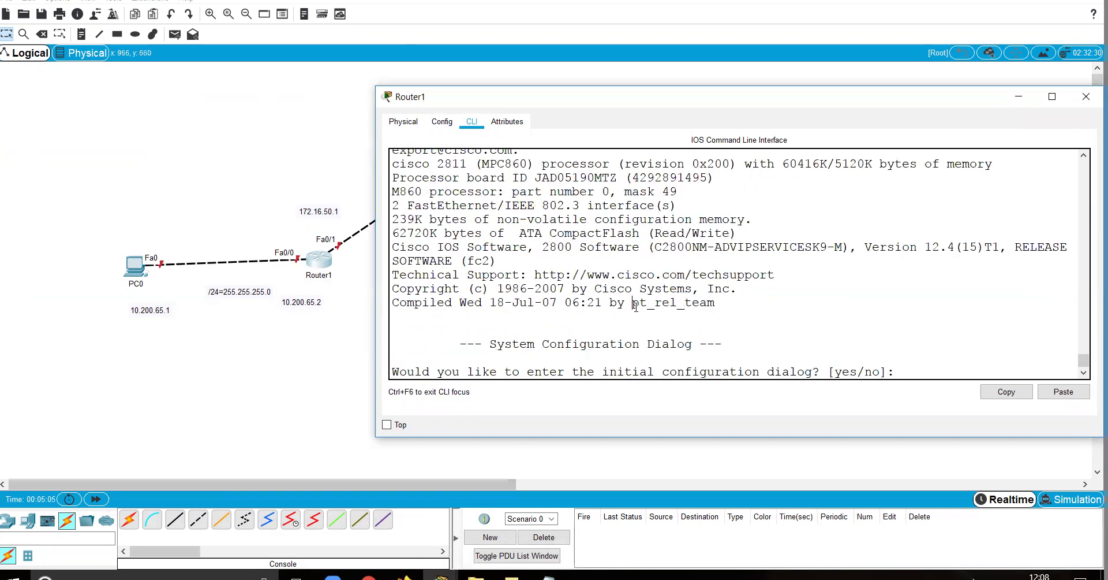
text(no)
key(Return)
key(Return)
key(Return)
key(Return)
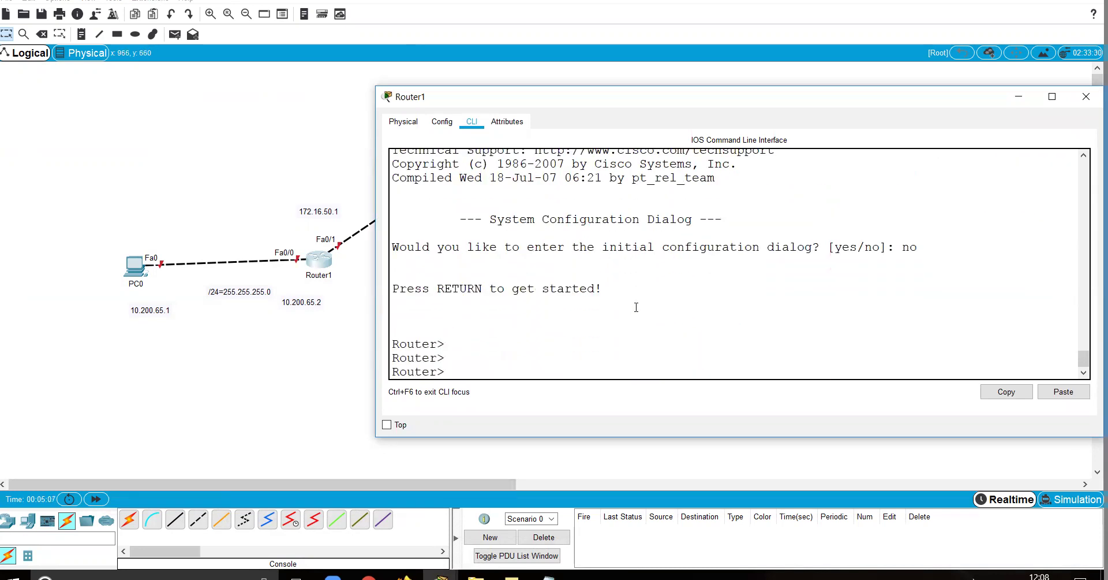
Review the startup-config lines in the Notepad notes, and enter enable mode on Router1.
click(323, 399)
click(548, 575)
mouse_move(566, 372)
mouse_down()
mouse_move(468, 372)
mouse_move(420, 322)
mouse_up()
click(321, 261)
text(en)
key(Return)
Run "sh flash:" on Router1 and examine the IOS image file in the flash directory.
text(sh fla)
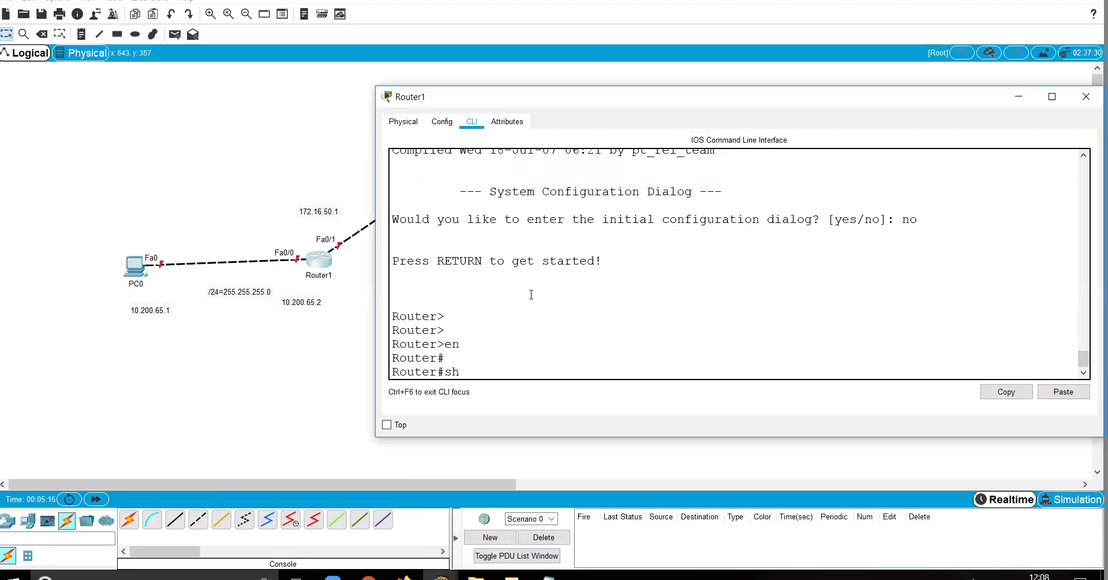
key(Tab)
key(Return)
key(Return)
key(Return)
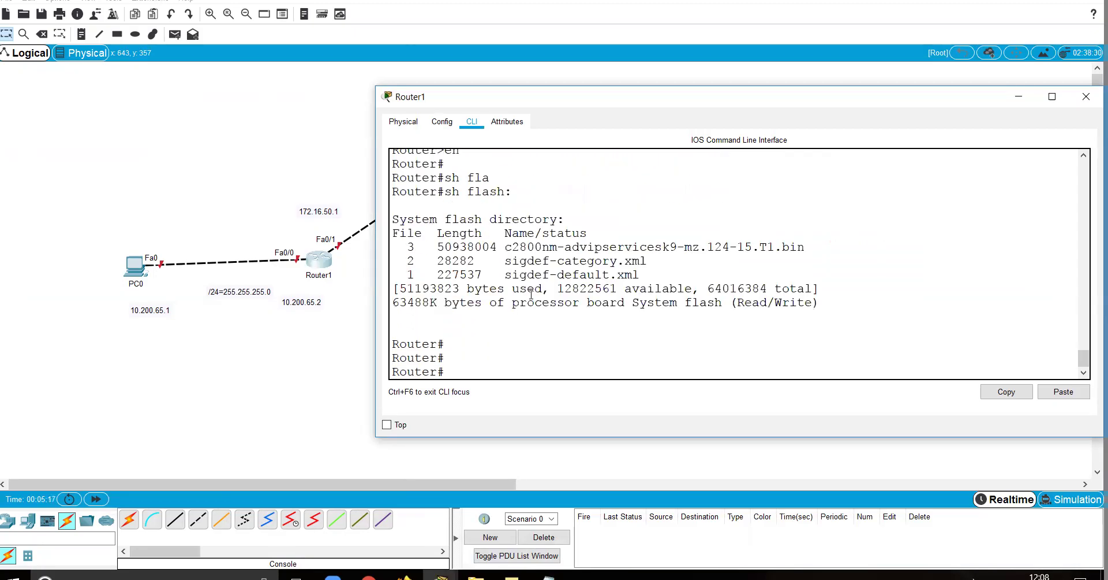
drag(434, 243, 505, 246)
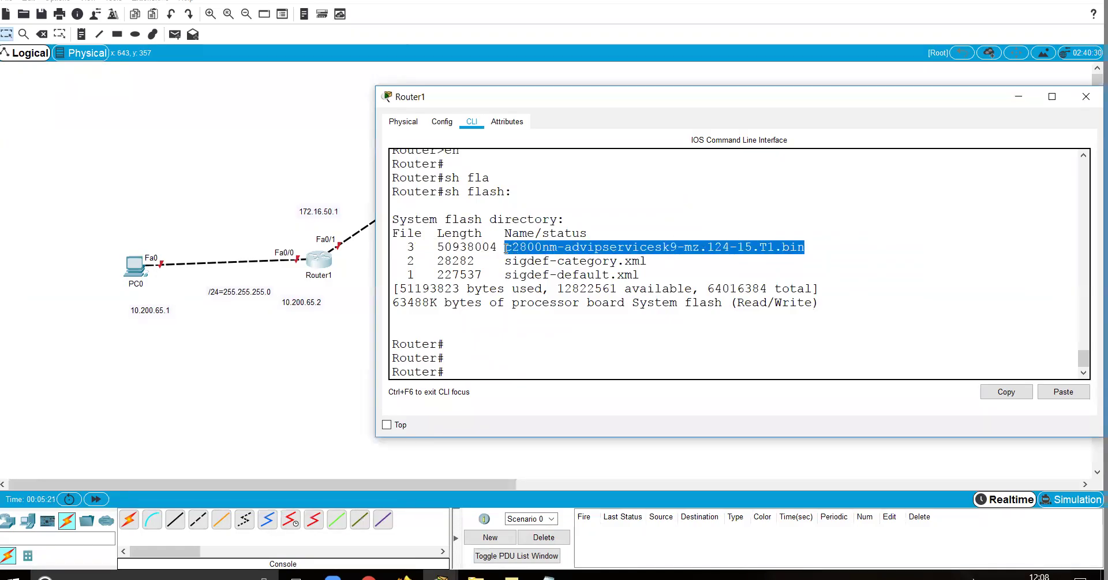
click(543, 306)
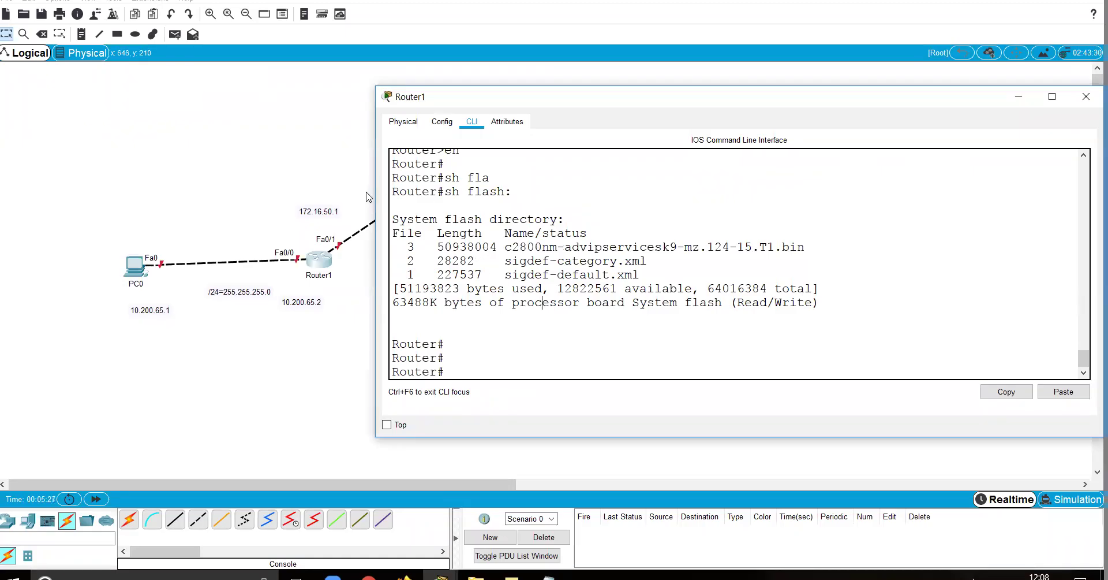
Switch to the Notepad notes and highlight the "Show flash" line.
click(334, 421)
click(549, 576)
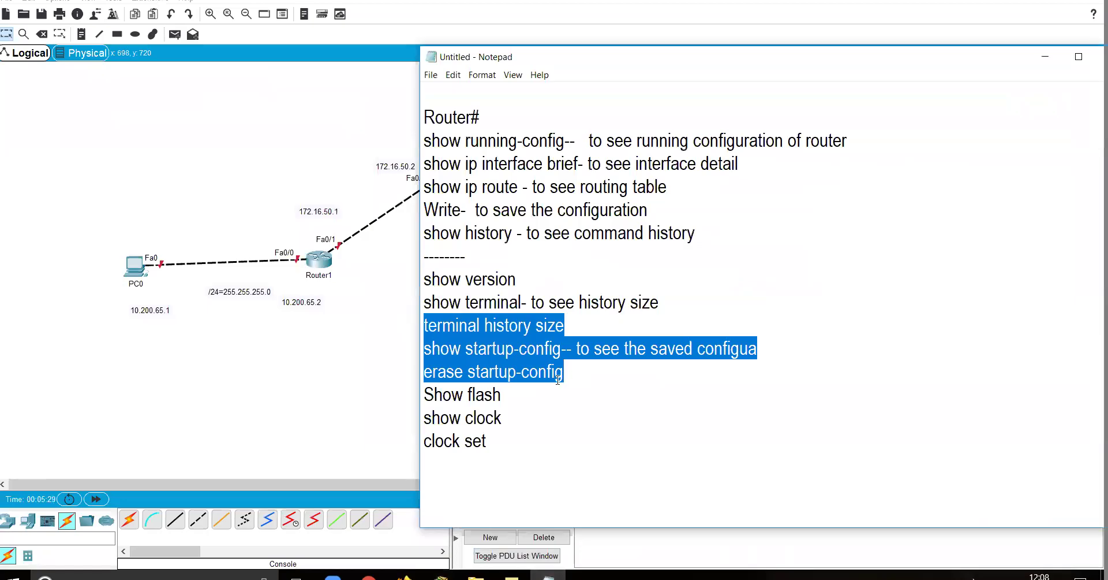
click(536, 386)
drag(502, 394, 424, 395)
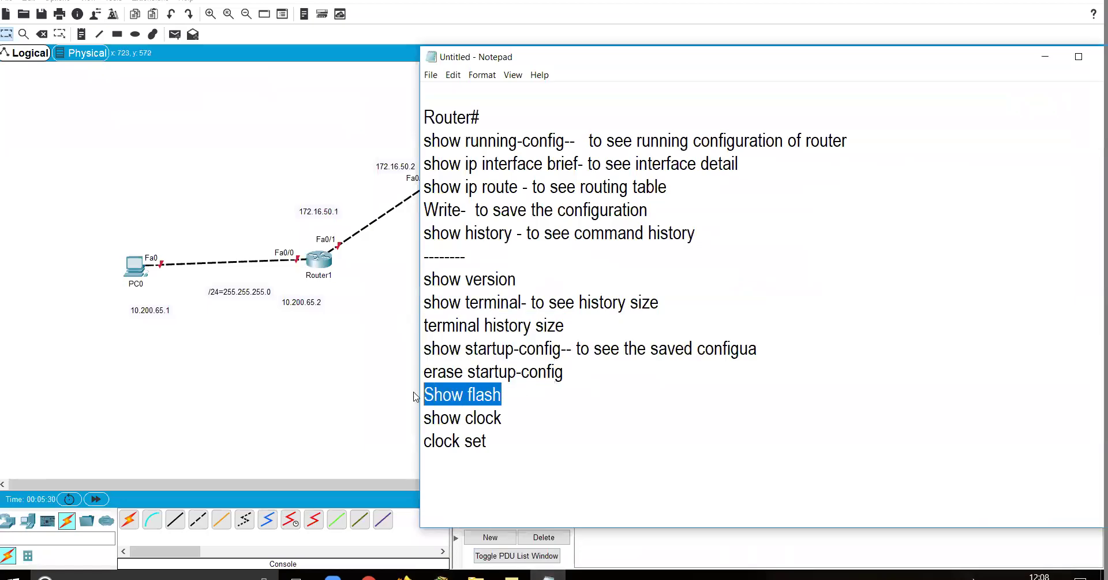
Return to Router1 and run "show clock".
click(318, 263)
text(sho)
key(Tab)
text(clo)
key(Tab)
key(Return)
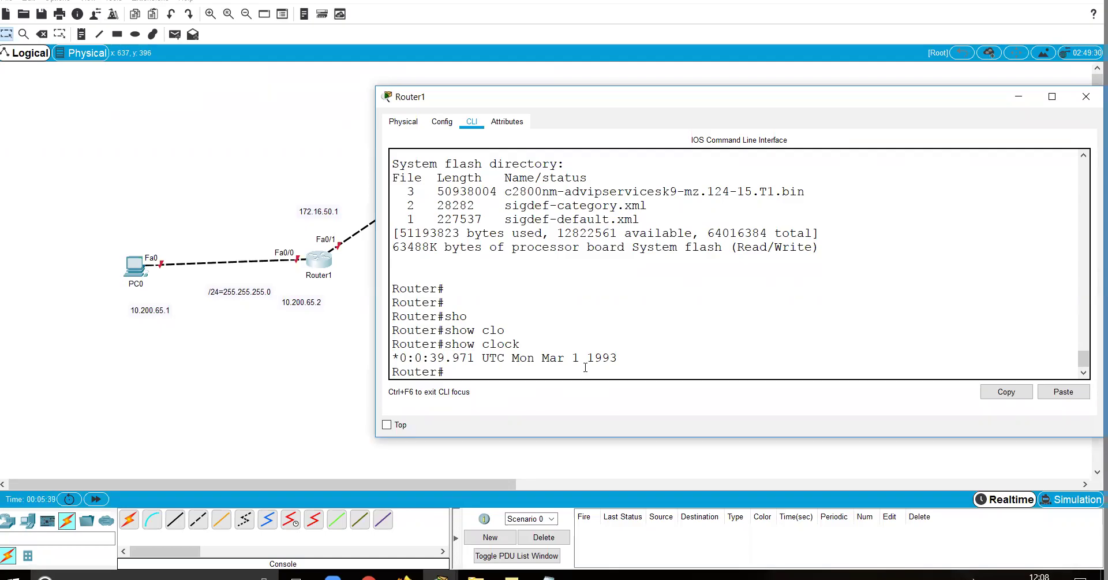
Set Router1's clock to 12:08:11 22 dec 2022, consulting the inline command help for the time and date arguments.
text(clo)
key(Tab)
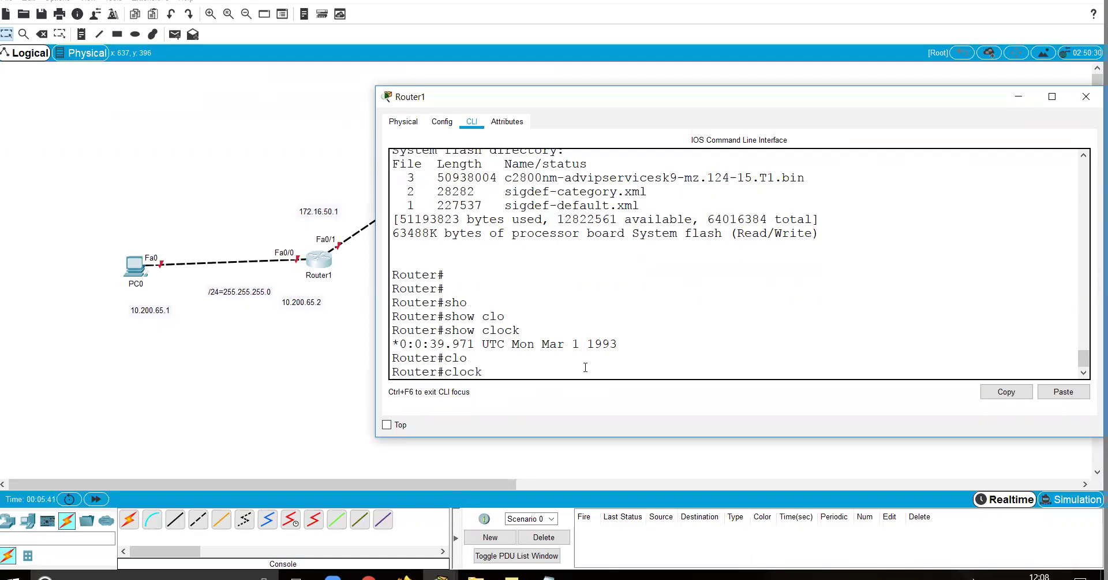
text(set ?)
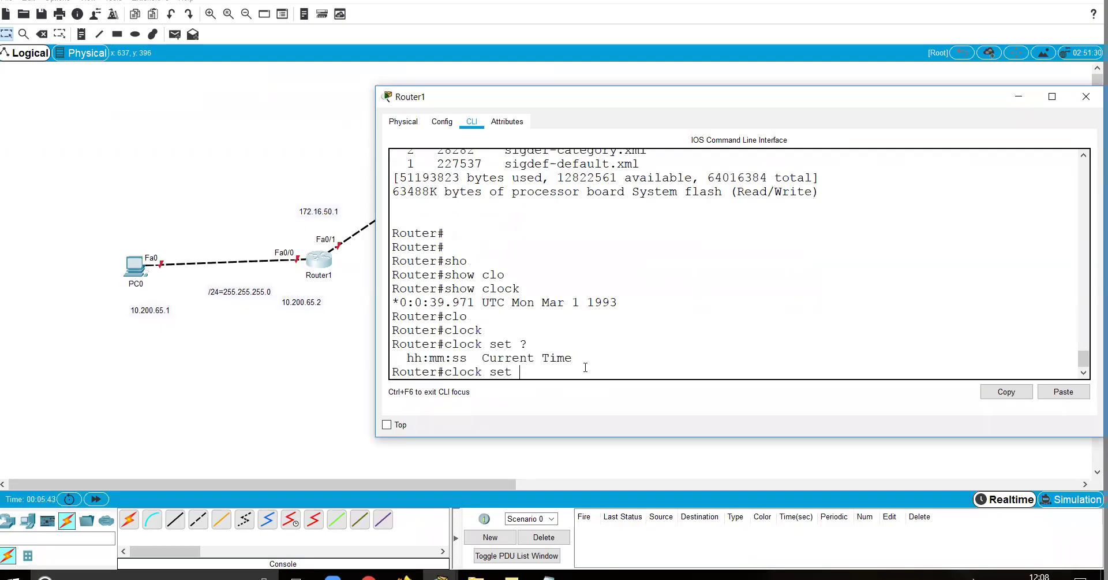
drag(452, 372, 502, 372)
text(?)
text(12:)
text(0)
text(8:11 ?)
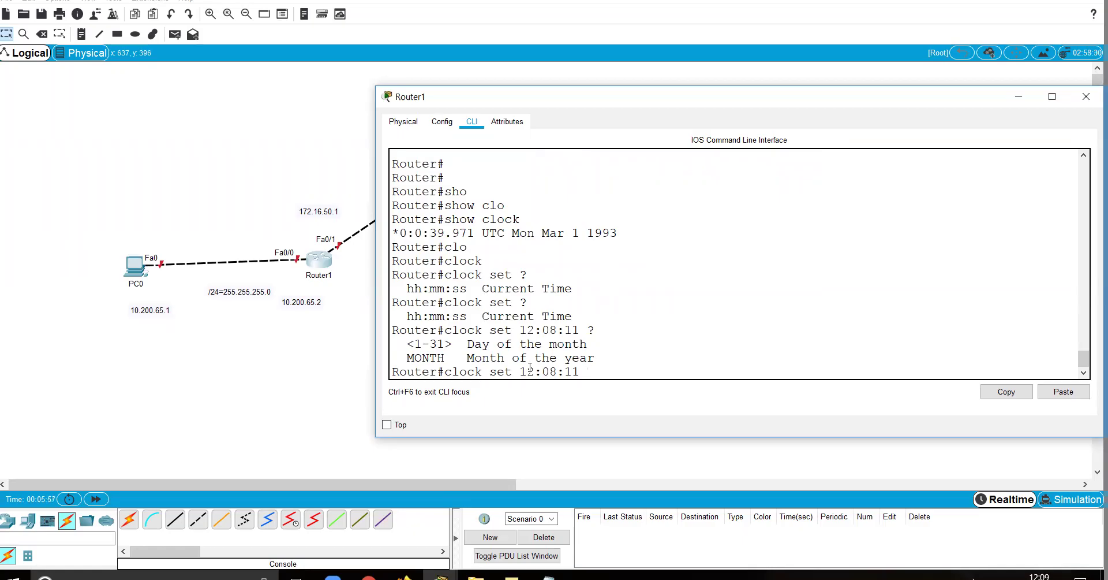
text(22 dec 2022)
key(Return)
Run "show clock" to check the new date, and highlight the returned time line.
text(sho)
key(Tab)
text(cl)
key(Tab)
text(o)
key(Tab)
key(Return)
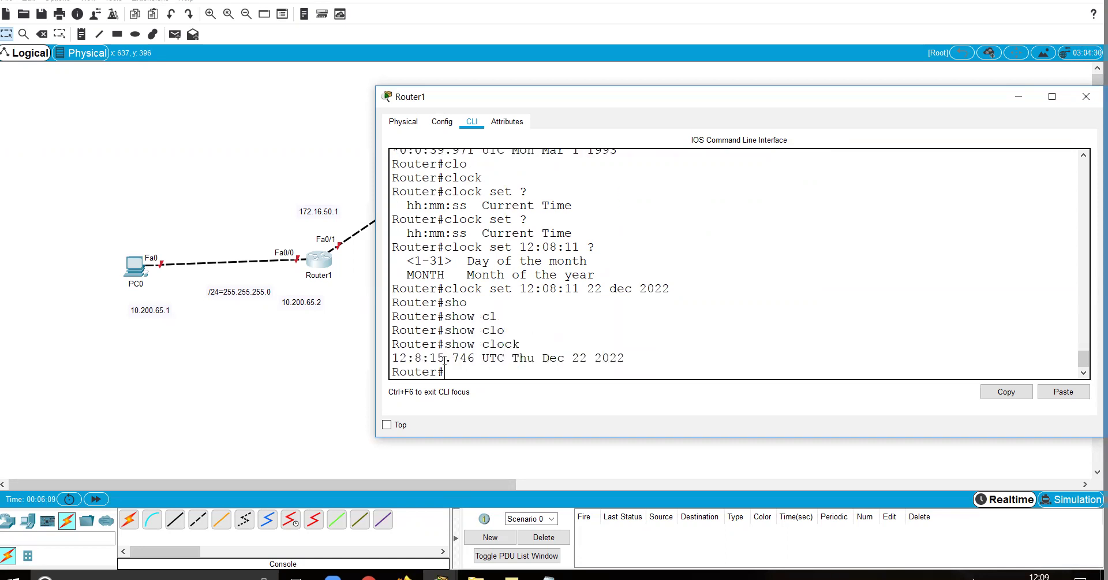
drag(394, 358, 648, 354)
click(650, 354)
Reissue the clock setting as 12:08:11 22 dec 2021 and check it with "show clock".
key(Up)
key(Up)
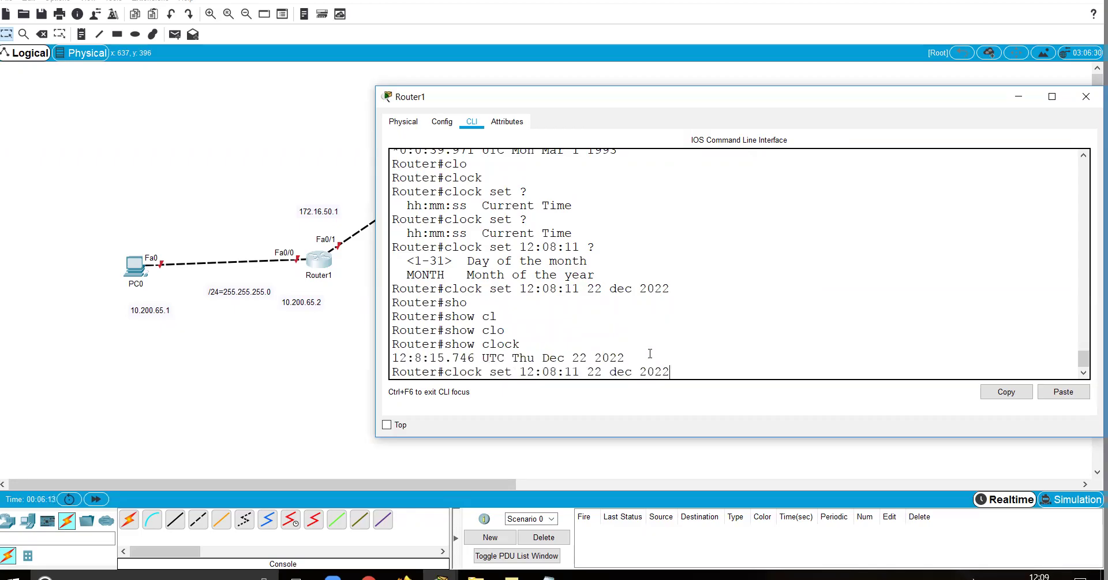
key(BackSpace)
text(1)
key(Return)
key(Return)
key(Up)
key(Up)
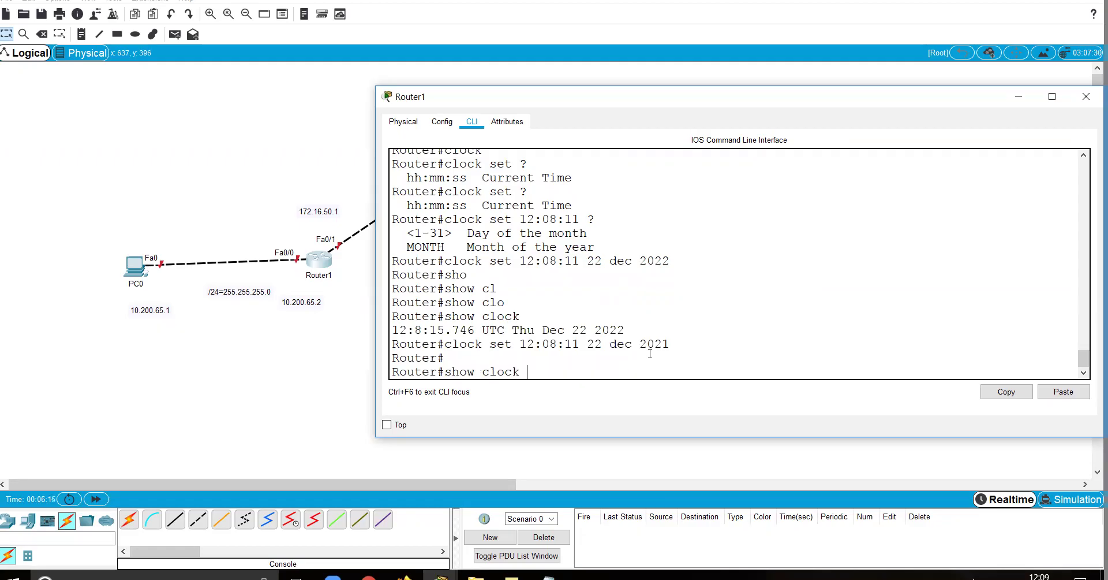
key(Return)
Try to set the router clock to 12:08:11 22 dec 2040.
key(Up)
key(Up)
key(BackSpace)
key(BackSpace)
text(40)
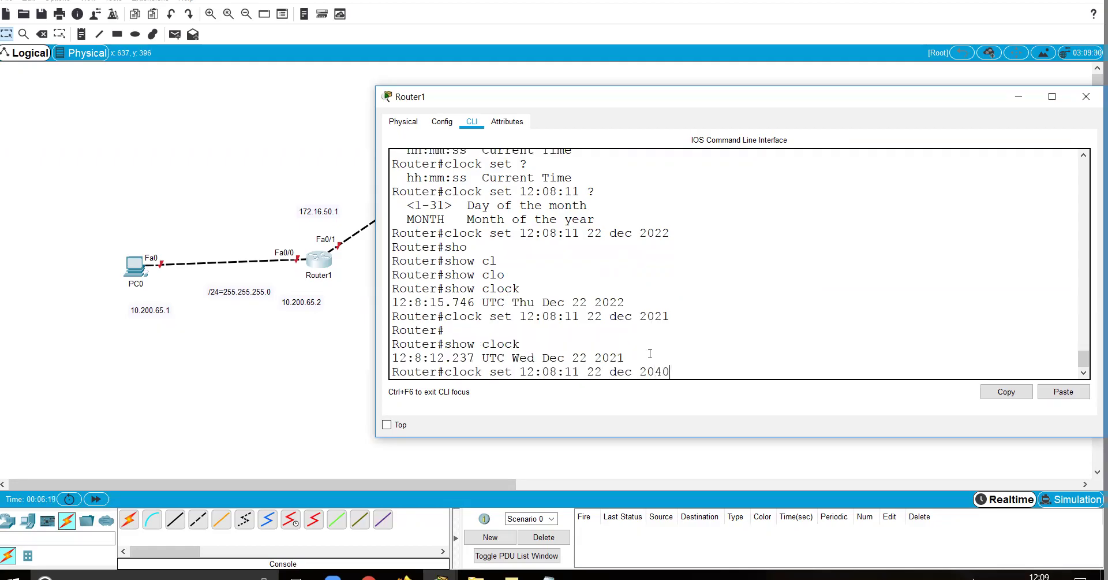
key(Return)
key(Return)
Set the router clock to 12:08:11 22 dec 2033.
key(Up)
key(BackSpace)
key(BackSpace)
text(33)
key(Return)
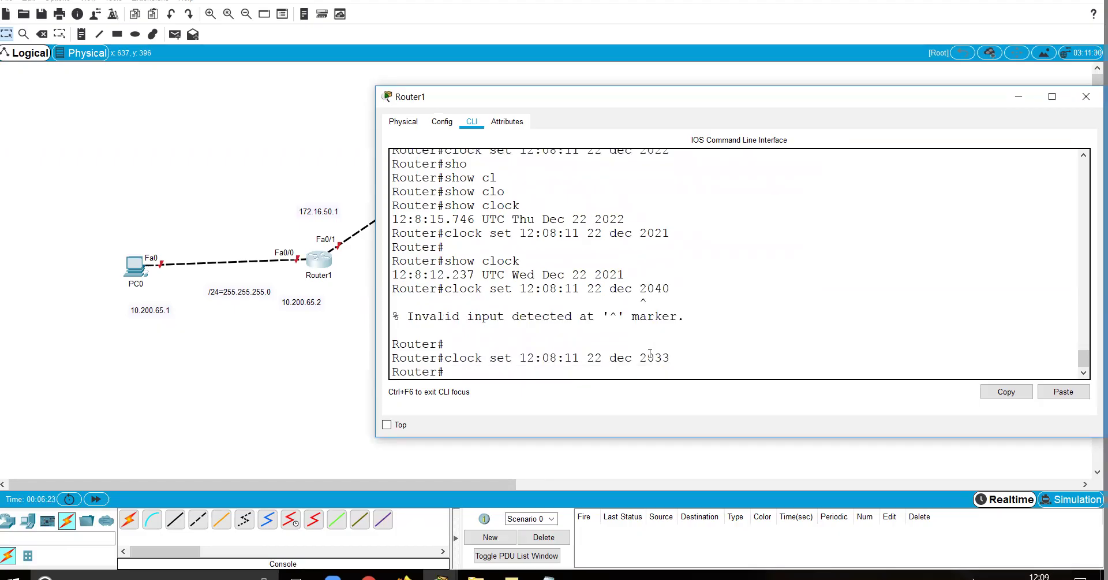
Look up the year range that "clock set" accepts with the inline help, and go back to the topology.
key(Up)
key(BackSpace)
key(BackSpace)
key(BackSpace)
key(BackSpace)
text(?)
drag(452, 357, 486, 355)
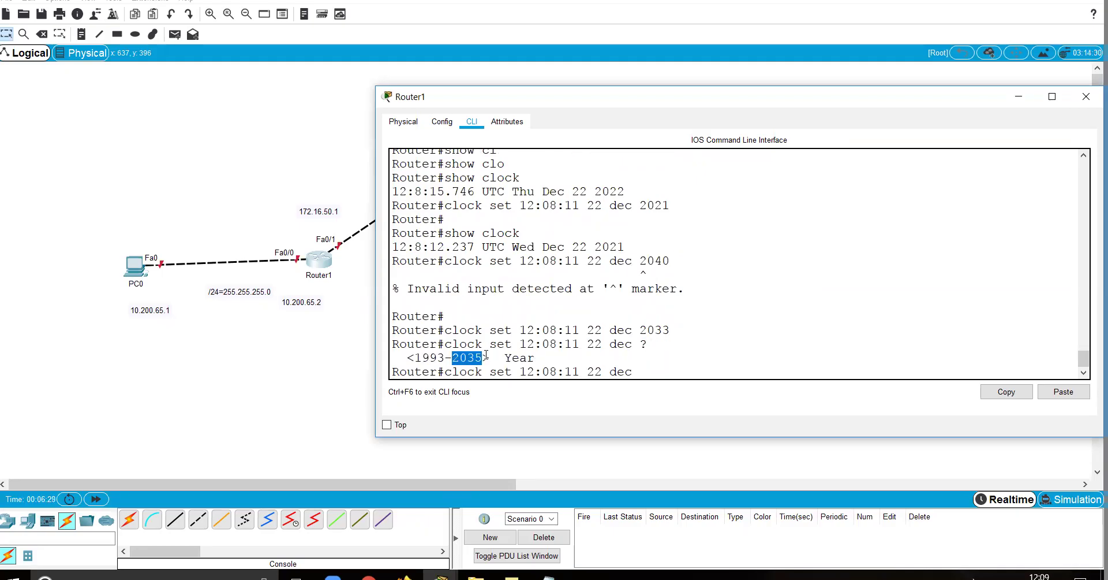
click(599, 357)
key(Return)
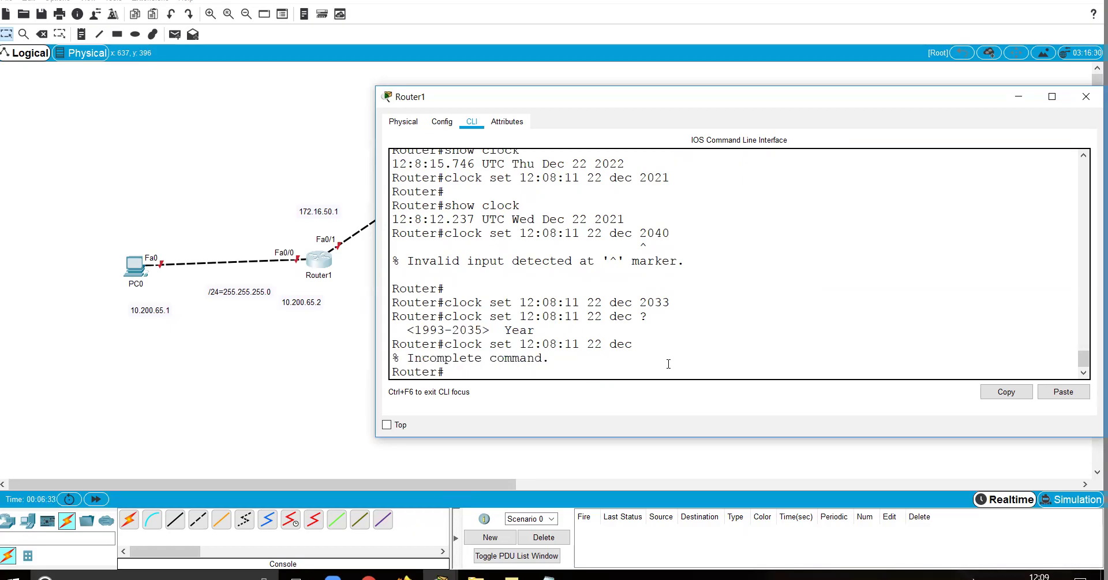
key(ctrl+z)
key(ctrl+z)
click(211, 383)
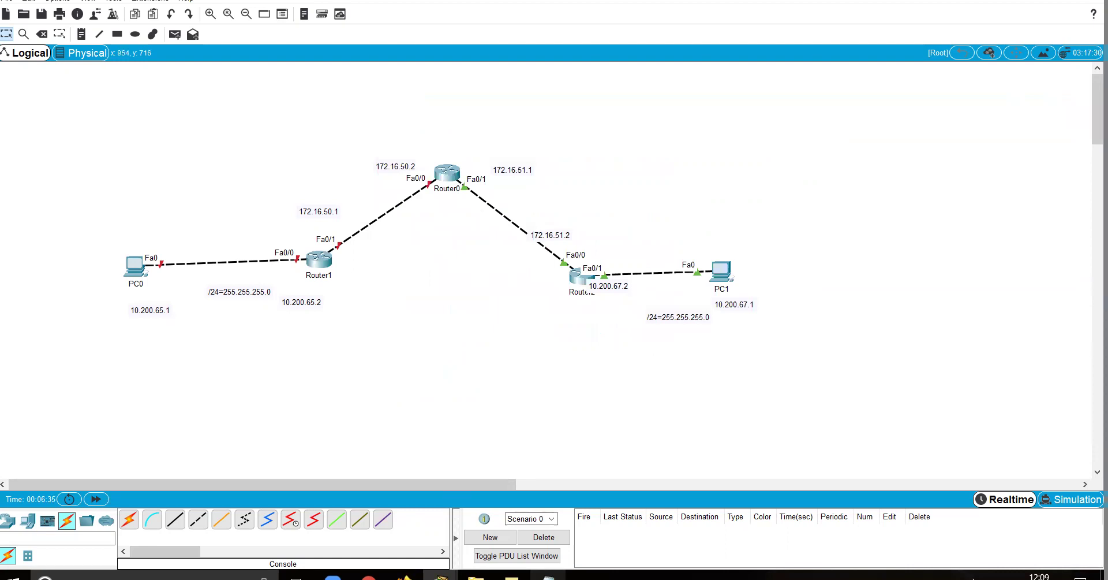
Highlight the Notepad lines from "show running-config" to "show history", and select the whole network topology in Packet Tracer.
click(547, 575)
drag(705, 238, 425, 142)
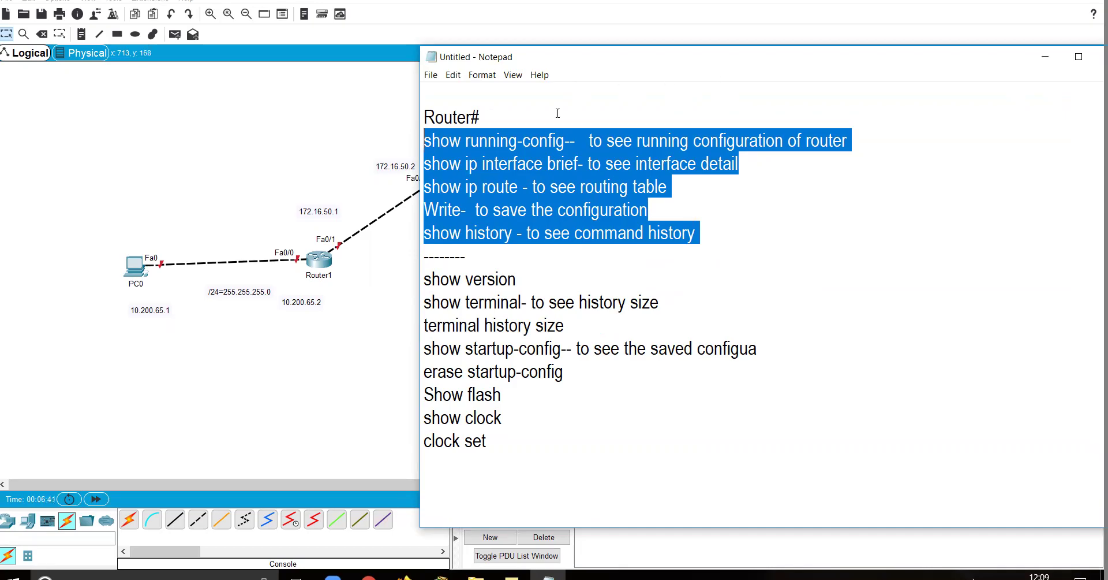
click(301, 190)
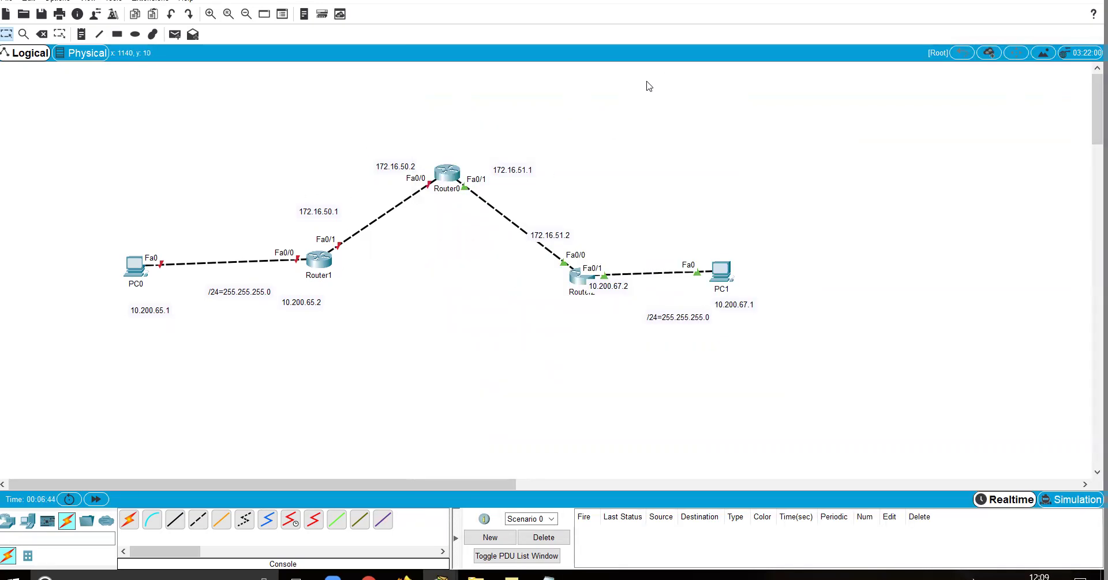
drag(71, 156, 805, 407)
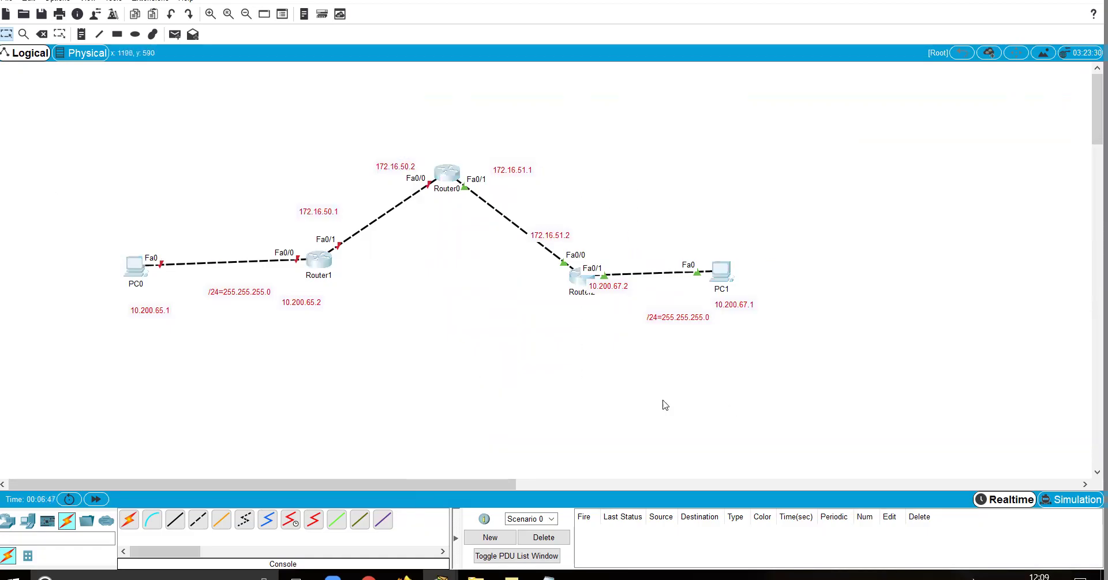
Go back to the Notepad notes and highlight the block from "Router#" through the "show history" line.
click(548, 576)
click(676, 312)
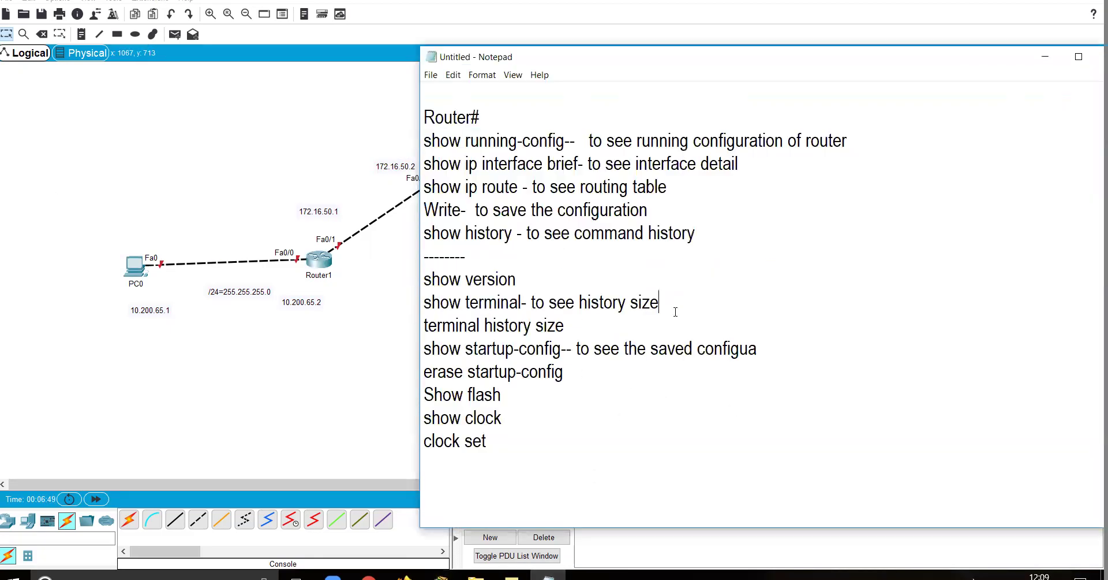
drag(702, 233, 422, 113)
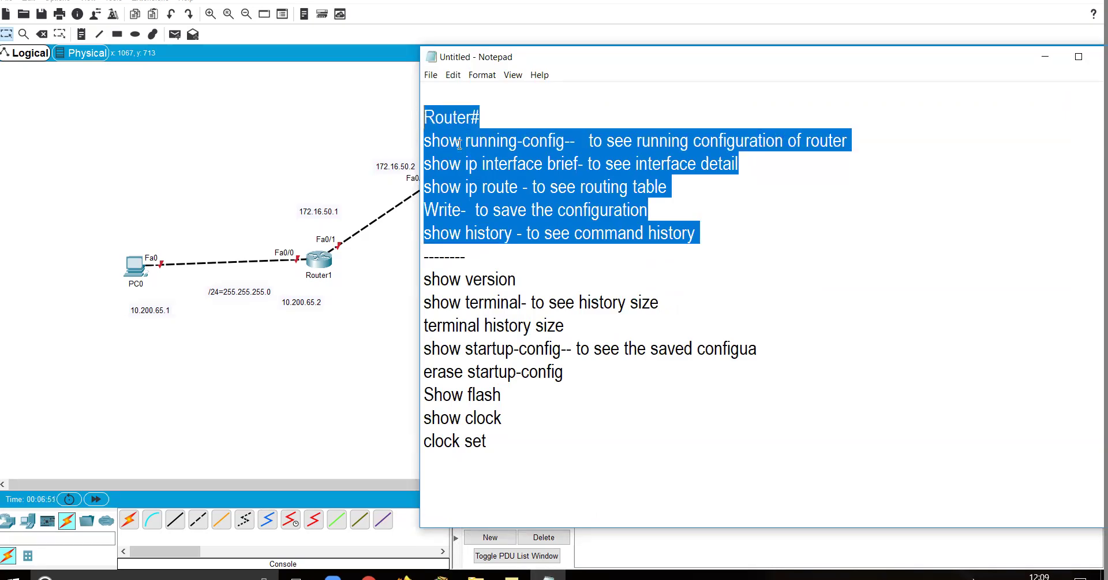